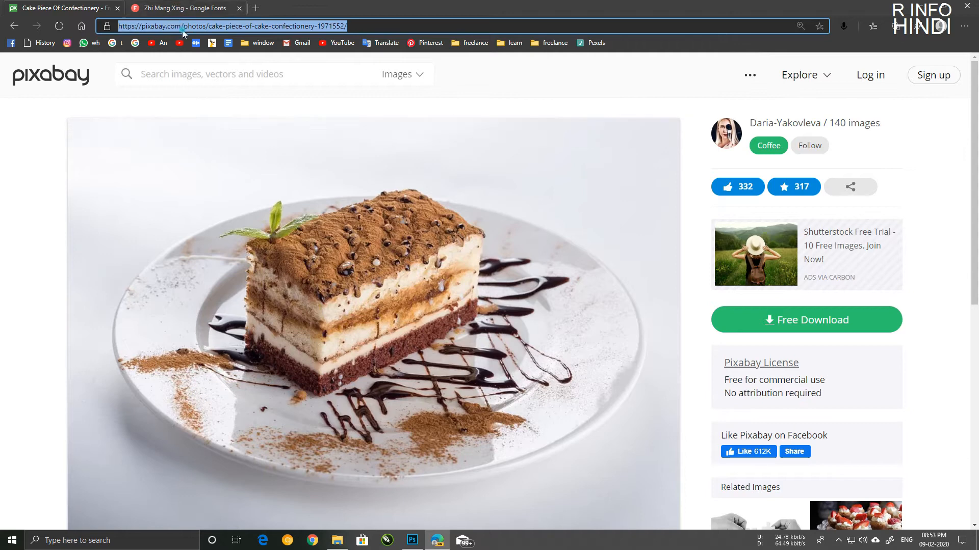
Switch to Photoshop and create a new 1000 x 1000 px document at 72 ppi with a white background.
click(174, 8)
click(920, 5)
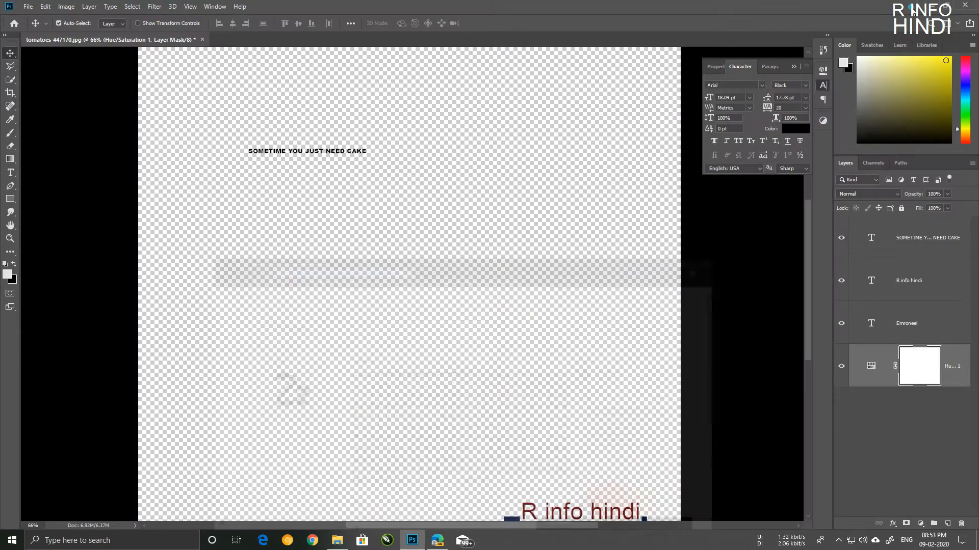
key(alt)
key(alt)
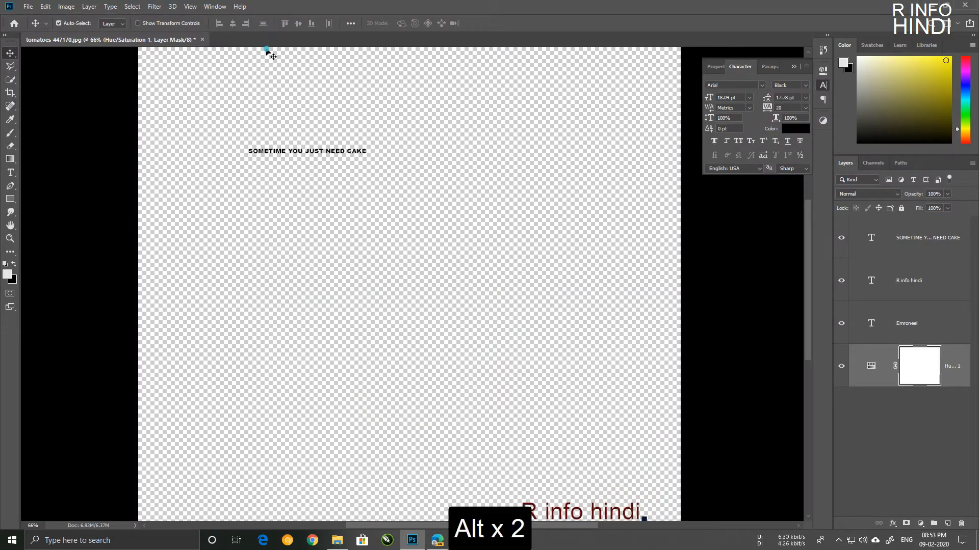
key(ctrl+n)
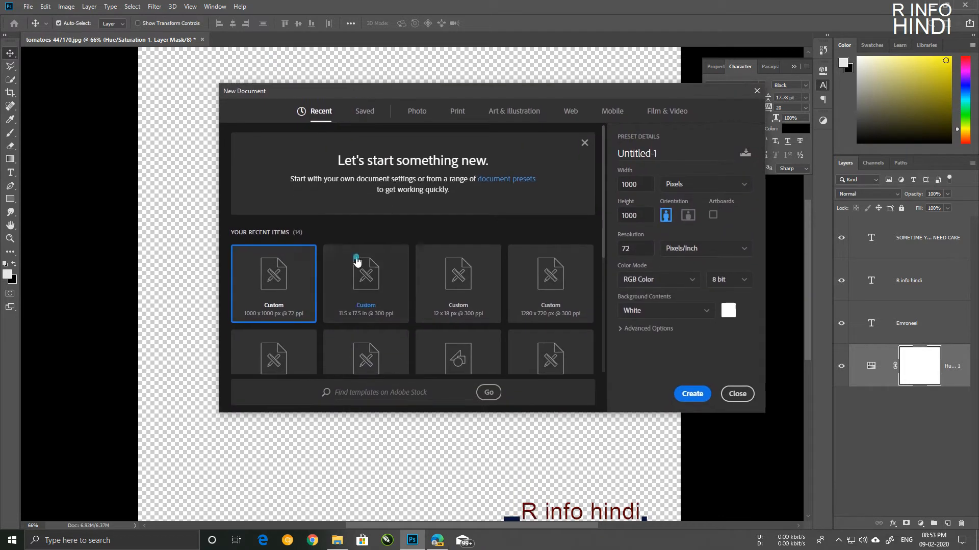
click(277, 276)
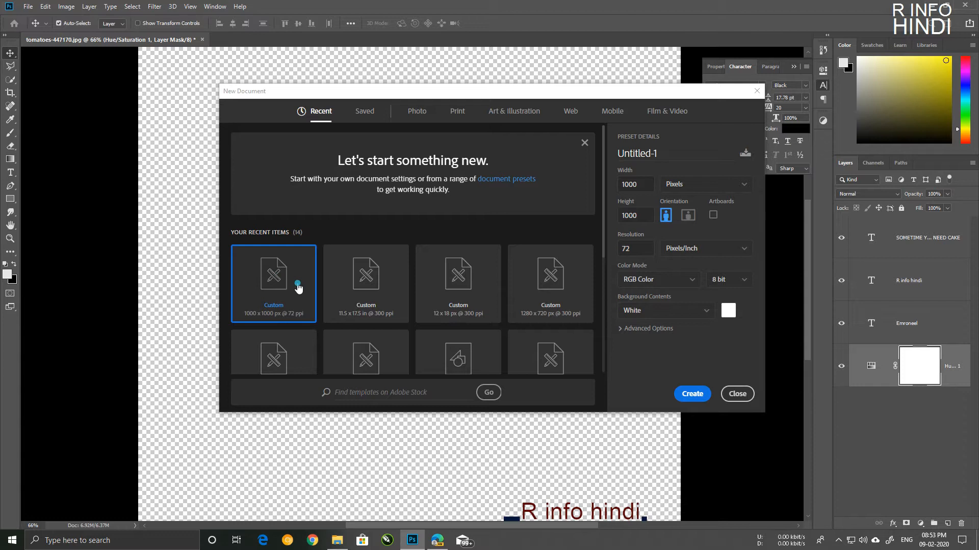
double_click(299, 280)
scroll(331, 233, up, 3)
scroll(314, 188, down, 1)
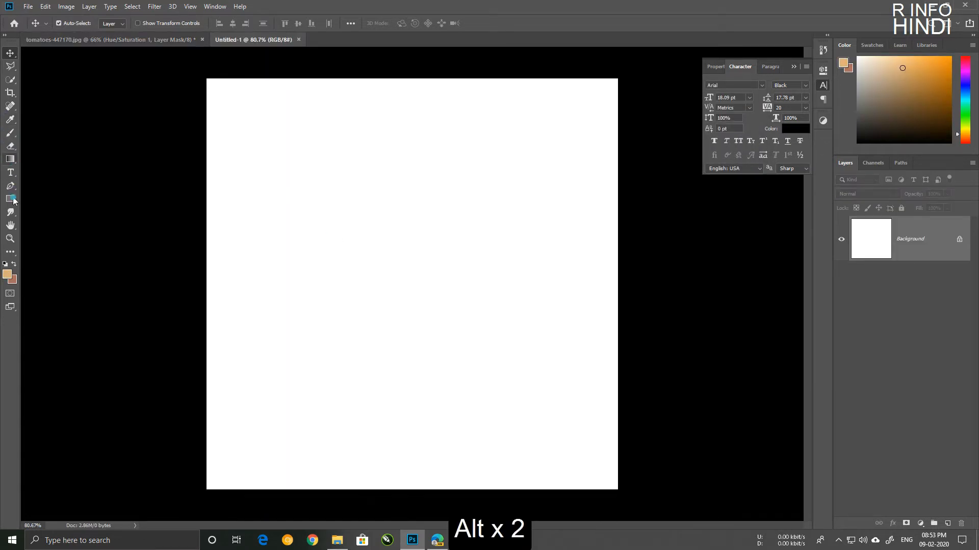
Convert the locked background into a regular layer and fill a new layer above it with the tan swatch colour.
double_click(940, 242)
click(571, 160)
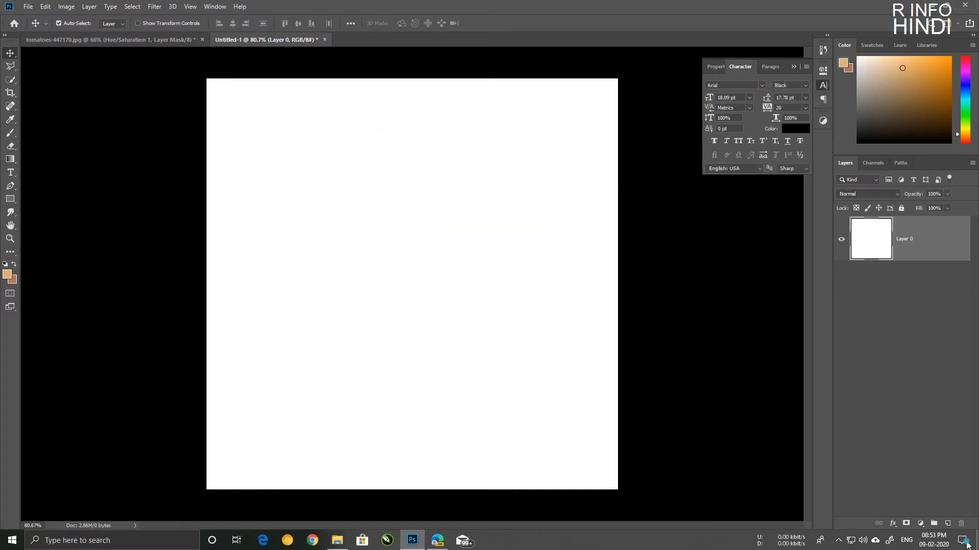
click(946, 523)
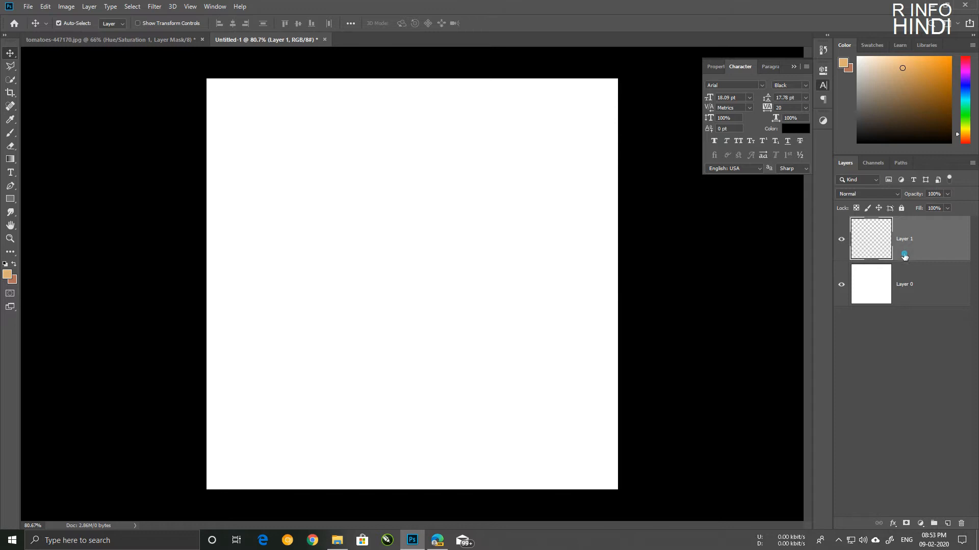
click(14, 264)
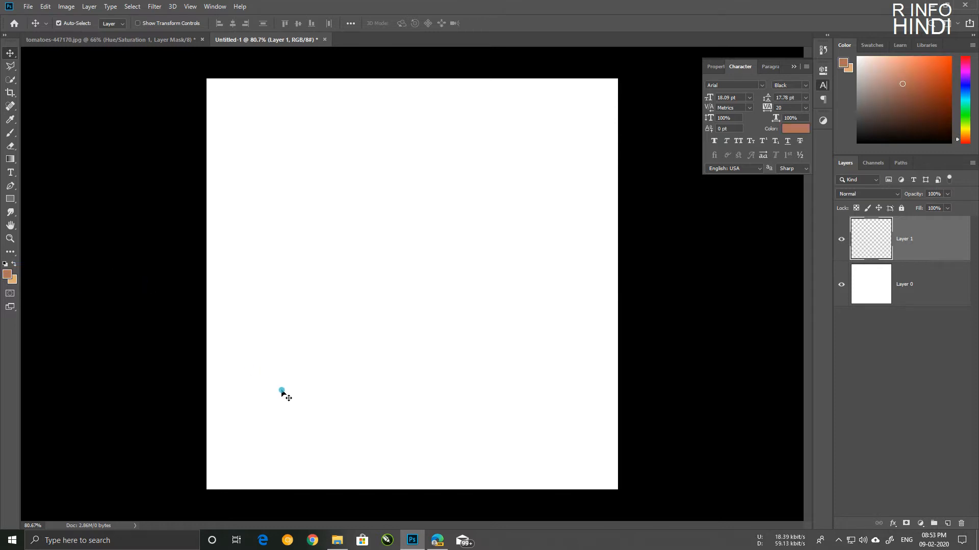
key(ctrl+BackSpace)
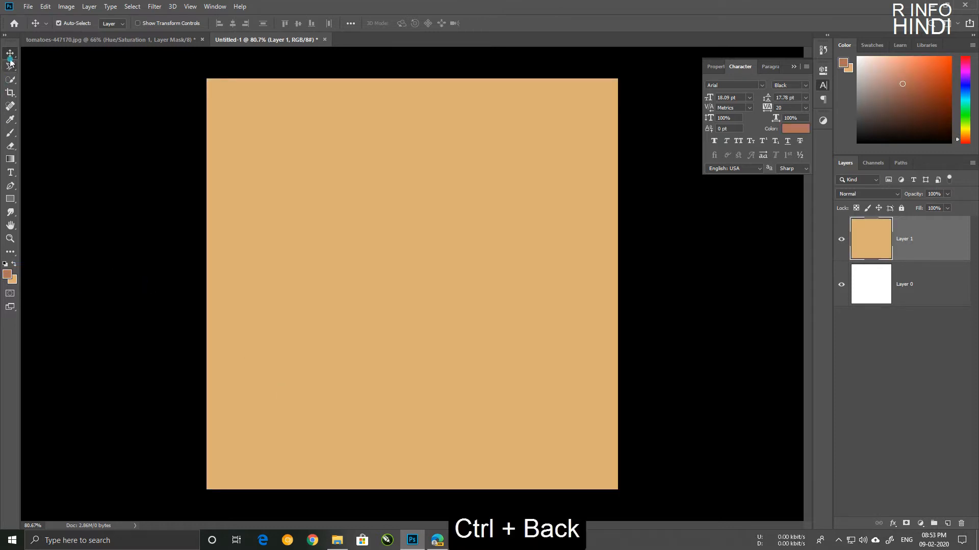
click(924, 302)
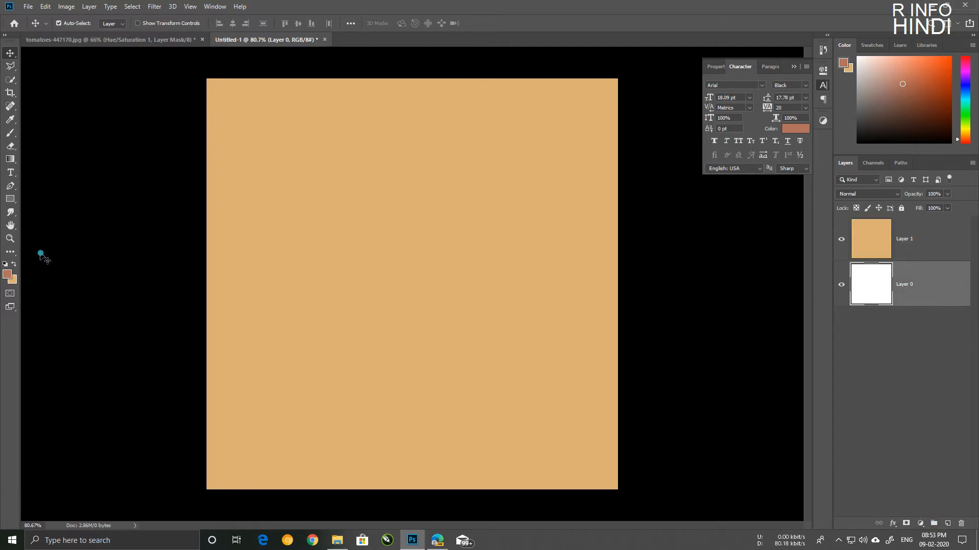
click(15, 265)
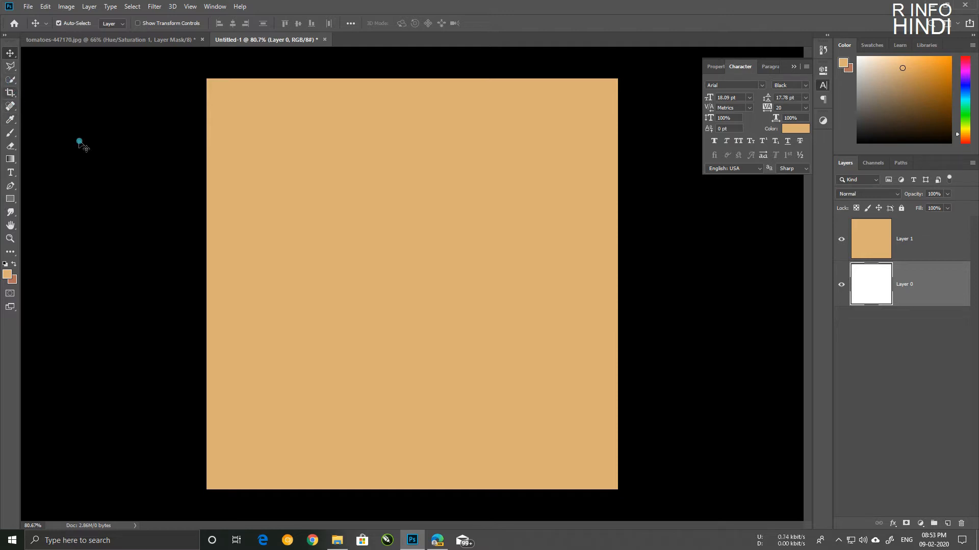
key(x)
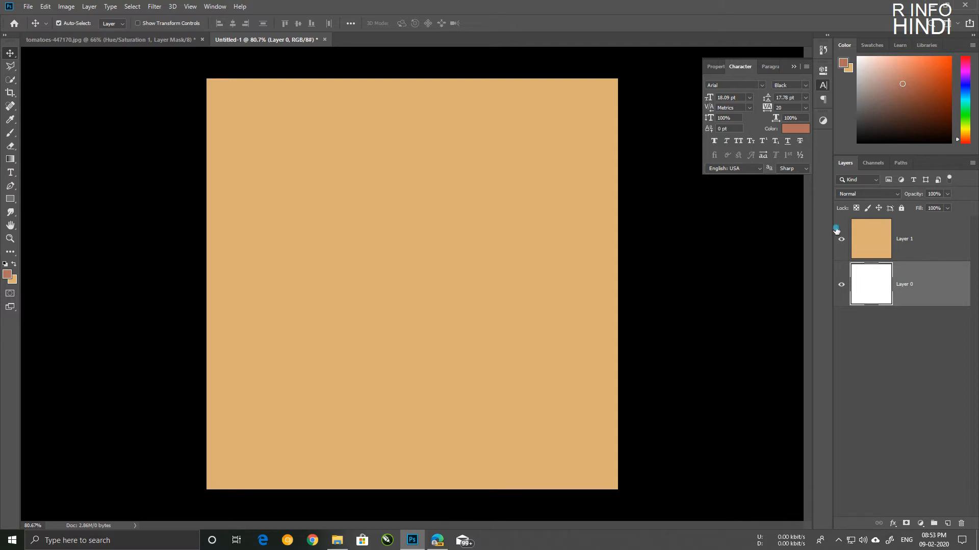
click(345, 317)
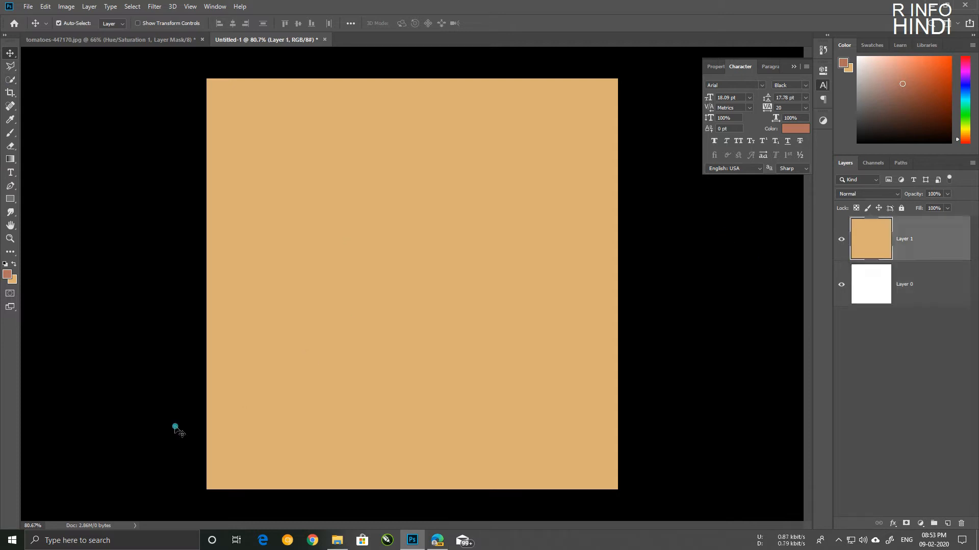
Select the area below a diagonal rising from the canvas's lower-left to its right edge with the Polygonal Lasso.
click(10, 66)
click(43, 79)
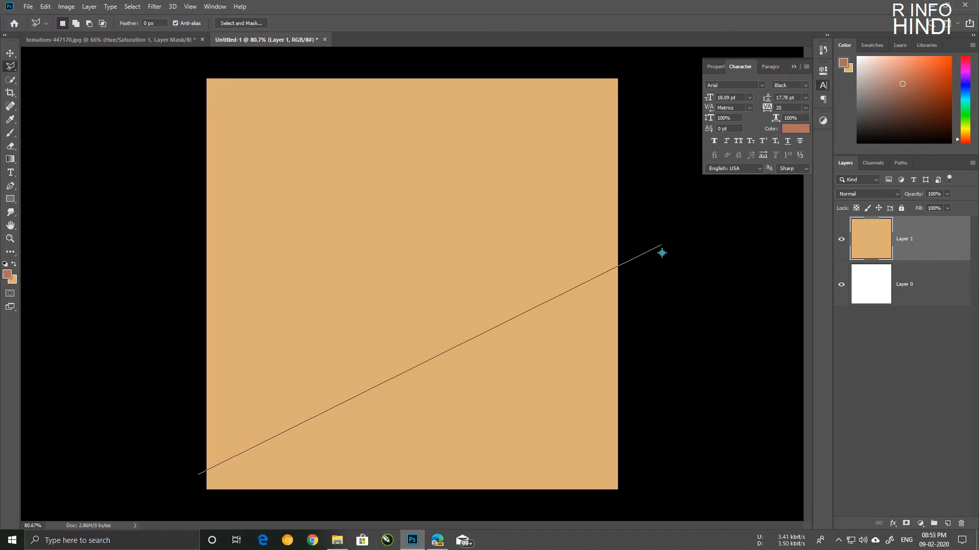
click(653, 301)
click(641, 503)
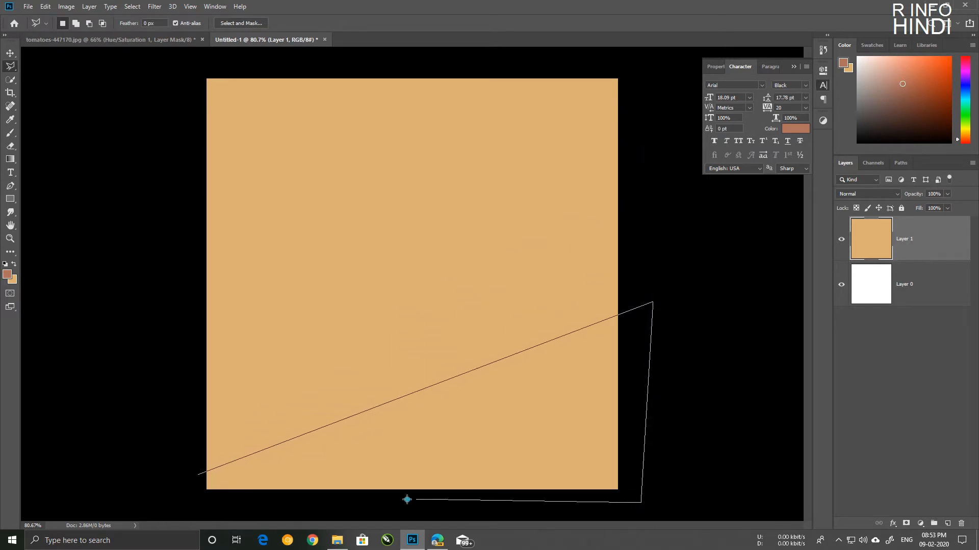
double_click(368, 510)
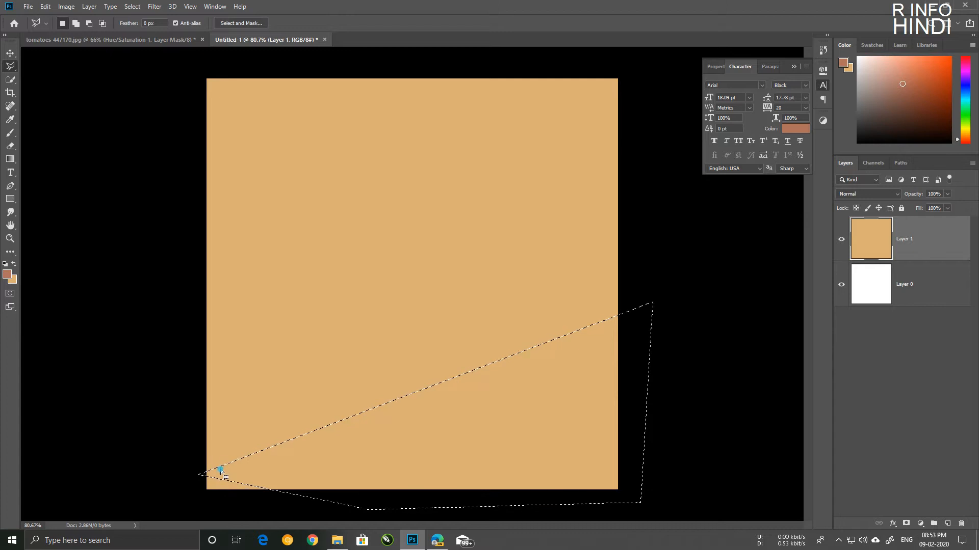
Add the missed lower-left corner of the canvas to the existing selection.
click(75, 22)
click(190, 506)
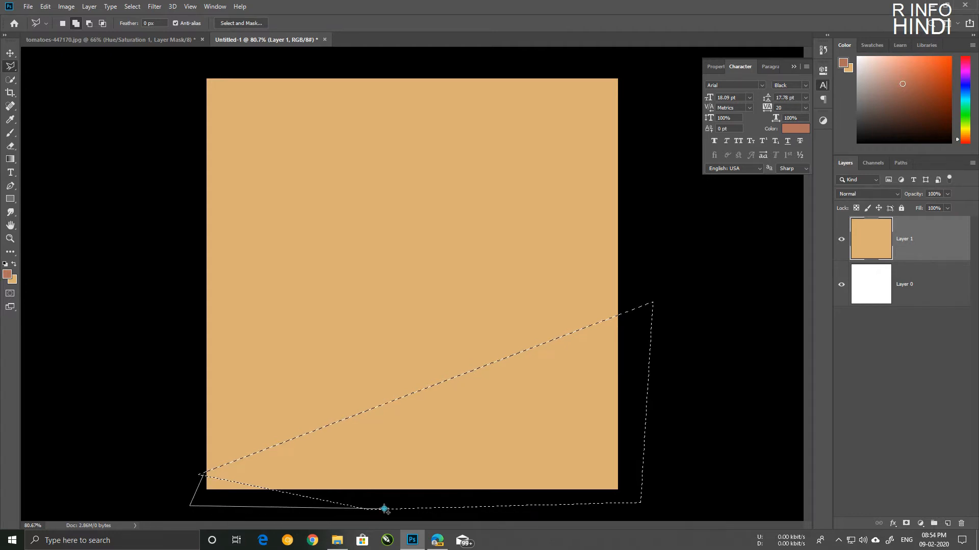
double_click(375, 469)
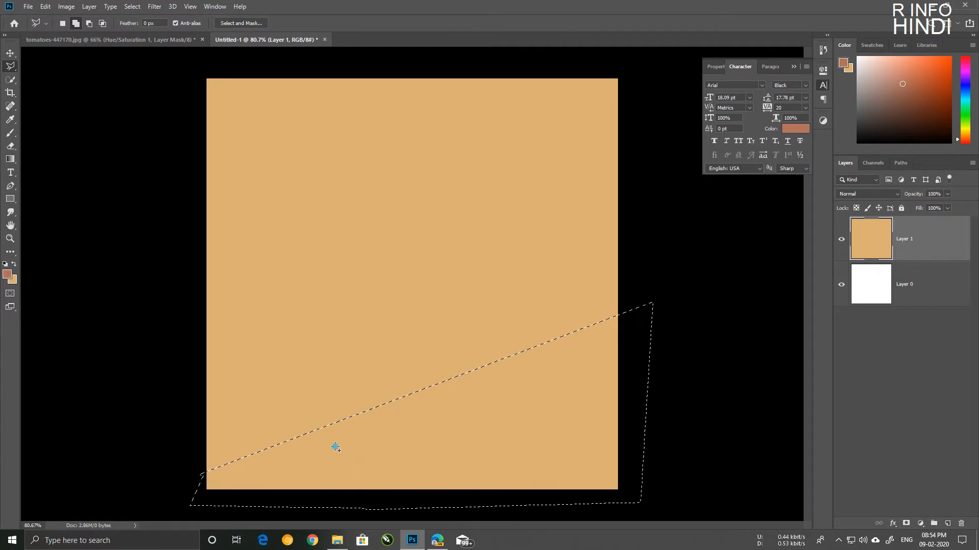
Fill the selected diagonal area with a Solid Color fill layer in brown af715a.
scroll(343, 228, down, 4)
scroll(343, 228, up, 2)
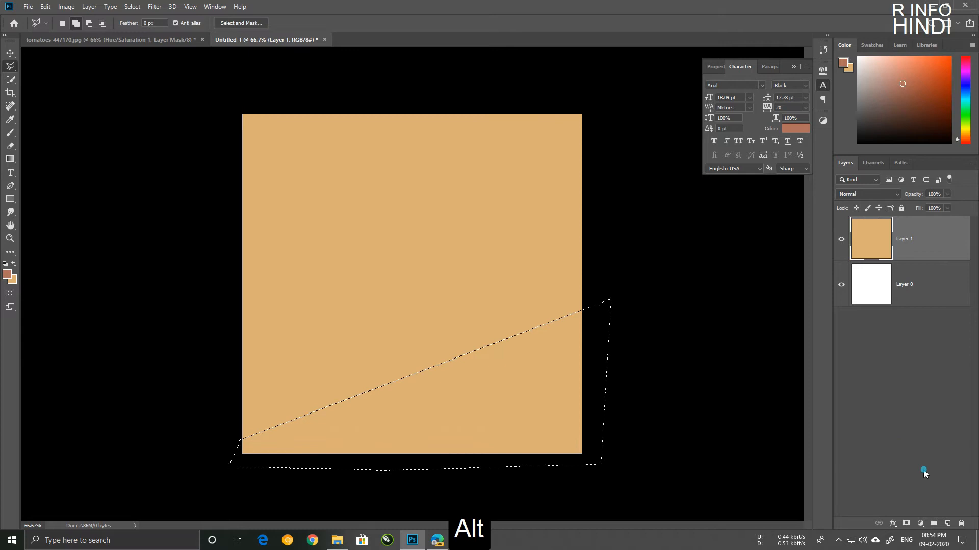
click(921, 523)
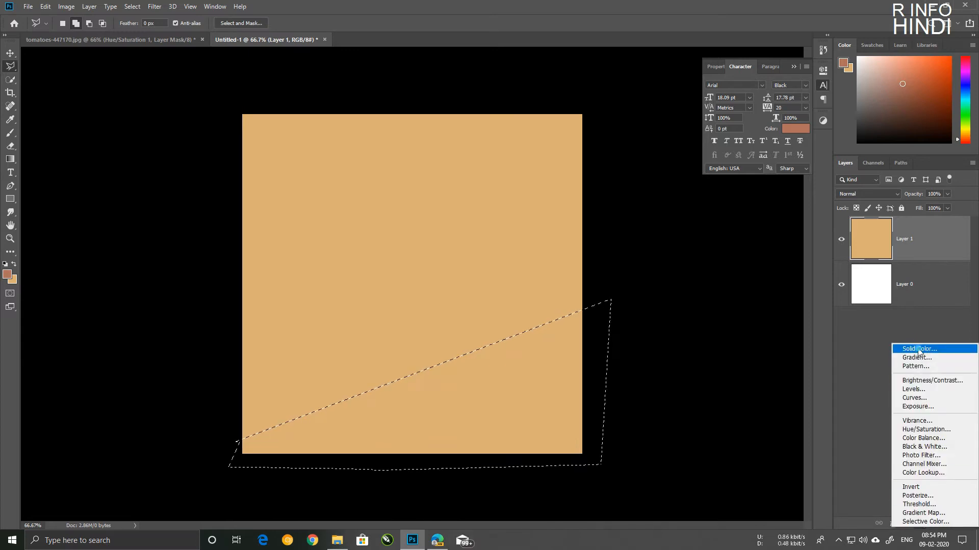
click(920, 350)
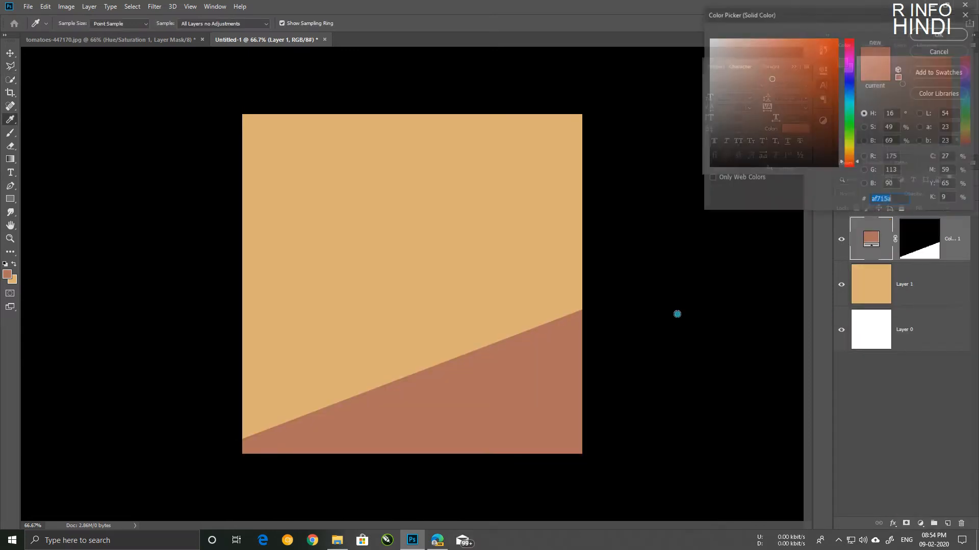
click(939, 34)
Merge the brown colour fill layer with the tan layer below it.
scroll(376, 237, up, 2)
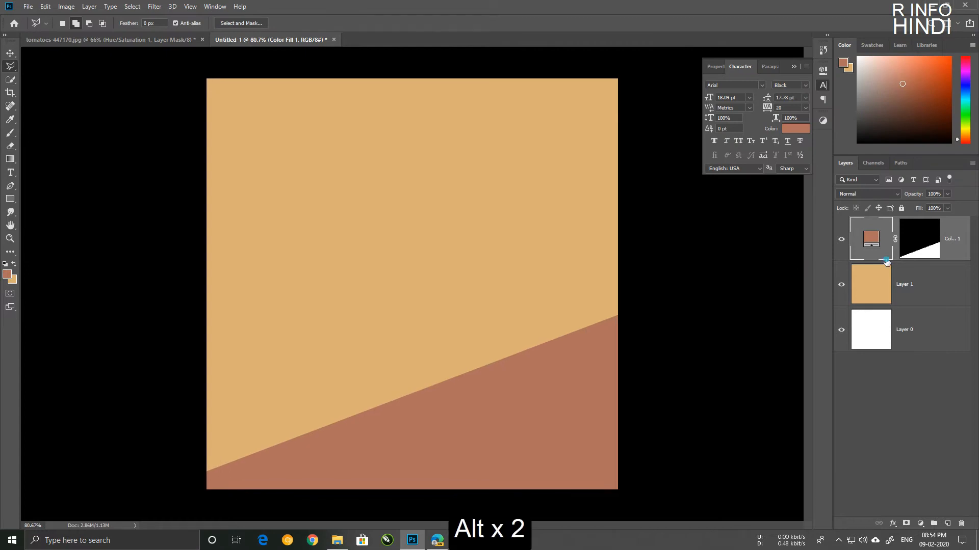
shift+click(942, 282)
right_click(949, 247)
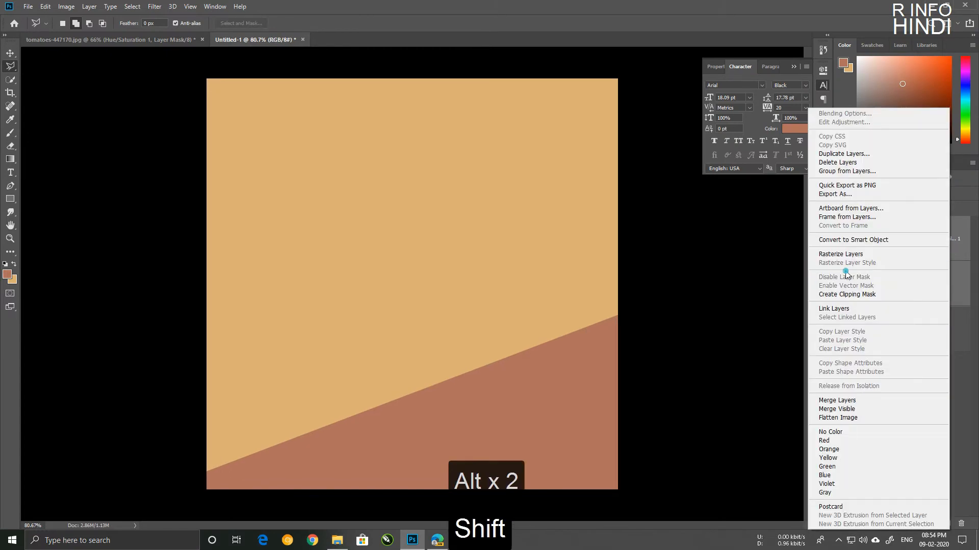
click(846, 399)
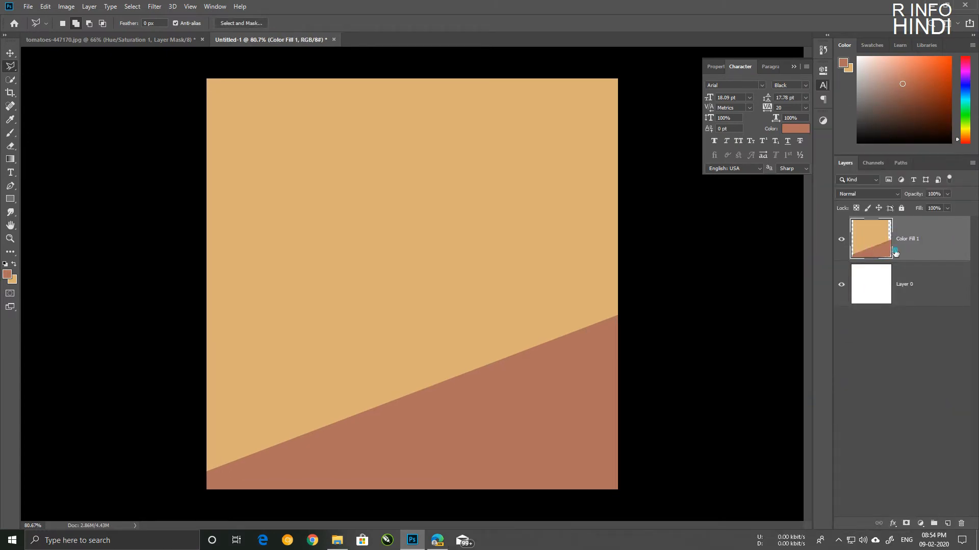
Apply a Camera Raw grain effect with an amount of 25 to the merged background layer.
click(160, 11)
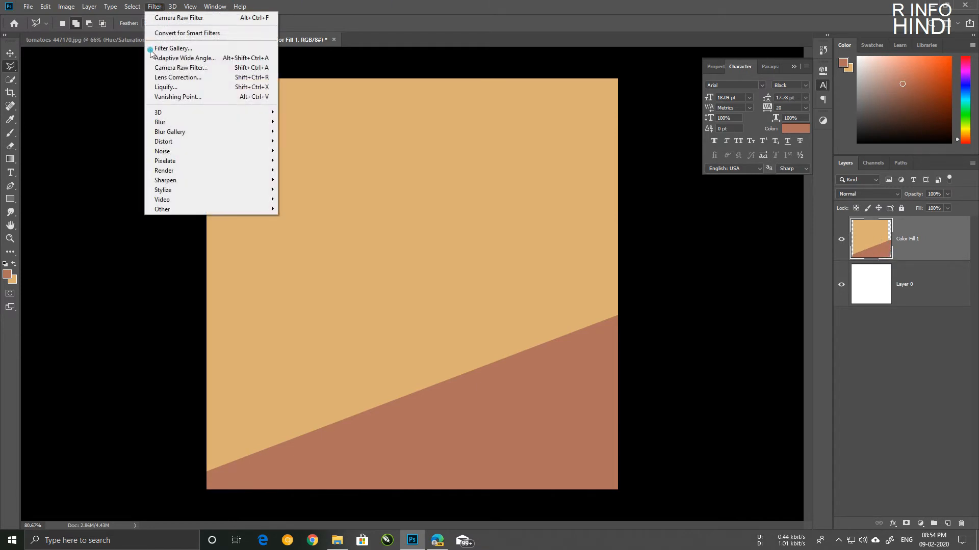
click(460, 206)
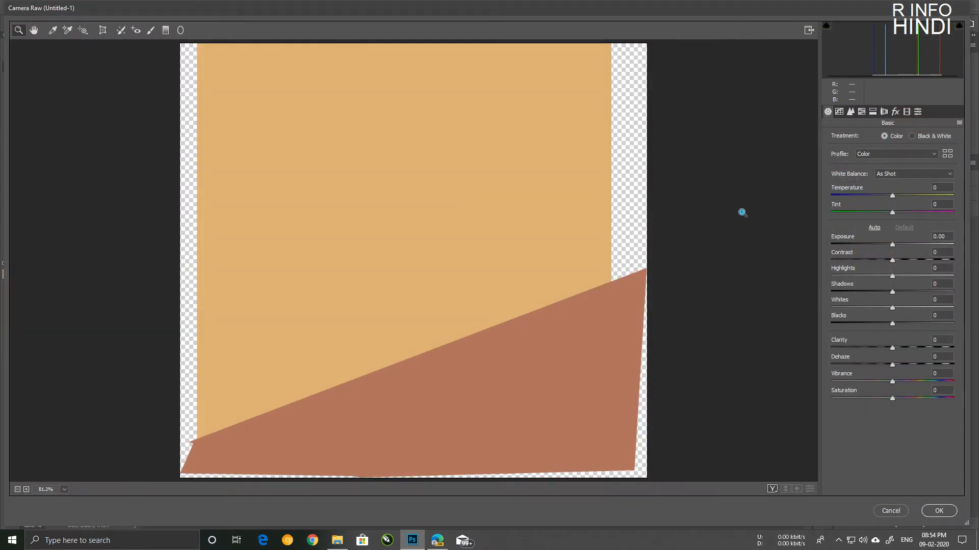
click(895, 111)
drag(835, 157, 856, 154)
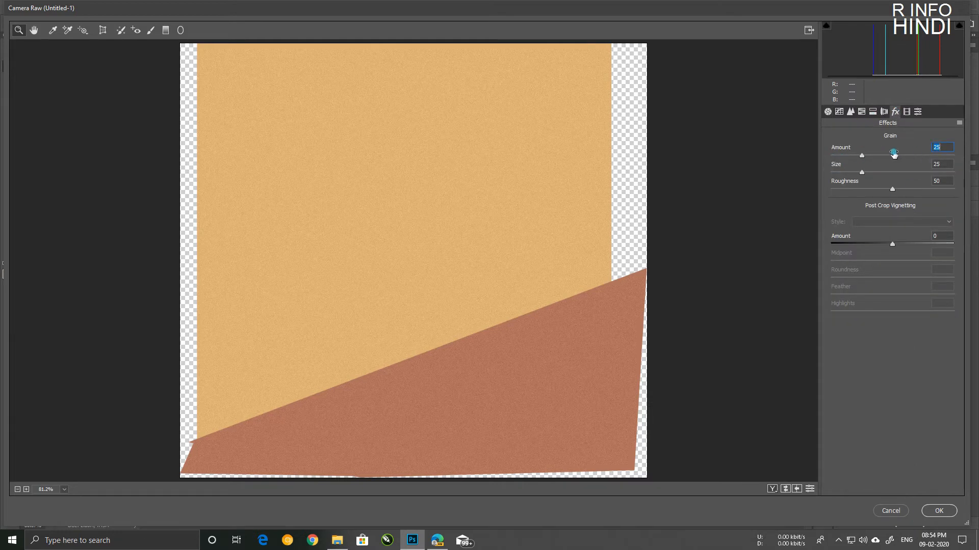
click(939, 510)
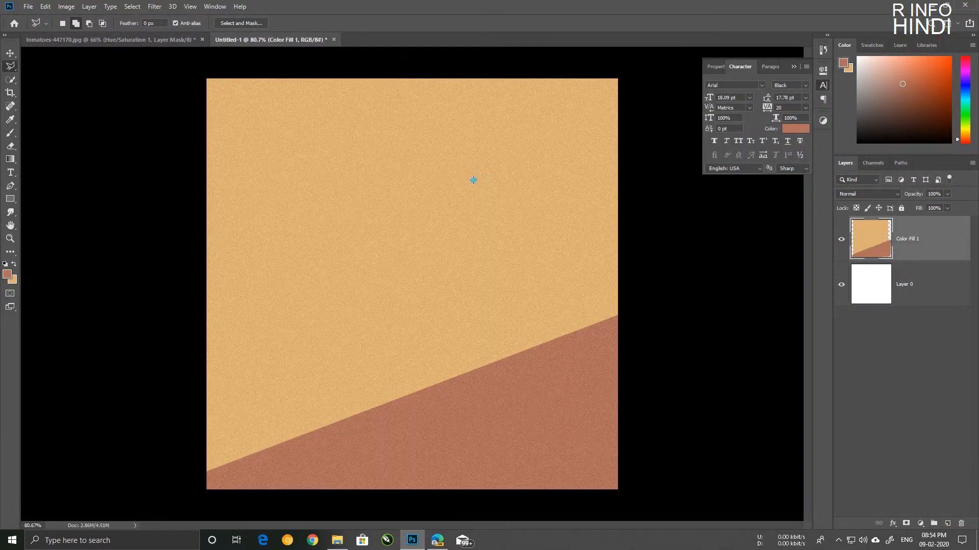
key(alt)
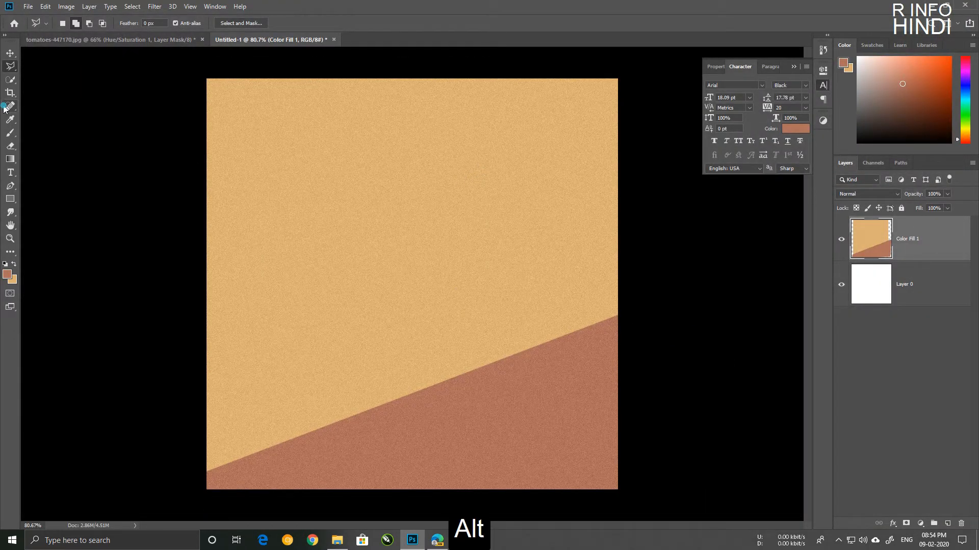
Deselect the layers with the Move tool and open cake-1971552.jpg from the Downloads folder.
click(8, 53)
click(92, 210)
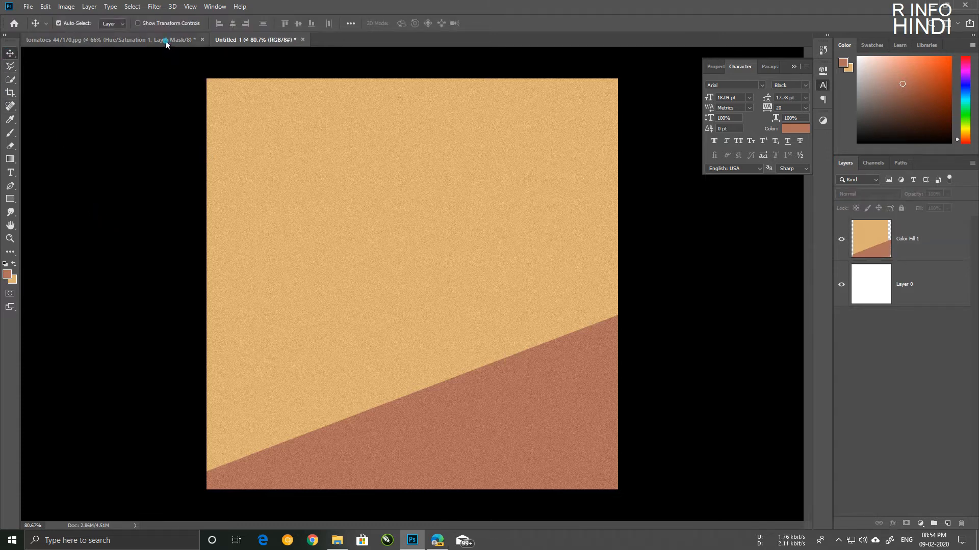
key(ctrl+o)
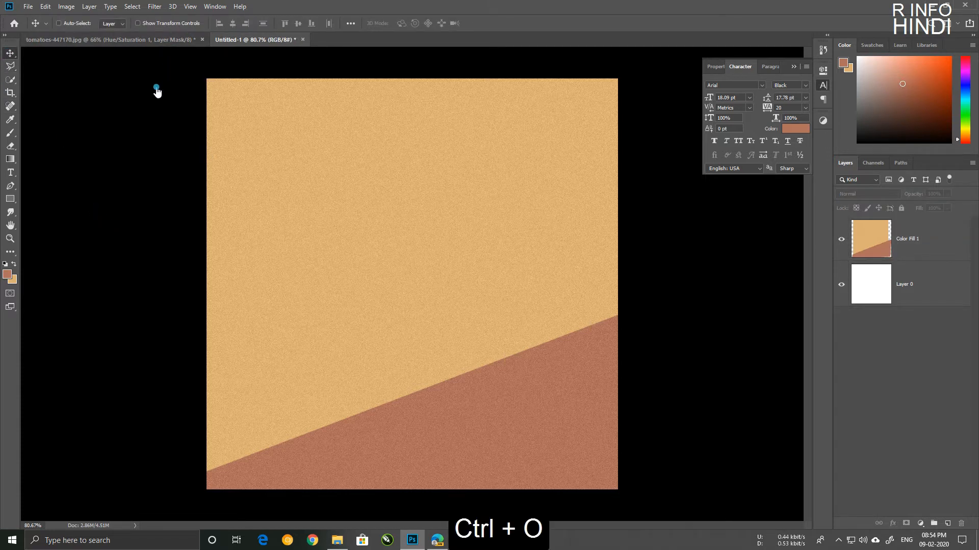
click(207, 118)
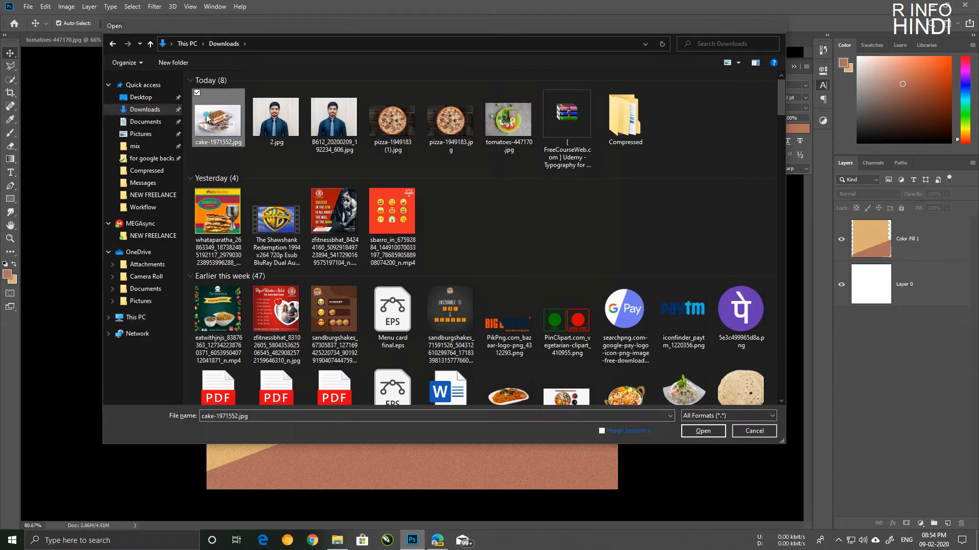
double_click(207, 118)
Select the cake and plate automatically with Select Subject.
alt+scroll(388, 290, up, 2)
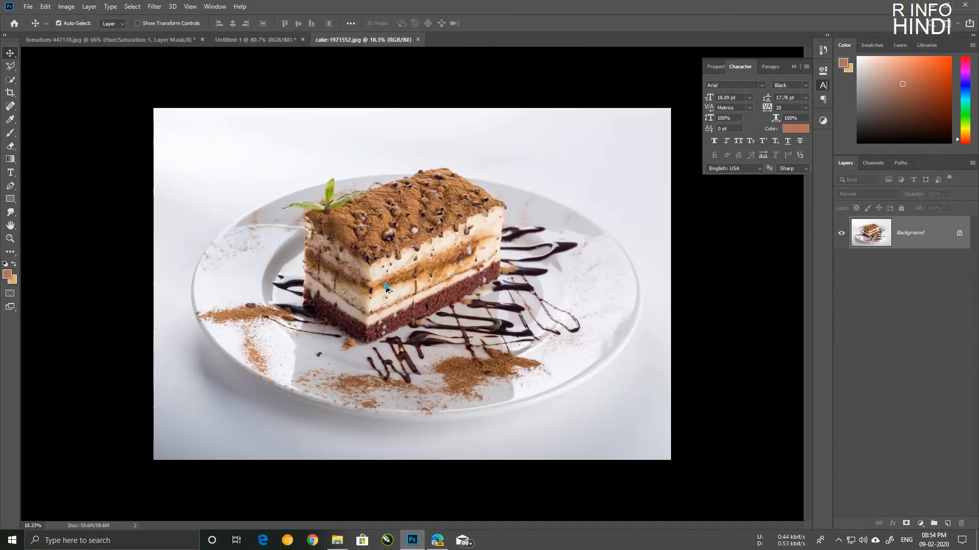
click(10, 79)
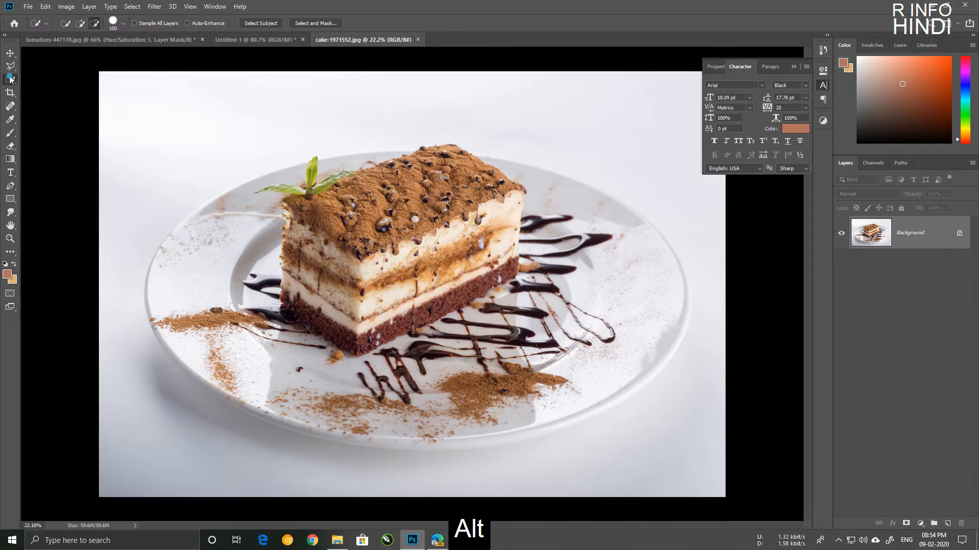
click(252, 23)
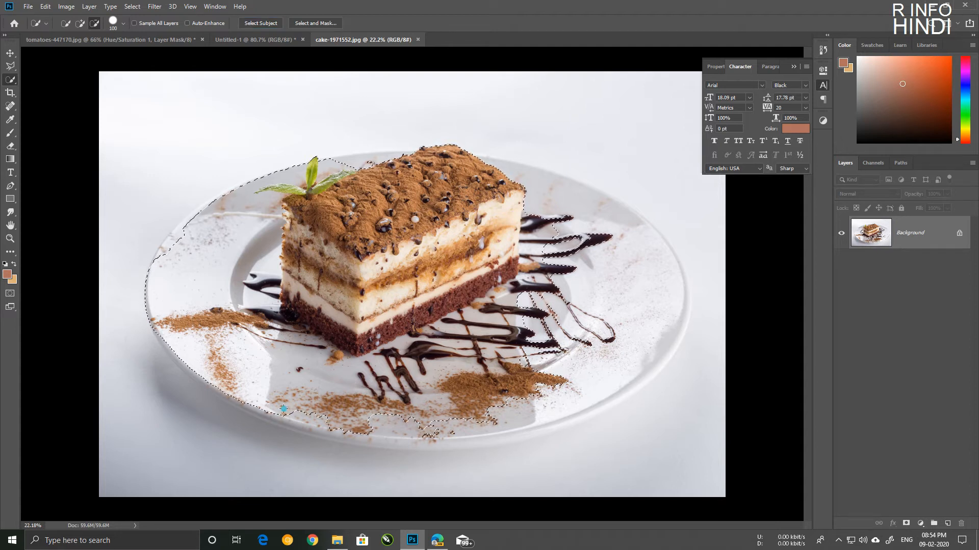
Clear the automatic selection of the cake and plate.
key(alt)
key(alt)
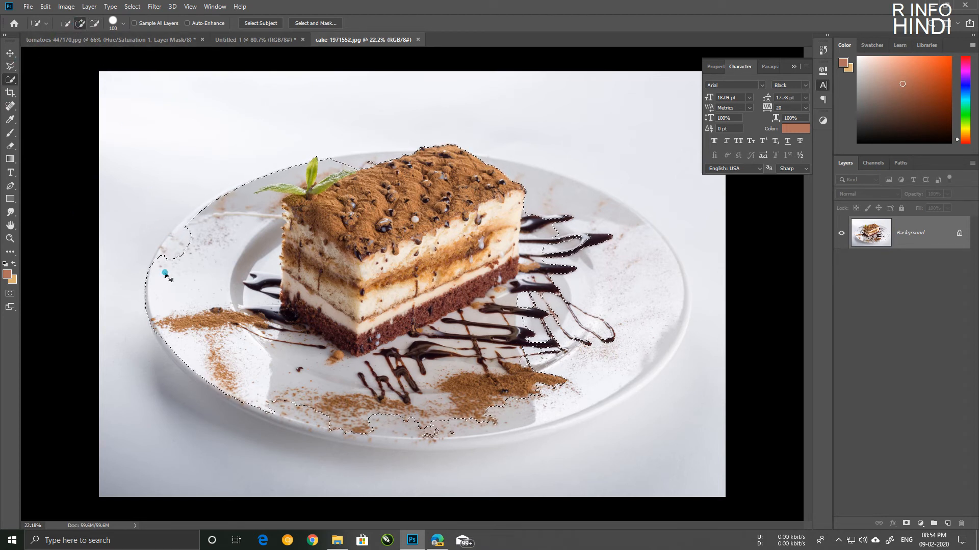
key(ctrl+d)
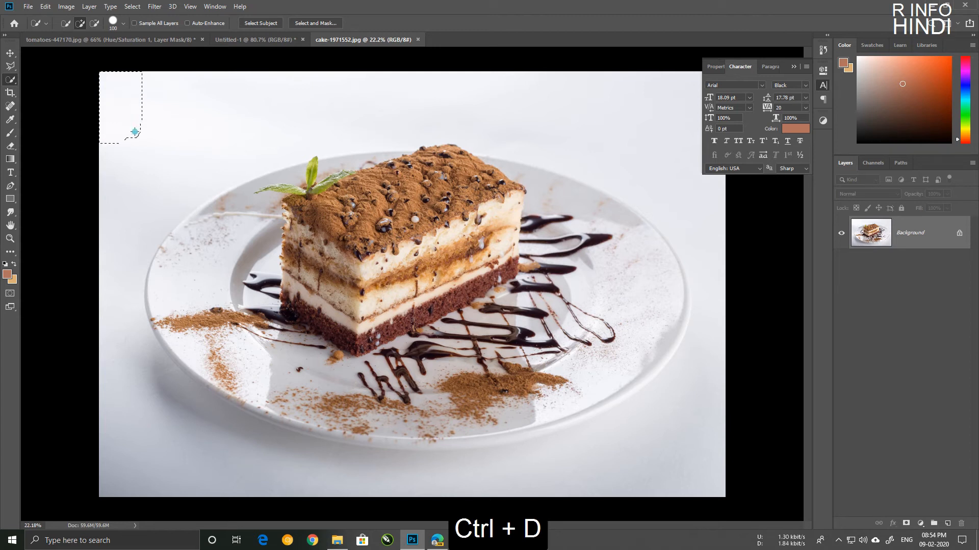
mouse_move(222, 129)
mouse_down()
mouse_move(263, 109)
mouse_move(384, 98)
mouse_up()
mouse_move(572, 104)
mouse_down()
mouse_move(688, 204)
mouse_move(684, 333)
mouse_move(602, 410)
mouse_move(405, 407)
mouse_move(266, 334)
mouse_up()
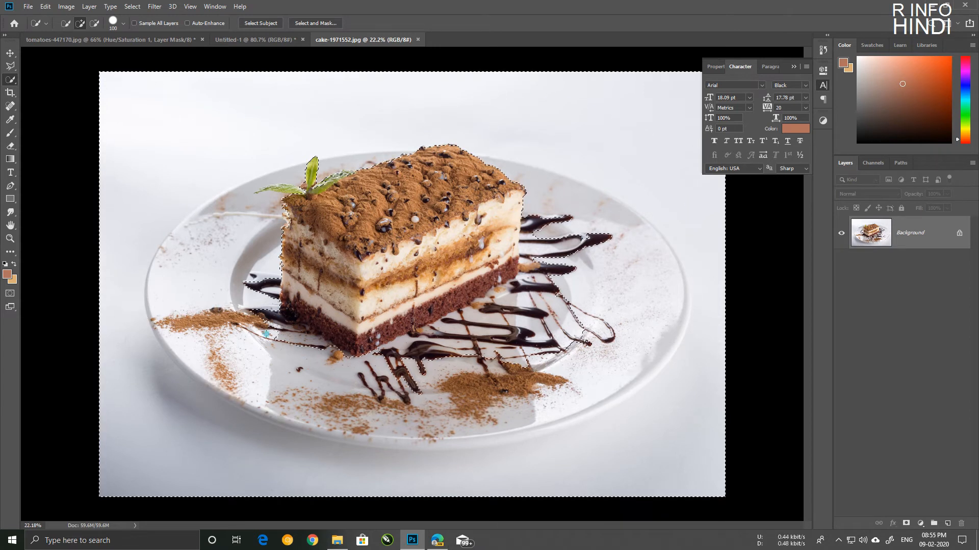
key(alt)
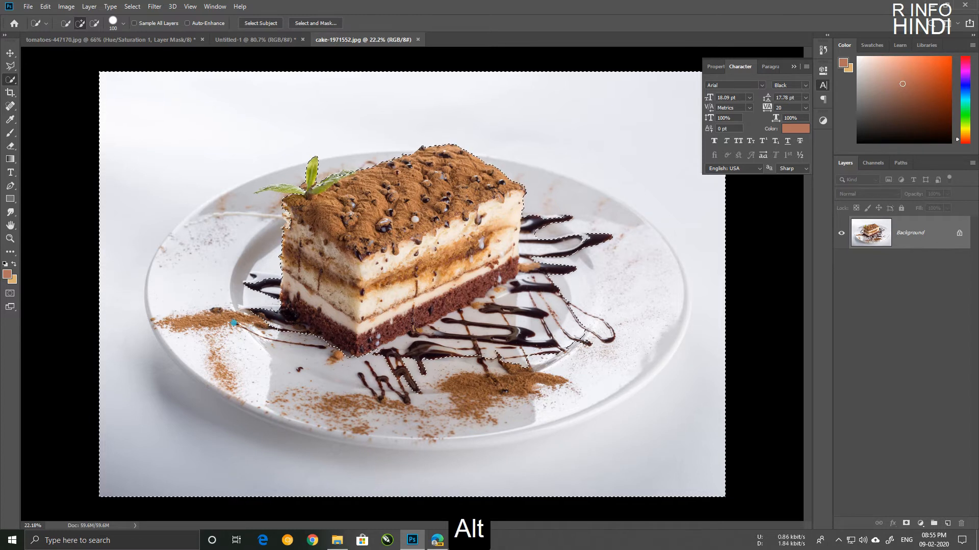
key(ctrl+d)
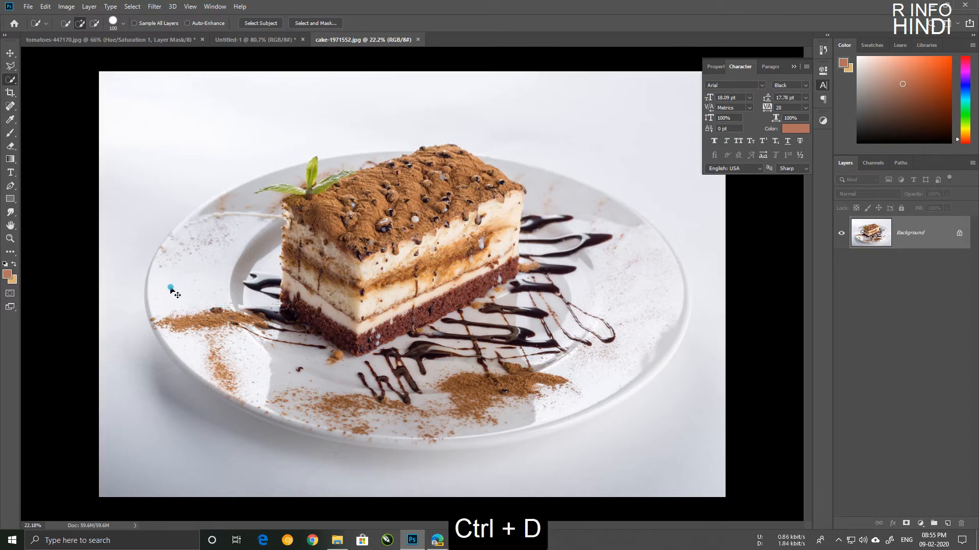
Select the cake and most of the surrounding plate with the Quick Selection tool, starting at the left rim.
scroll(161, 283, up, 2)
scroll(176, 225, up, 2)
drag(174, 218, 132, 300)
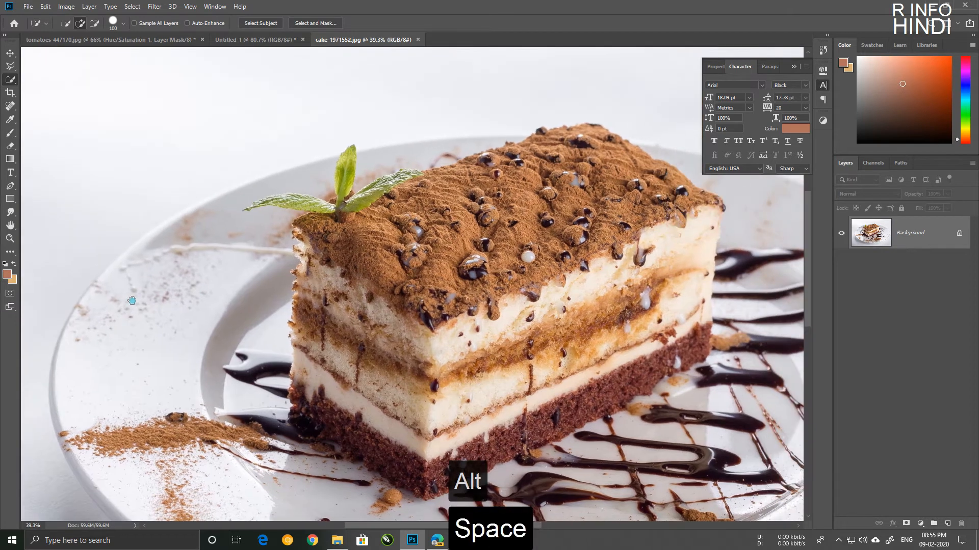
click(119, 320)
click(236, 216)
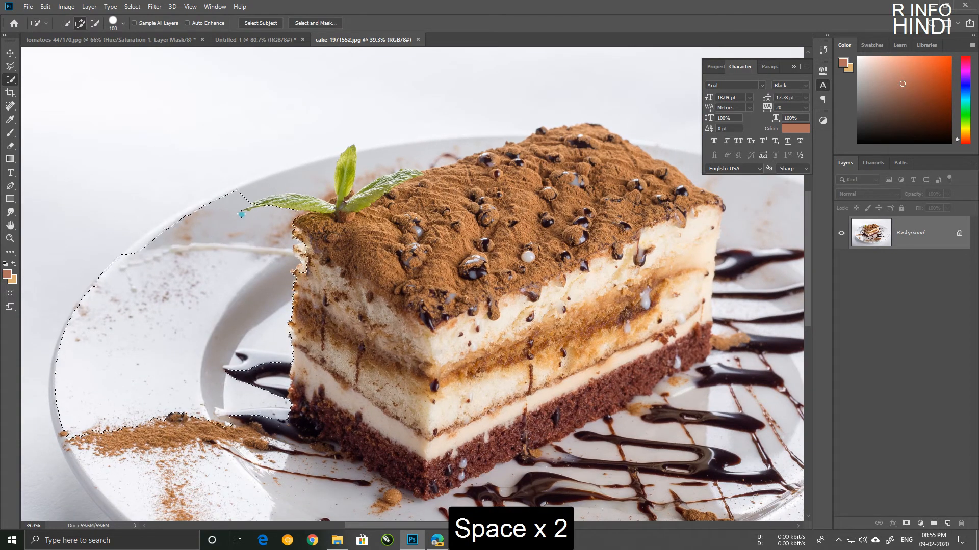
mouse_move(419, 178)
mouse_down()
mouse_move(544, 172)
mouse_move(473, 176)
mouse_move(571, 180)
mouse_move(650, 217)
mouse_move(697, 267)
mouse_move(716, 337)
mouse_move(548, 388)
mouse_move(526, 242)
mouse_move(388, 307)
mouse_up()
scroll(379, 243, down, 5)
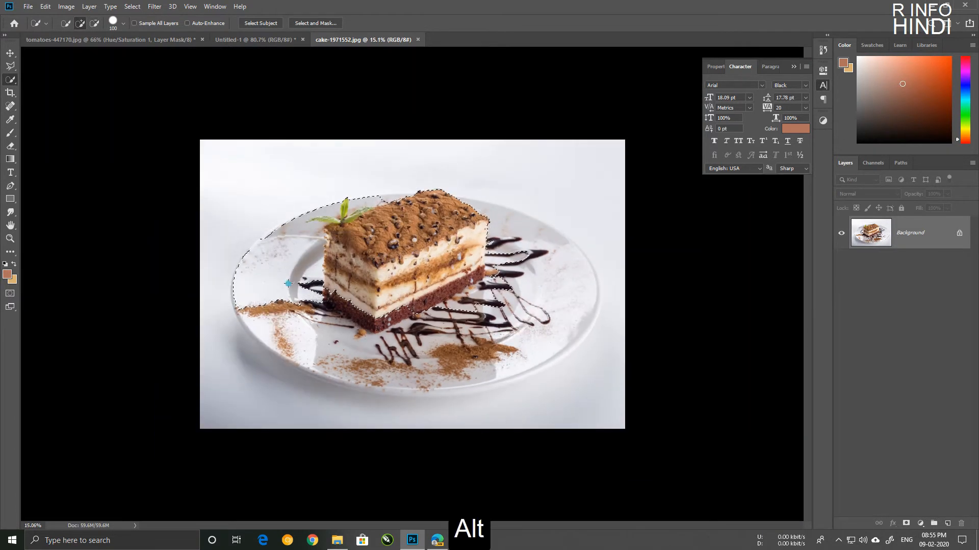
mouse_move(492, 347)
mouse_down()
mouse_move(553, 295)
mouse_move(557, 267)
mouse_move(502, 230)
mouse_up()
scroll(412, 245, up, 5)
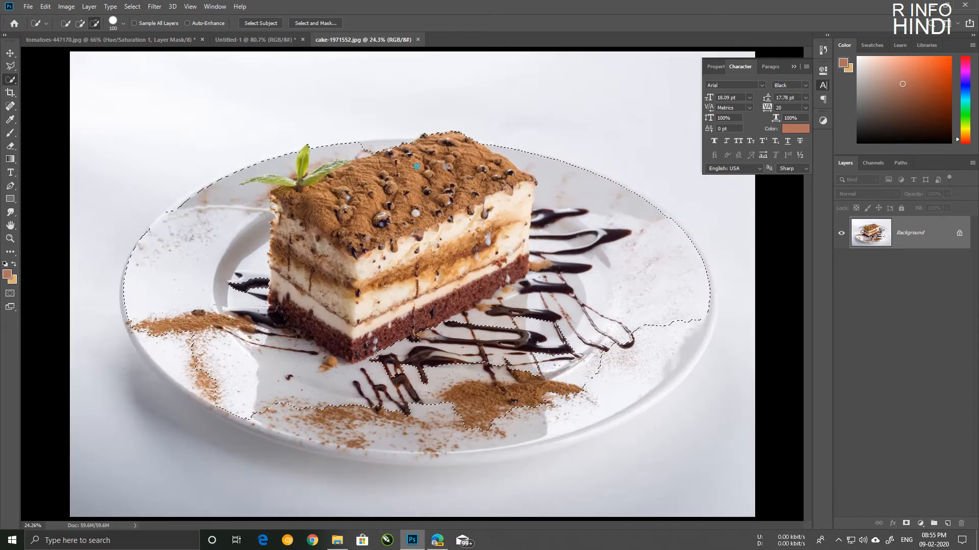
Refine the quick selection along the plate rim behind the cake, undoing the strokes that spill over.
drag(338, 144, 404, 129)
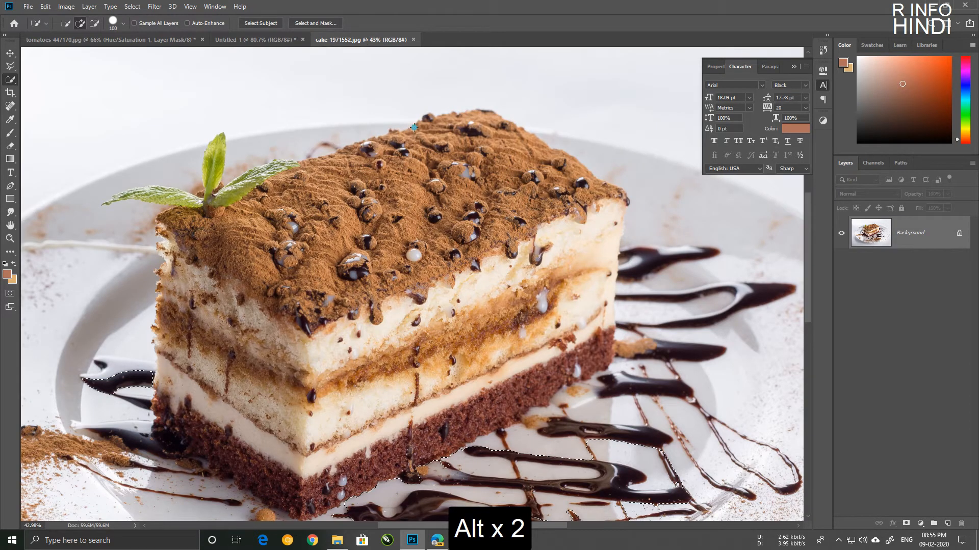
key(ctrl+z)
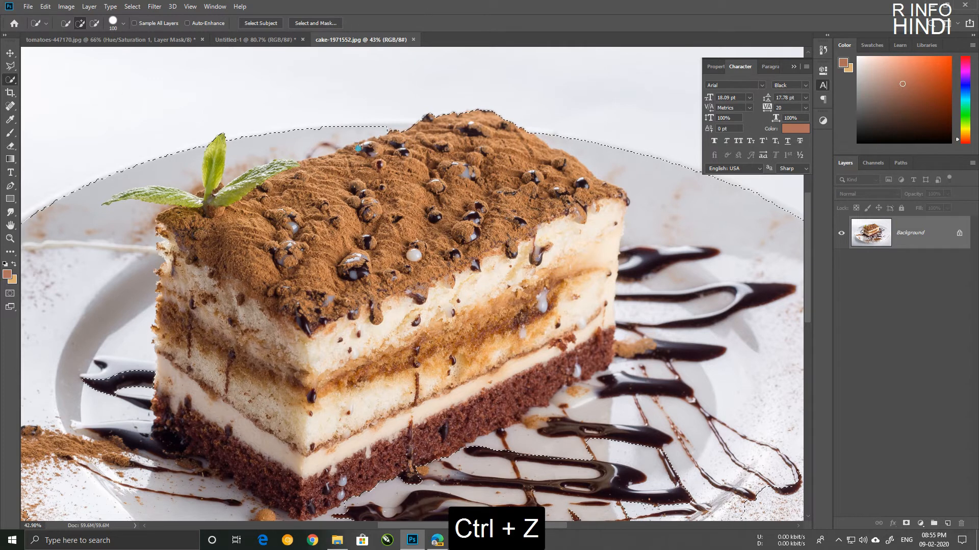
key(ctrl+z)
key(Caps_Lock)
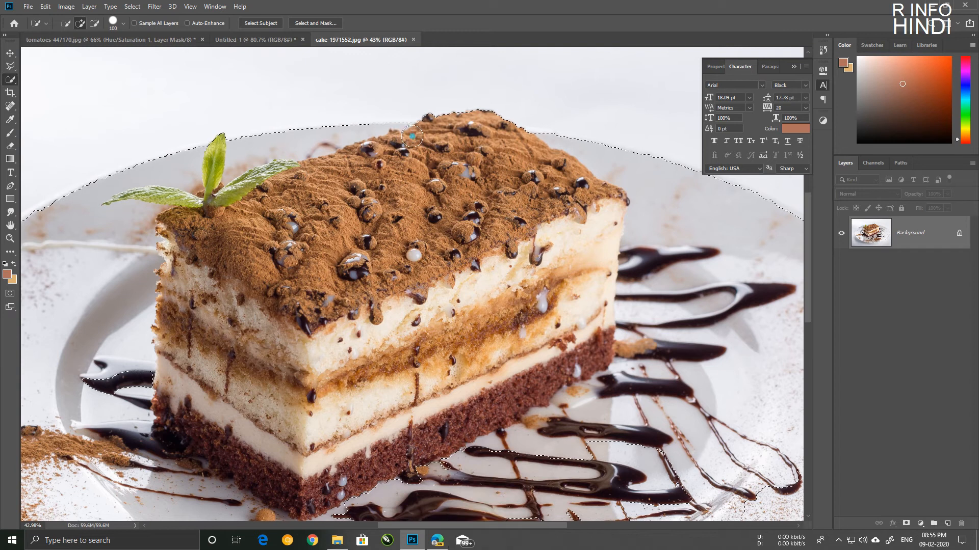
Extend the quick selection over the plate's lower-right area, undoing the strokes that spread into the background.
scroll(393, 164, down, 3)
scroll(510, 323, up, 1)
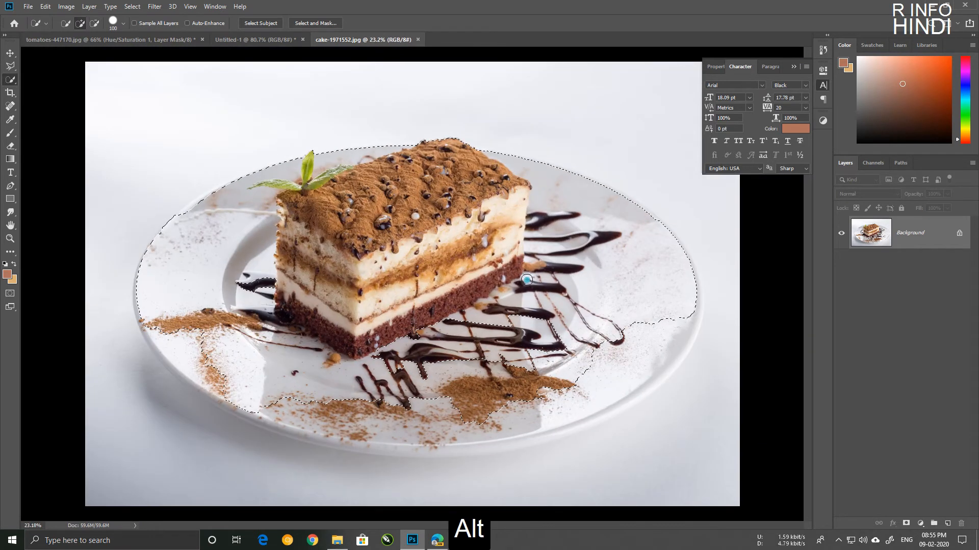
mouse_move(509, 323)
mouse_down()
mouse_move(551, 321)
mouse_move(627, 354)
mouse_up()
drag(602, 395, 499, 415)
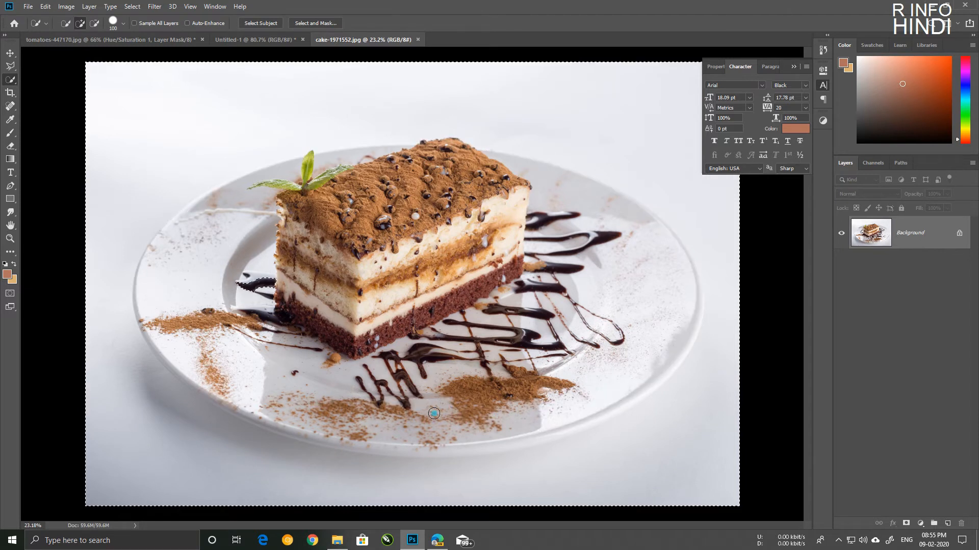
key(ctrl+z)
click(373, 422)
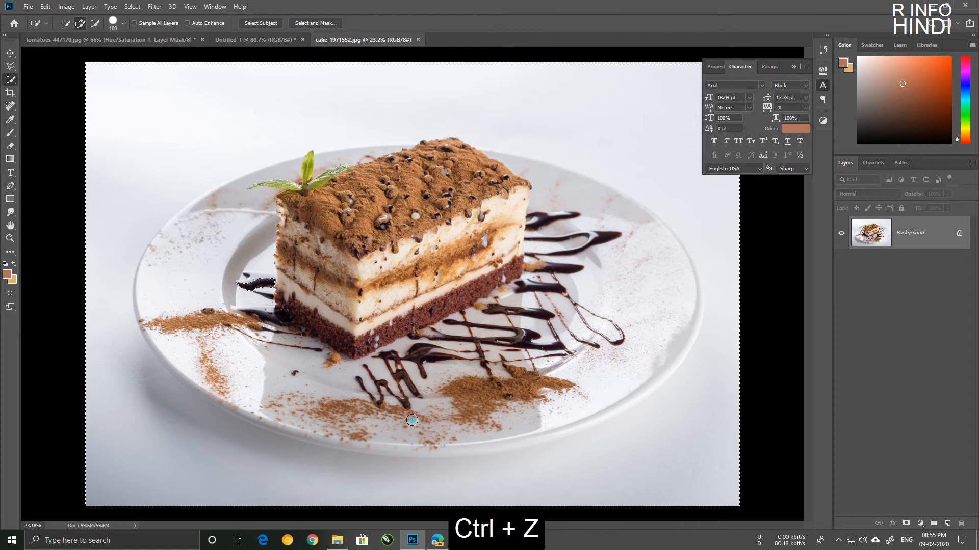
key(ctrl+z)
key(ctrl+z)
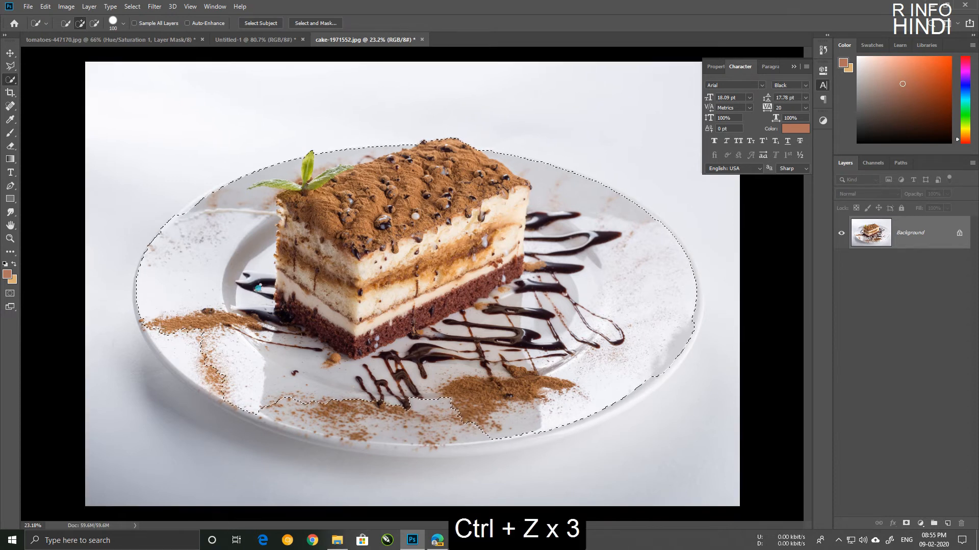
Add the missing parts of the plate's upper-left rim to the selection with the Lasso tool.
right_click(10, 67)
click(46, 65)
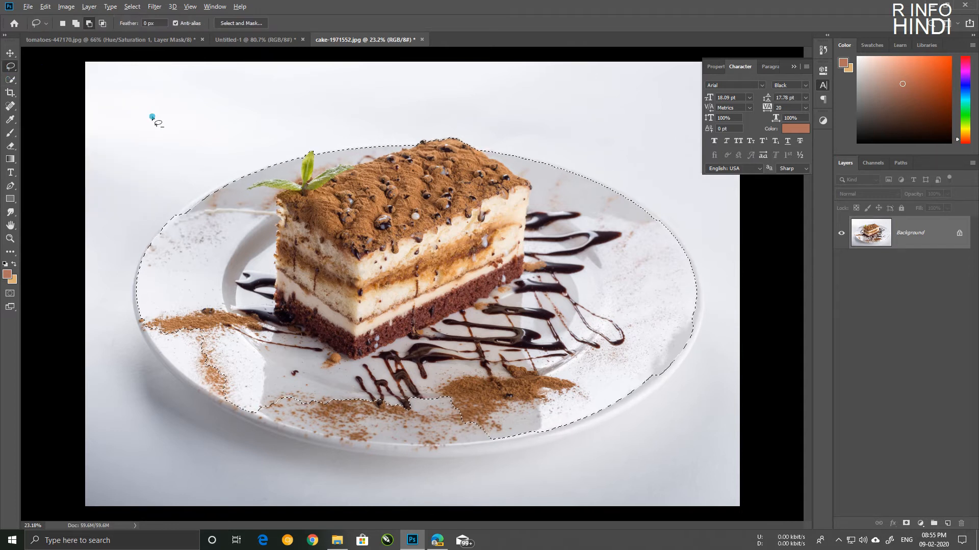
scroll(153, 120, up, 5)
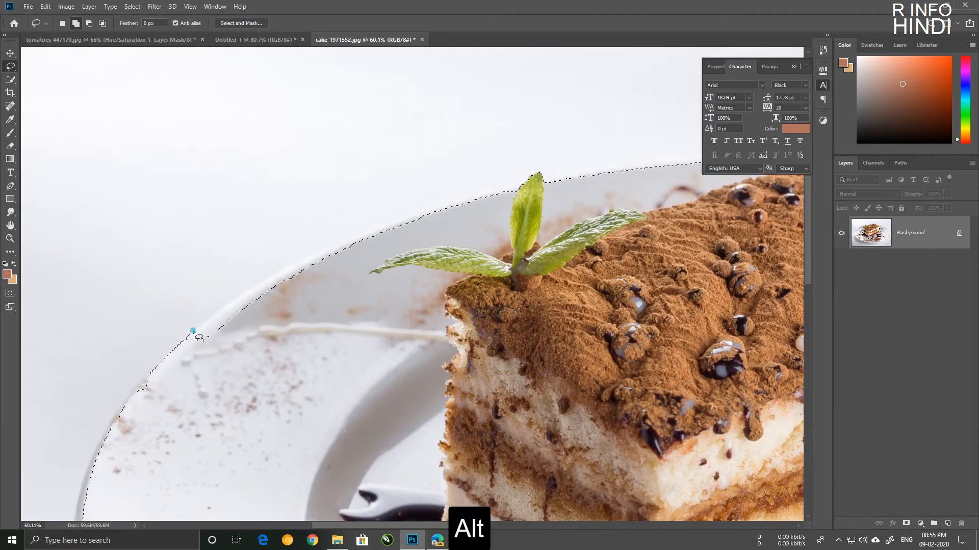
drag(242, 295, 294, 260)
drag(458, 210, 490, 193)
scroll(168, 262, down, 6)
Add the plate's right and bottom rim to the selection with a freehand Lasso outline.
scroll(607, 502, up, 2)
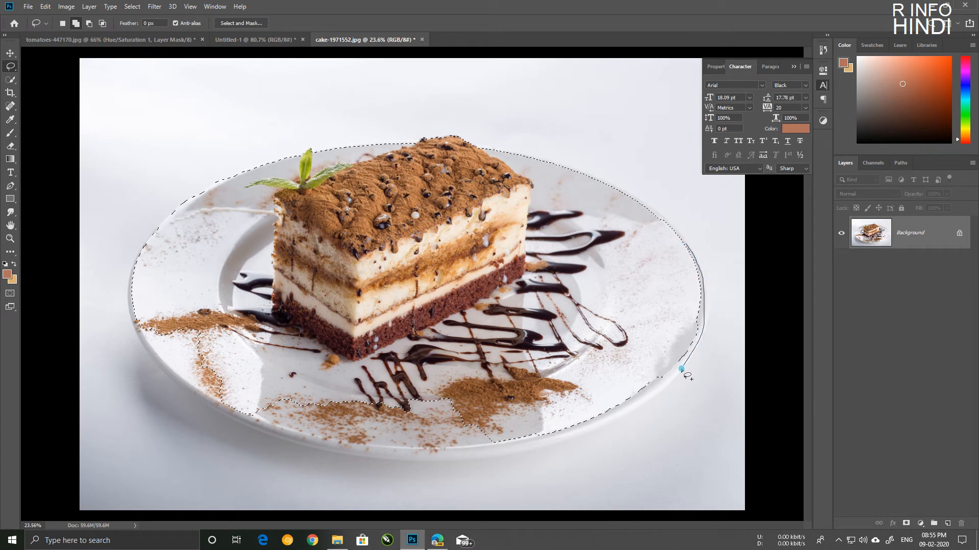
drag(634, 410, 601, 427)
mouse_move(356, 455)
mouse_down()
mouse_move(315, 439)
mouse_move(280, 401)
mouse_up()
Add the plate's left and lower-left rim to the selection with the Lasso tool.
scroll(199, 419, up, 3)
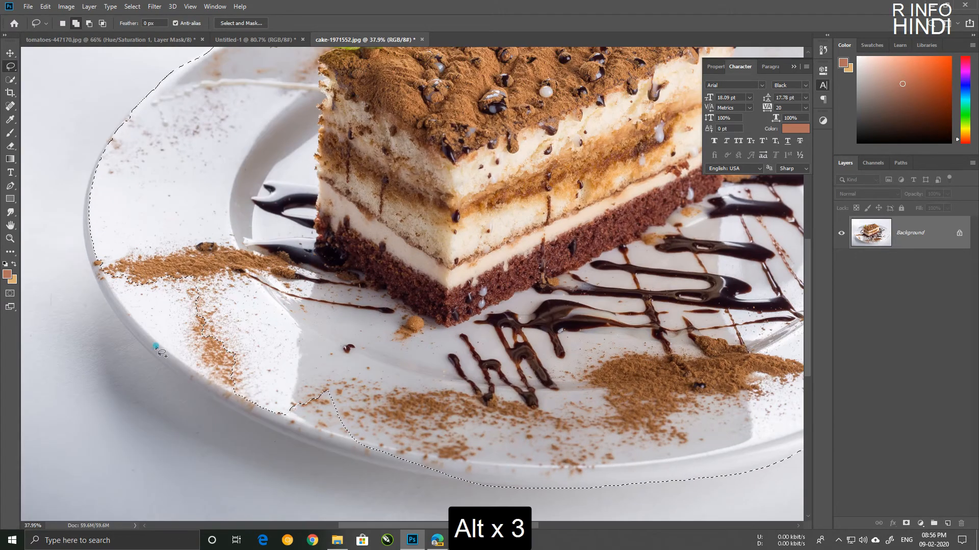
drag(89, 204, 86, 249)
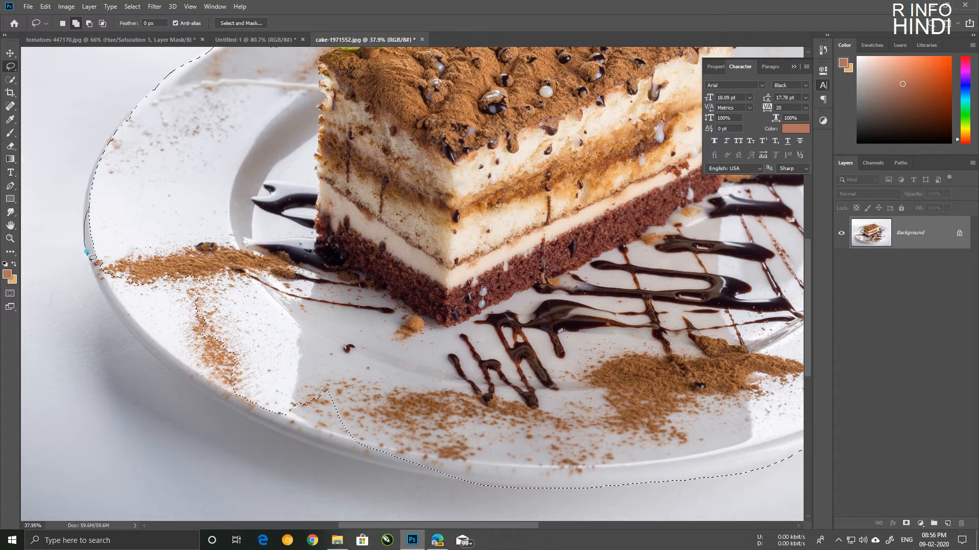
mouse_move(206, 392)
mouse_down()
mouse_move(265, 431)
mouse_move(474, 484)
mouse_move(586, 488)
mouse_up()
Try to trim the selection along the plate's upper-left rim with the Lasso tool.
scroll(302, 295, down, 2)
scroll(160, 164, up, 4)
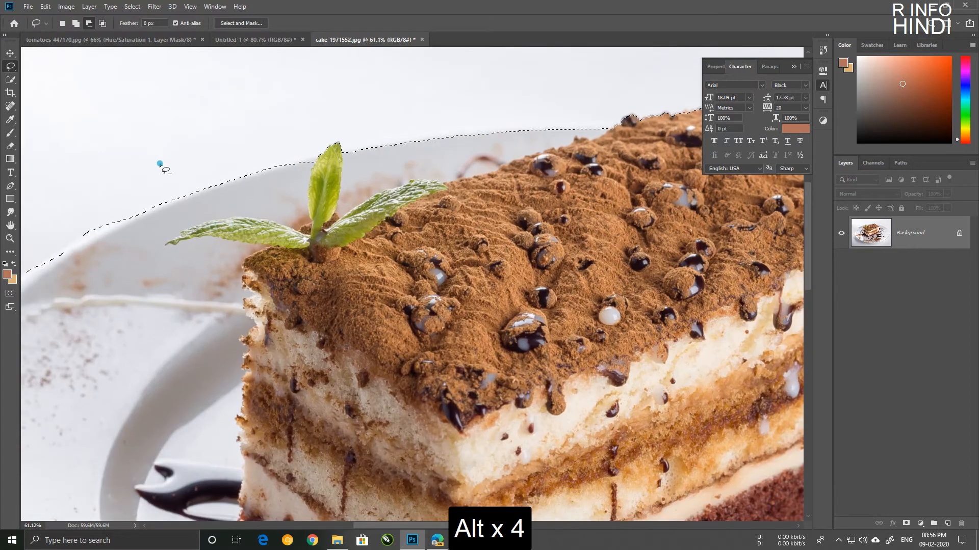
drag(57, 248, 216, 170)
key(ctrl+z)
scroll(267, 191, down, 2)
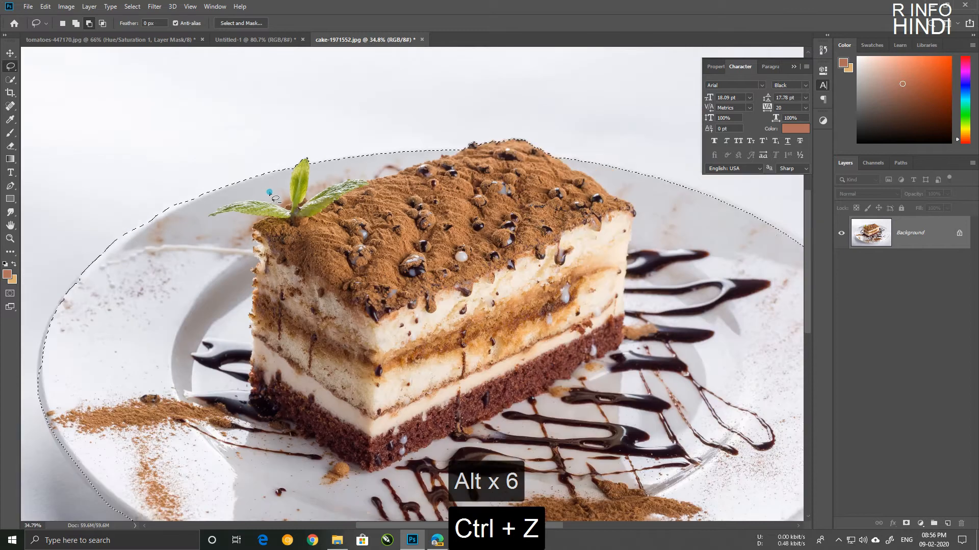
Trim the excess selection outside the plate's right rim with the Lasso tool.
scroll(611, 192, down, 3)
scroll(683, 309, up, 2)
scroll(683, 308, up, 1)
scroll(518, 313, up, 1)
mouse_move(471, 159)
mouse_down()
mouse_move(575, 239)
mouse_move(604, 276)
mouse_move(634, 370)
mouse_move(615, 406)
mouse_move(388, 382)
mouse_up()
mouse_move(640, 312)
mouse_down()
mouse_move(628, 387)
mouse_move(706, 386)
mouse_up()
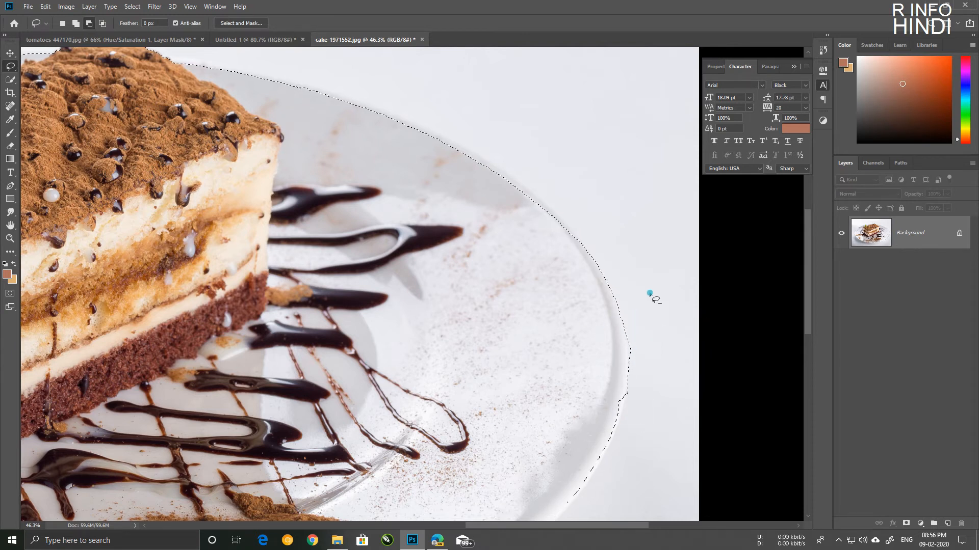
key(ctrl+0)
key(alt)
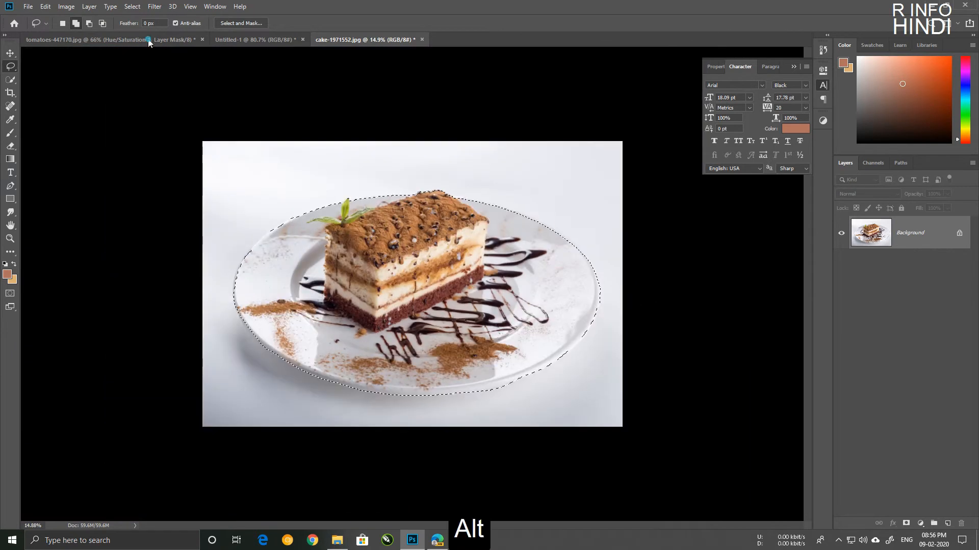
Refine the edge of the plate selection and output it with Decontaminate Colors to a new layer with a layer mask.
click(132, 10)
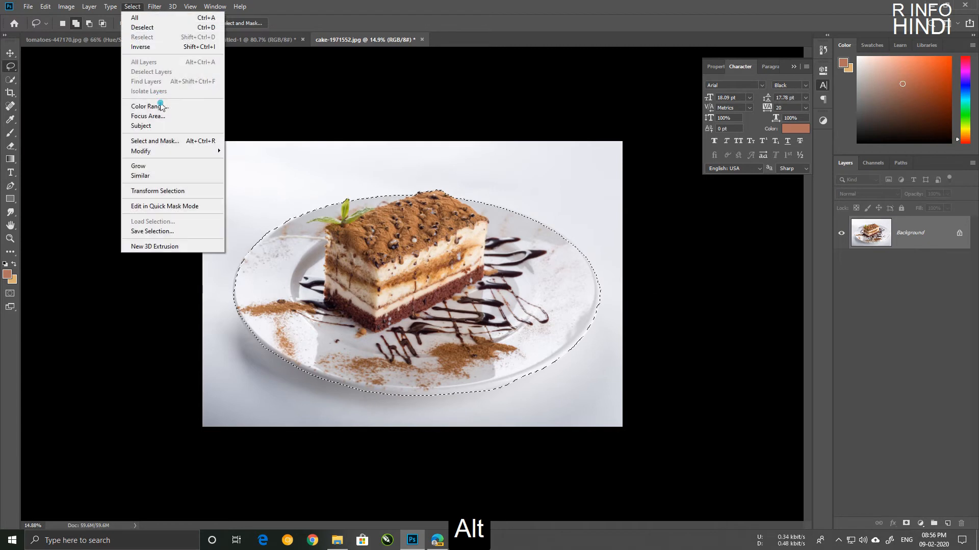
shift+click(165, 137)
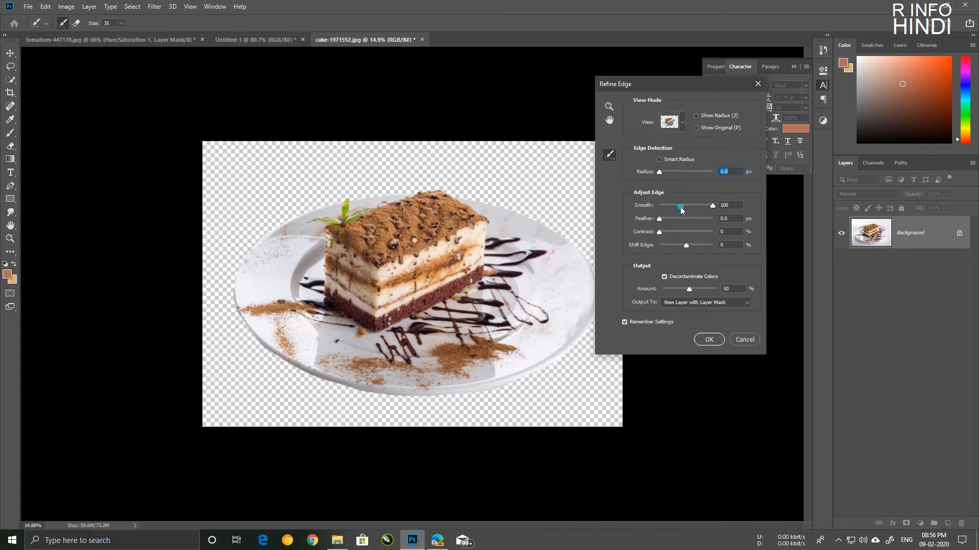
click(722, 205)
click(708, 340)
key(alt)
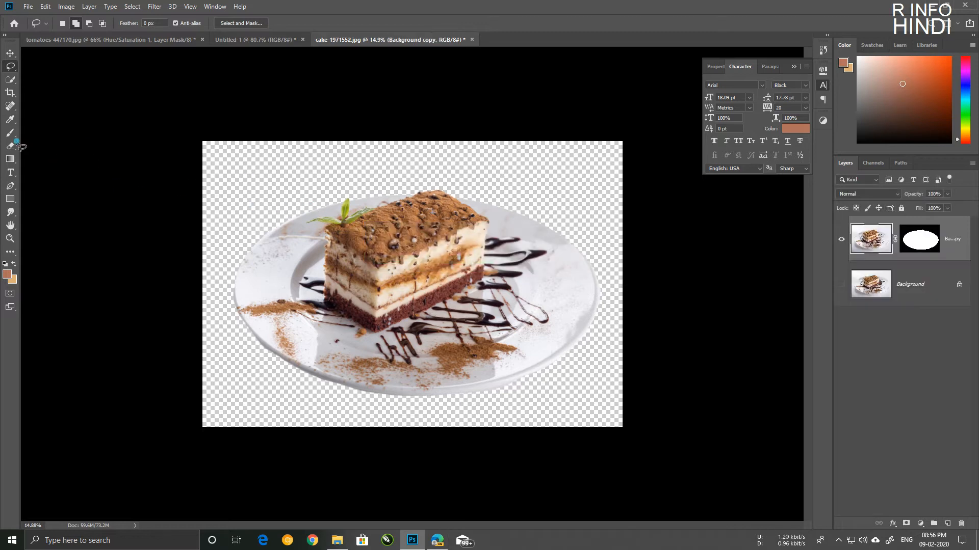
Add the text note "use pen tool to select" above the plate's upper-left side.
click(10, 172)
click(264, 177)
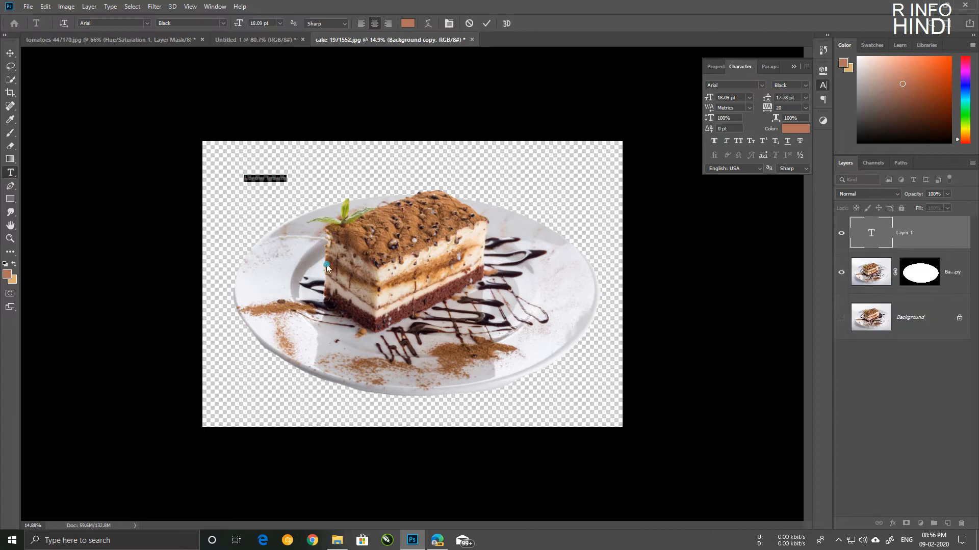
text(use en)
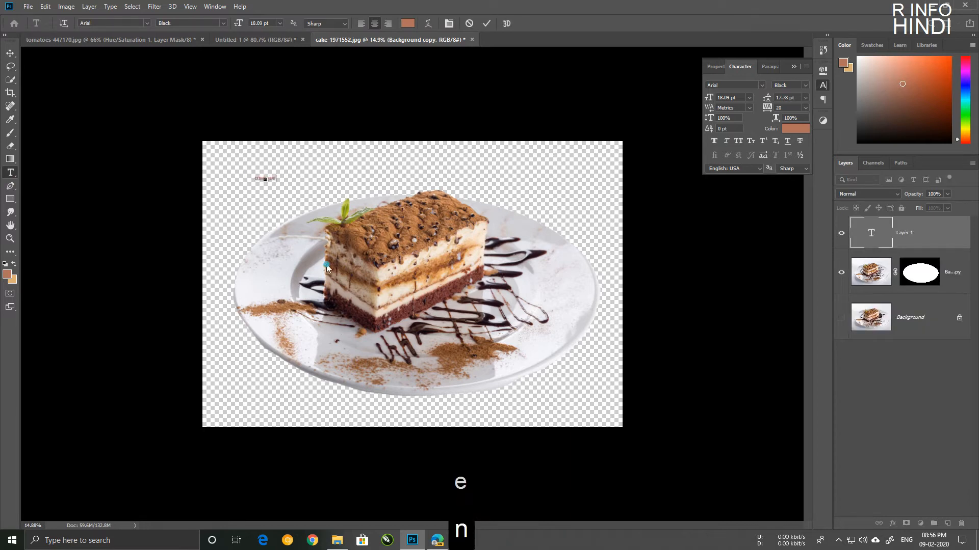
text( tool to )
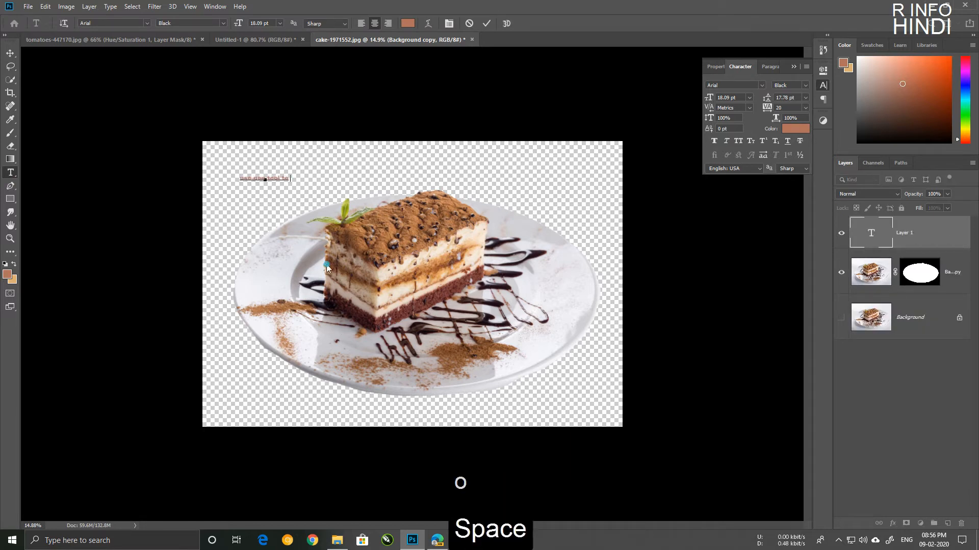
text(selecxt)
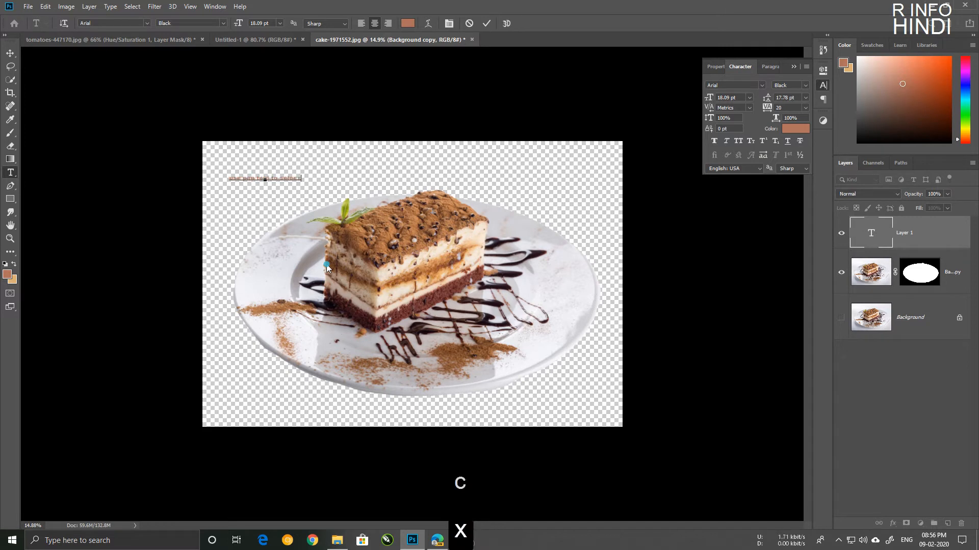
key(BackSpace)
key(BackSpace)
text(c)
key(BackSpace)
text(t)
scroll(284, 214, up, 3)
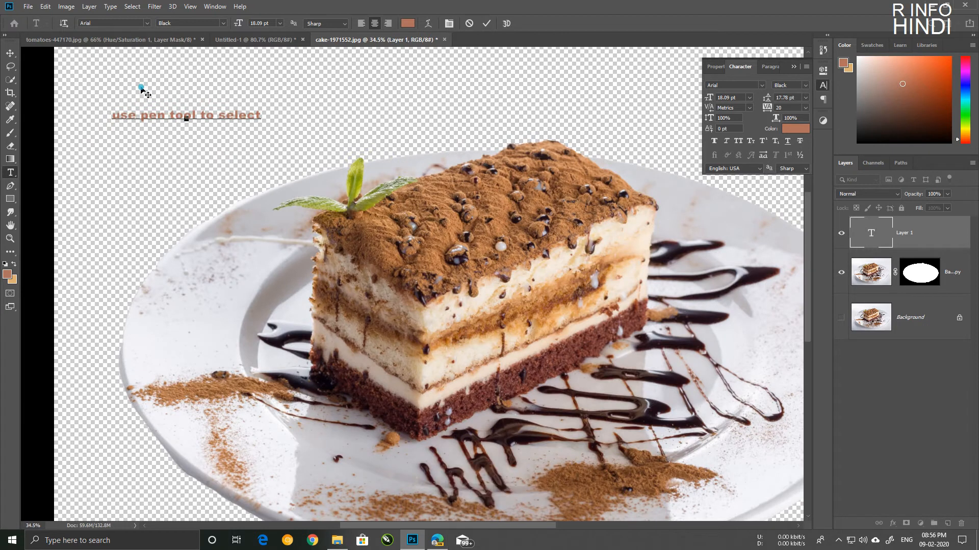
scroll(225, 164, up, 4)
Delete the text note layer.
scroll(176, 132, down, 6)
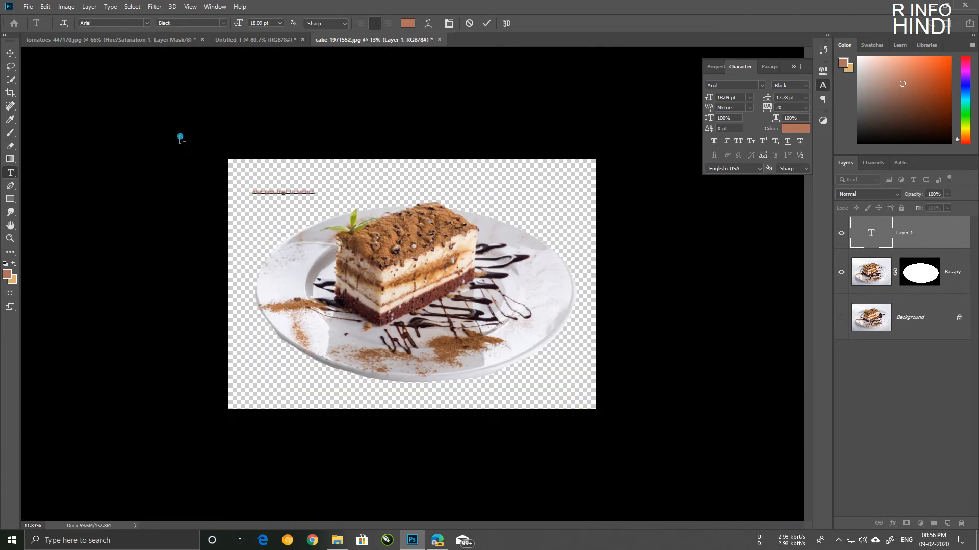
click(4, 54)
drag(855, 239, 961, 523)
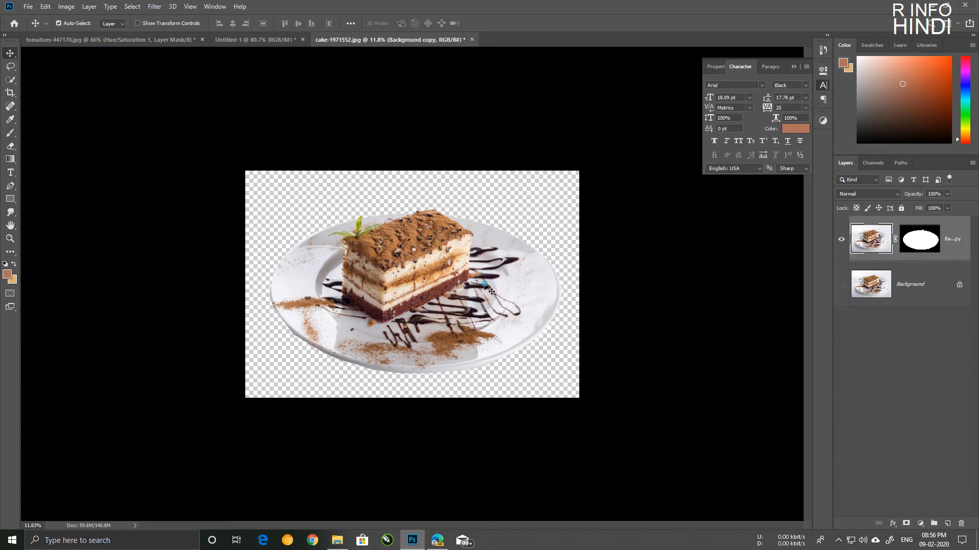
Copy the masked cake cut-out into the Untitled-1 design and scale it down to sit whole in the lower part of the canvas.
click(131, 40)
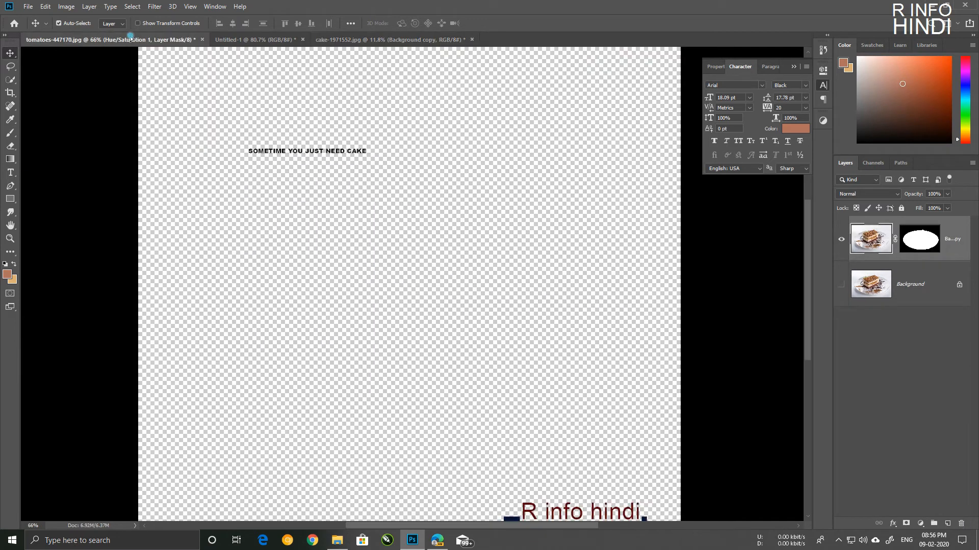
click(244, 39)
drag(347, 178, 401, 252)
key(ctrl+t)
key(ctrl+0)
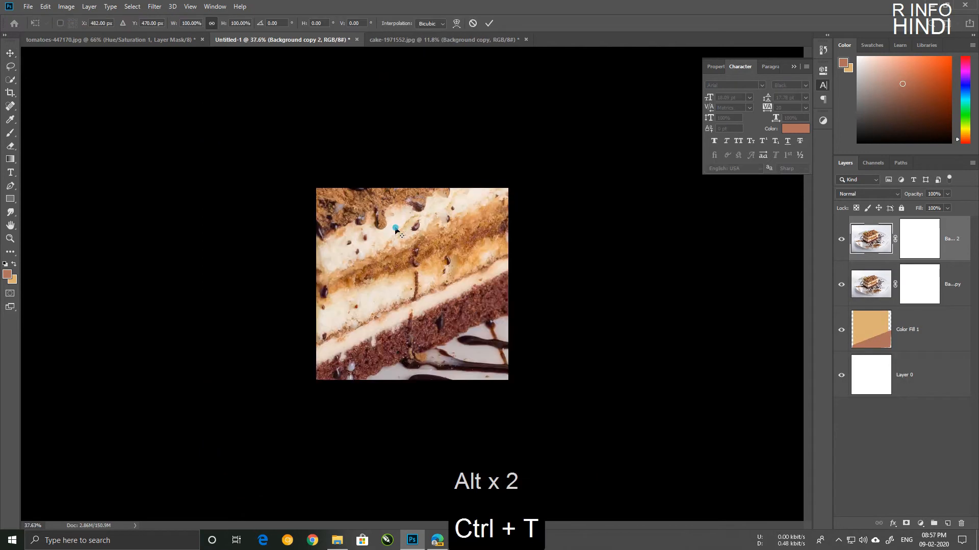
scroll(395, 230, down, 2)
drag(75, 53, 653, 443)
drag(690, 483, 400, 307)
key(Return)
Delete the duplicate cake layer and move the remaining plate to the lower-left part of the canvas.
drag(955, 286, 960, 524)
alt+scroll(387, 324, up, 3)
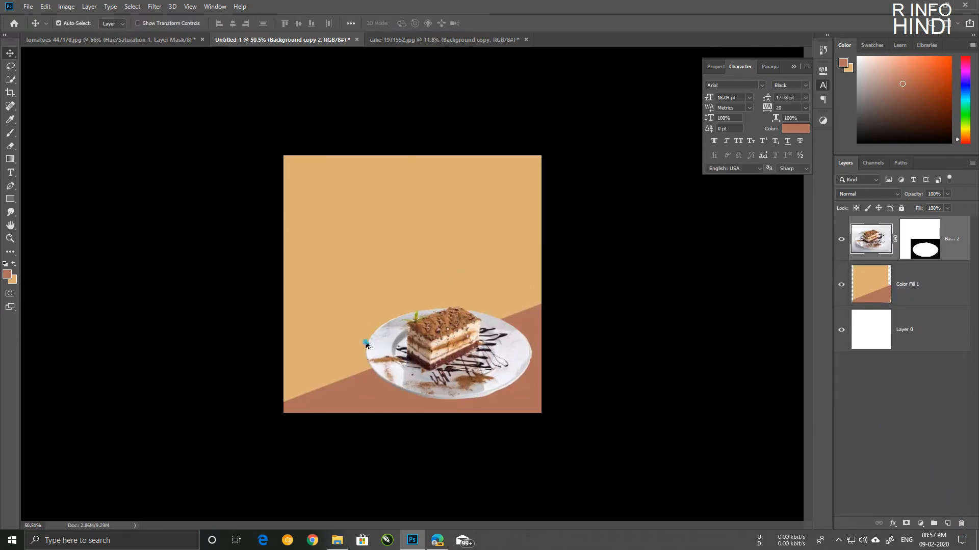
alt+scroll(358, 277, down, 1)
alt+scroll(357, 380, up, 2)
drag(331, 397, 378, 206)
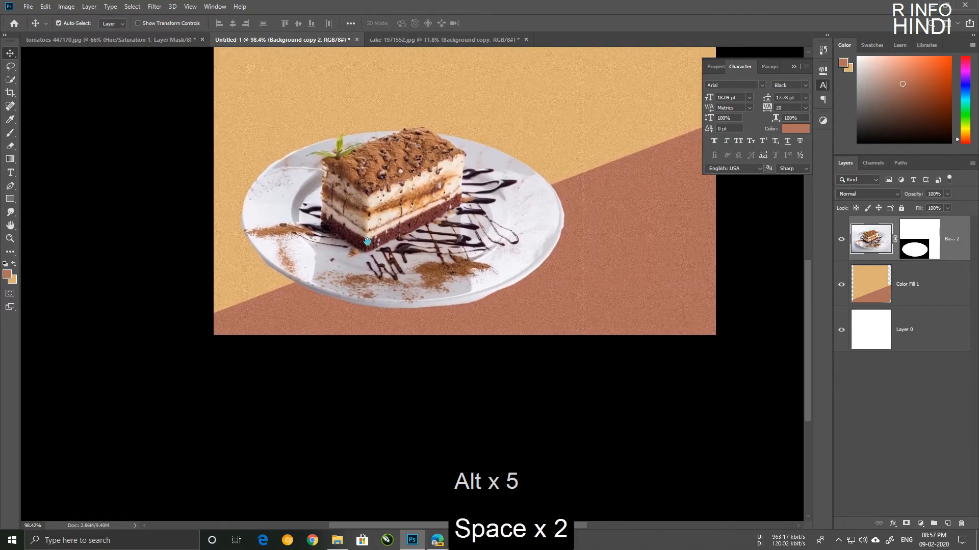
Erase the rough edges along the plate's lower and right rim with the Eraser tool at size 50.
scroll(428, 240, up, 3)
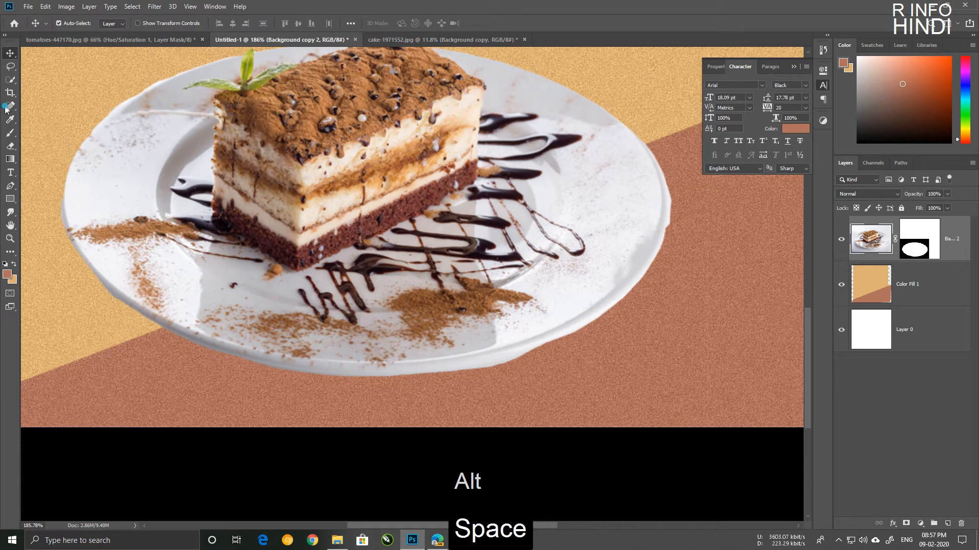
click(10, 146)
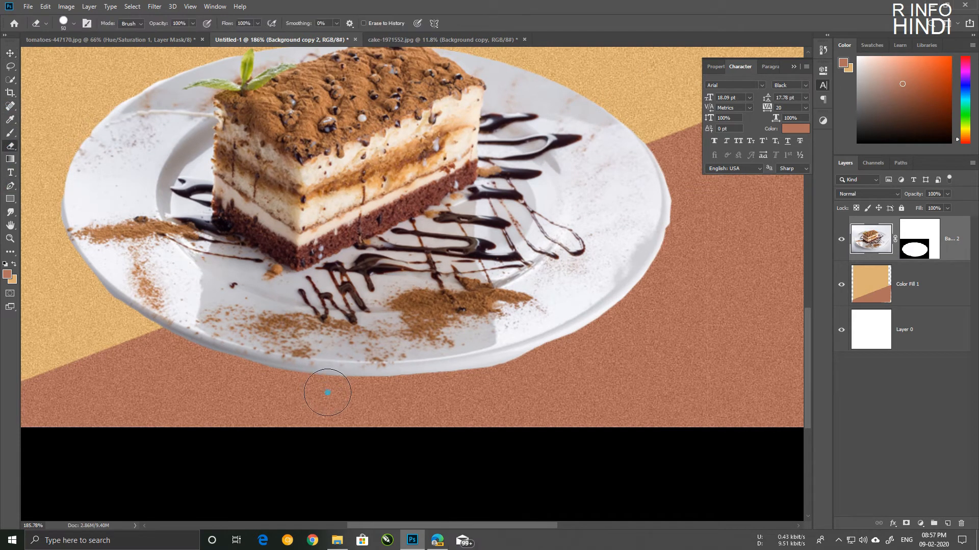
mouse_move(582, 371)
mouse_down()
mouse_move(391, 398)
mouse_move(235, 382)
mouse_up()
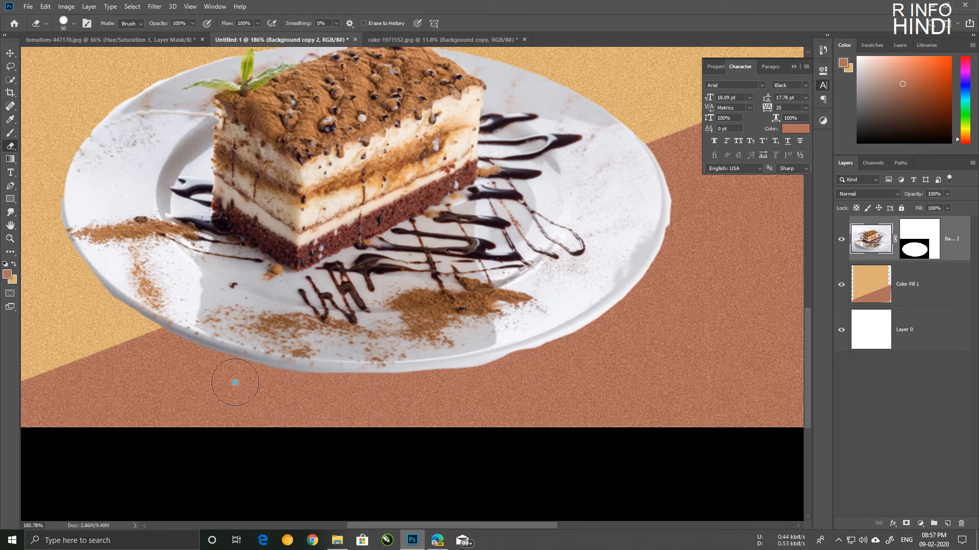
drag(690, 180, 690, 238)
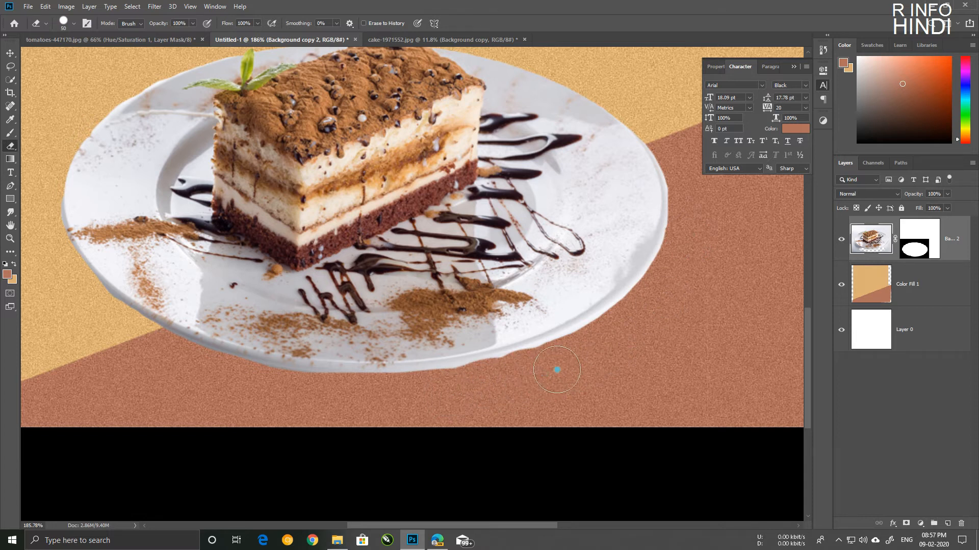
mouse_move(355, 393)
mouse_down()
mouse_move(223, 373)
mouse_move(87, 309)
mouse_up()
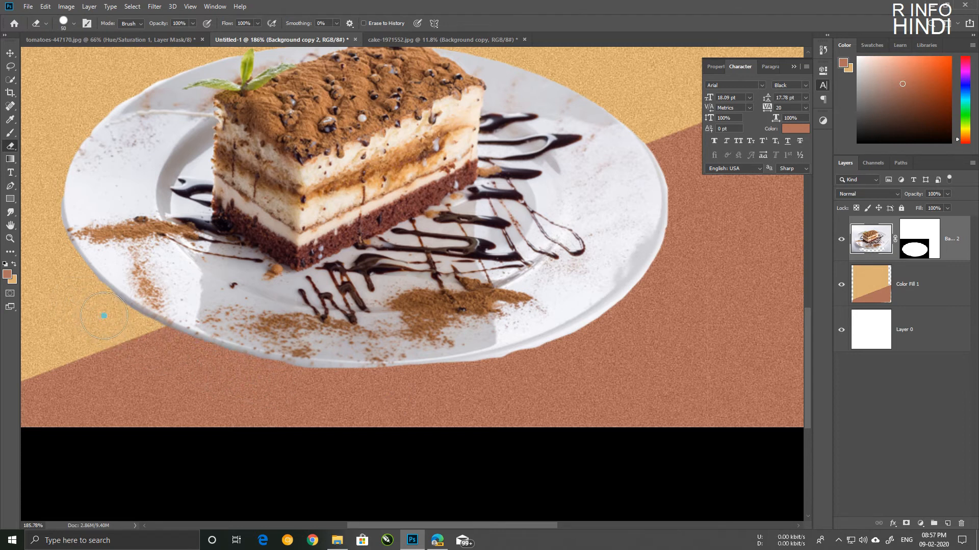
mouse_move(465, 390)
mouse_down()
mouse_move(586, 345)
mouse_move(649, 302)
mouse_move(690, 249)
mouse_up()
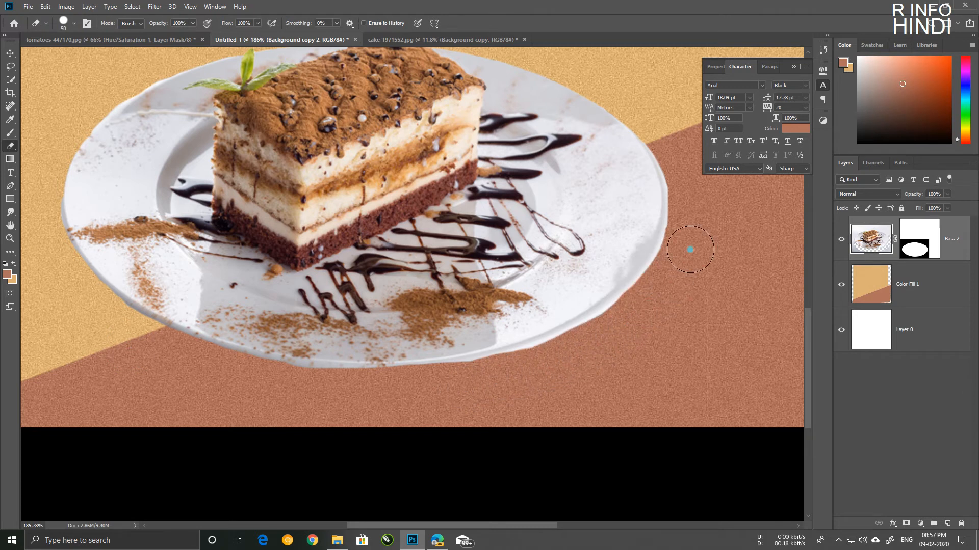
scroll(448, 372, down, 3)
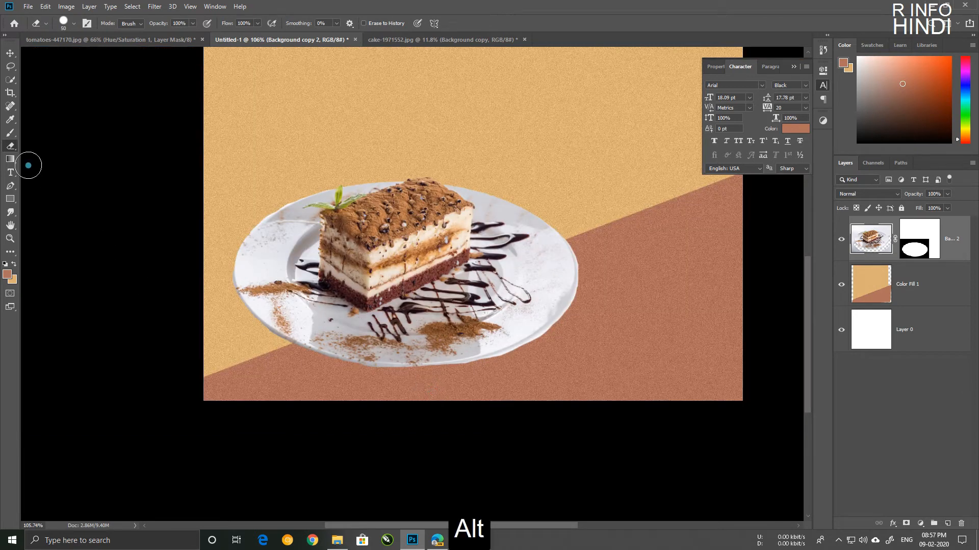
Smooth the remaining uneven edge on the plate's lower-right rim with the Eraser tool.
click(10, 53)
scroll(503, 332, up, 2)
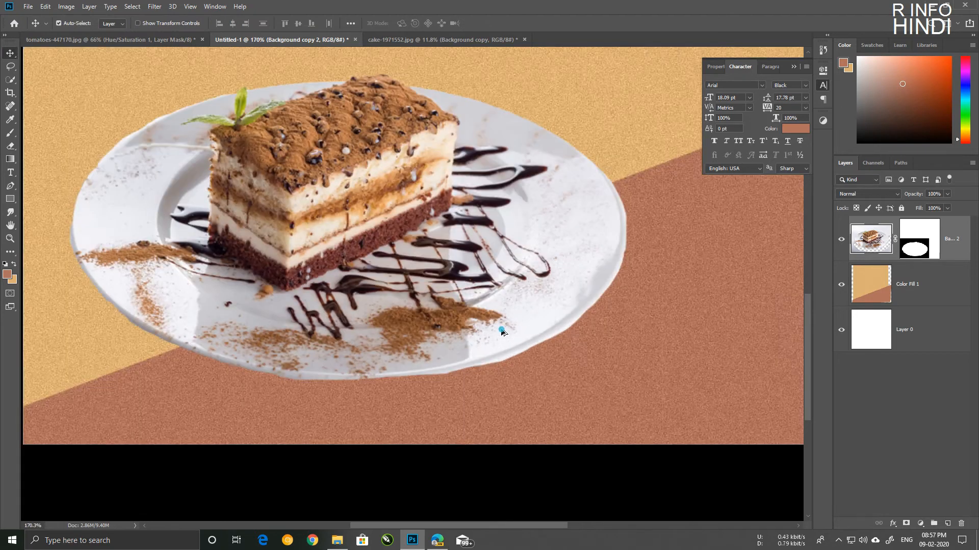
scroll(502, 332, up, 2)
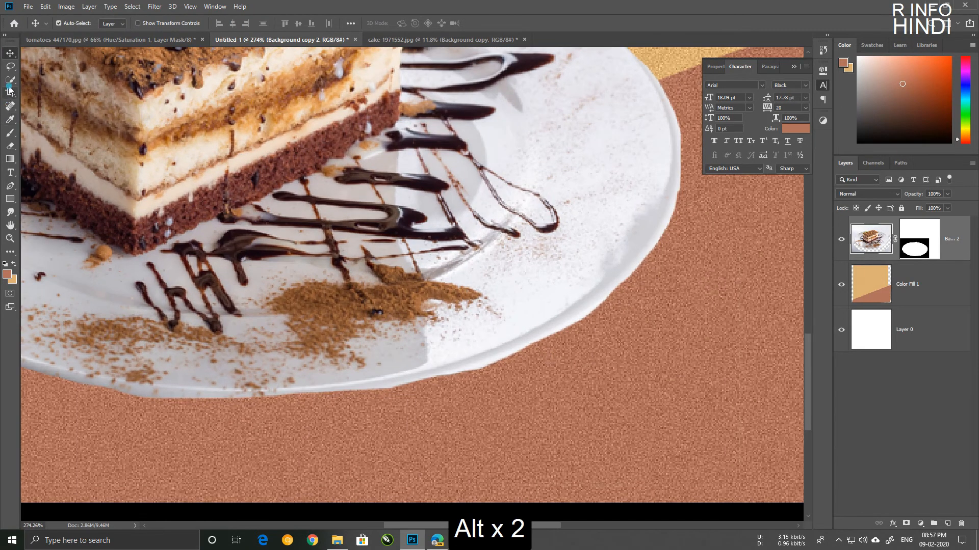
click(10, 145)
mouse_move(399, 414)
mouse_down()
mouse_move(515, 387)
mouse_move(603, 341)
mouse_move(711, 250)
mouse_up()
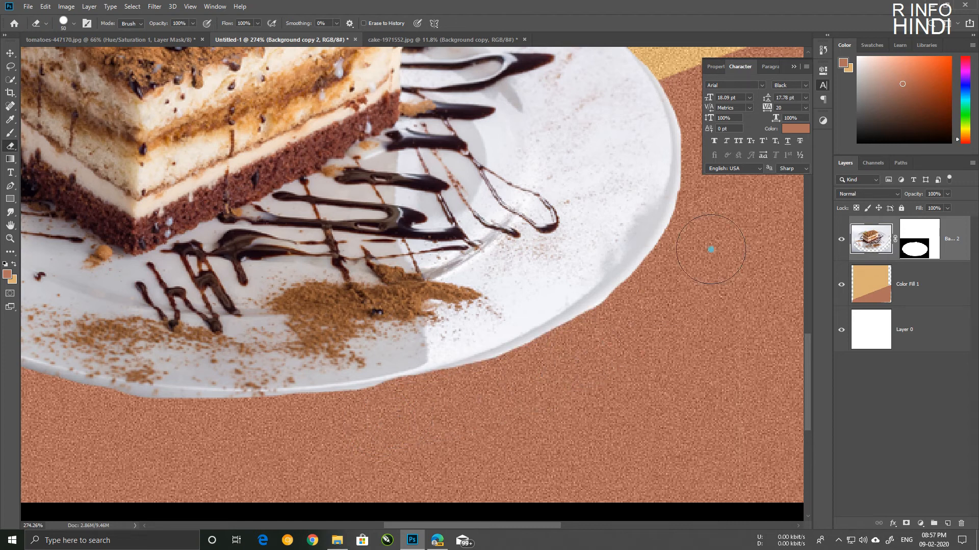
scroll(703, 273, down, 3)
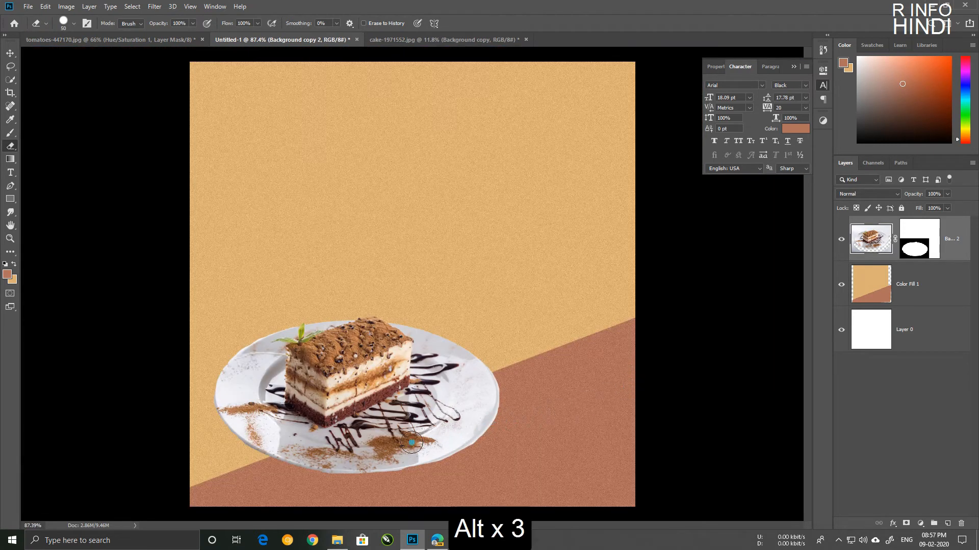
click(11, 56)
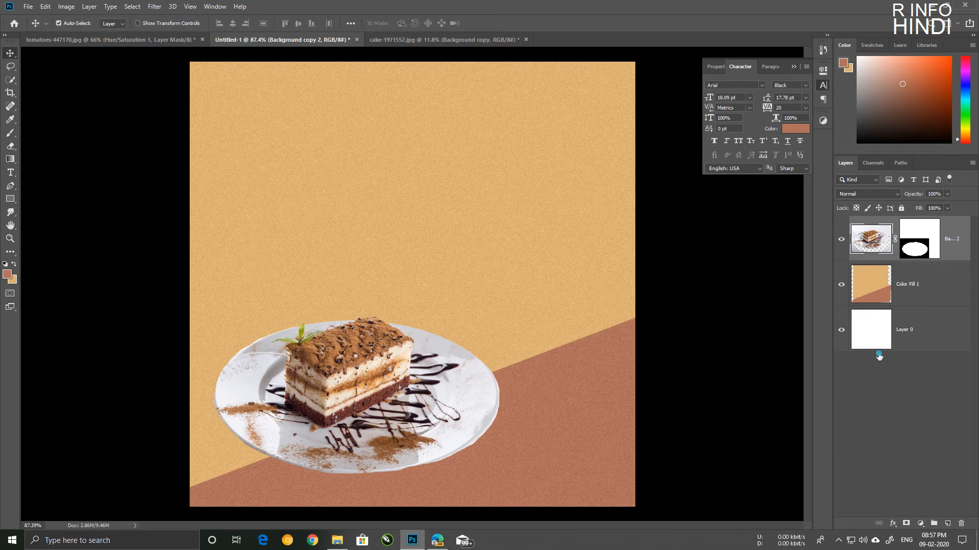
Apply a Drop Shadow with 56% opacity to the cake layer, leaving Outer Glow off.
click(920, 523)
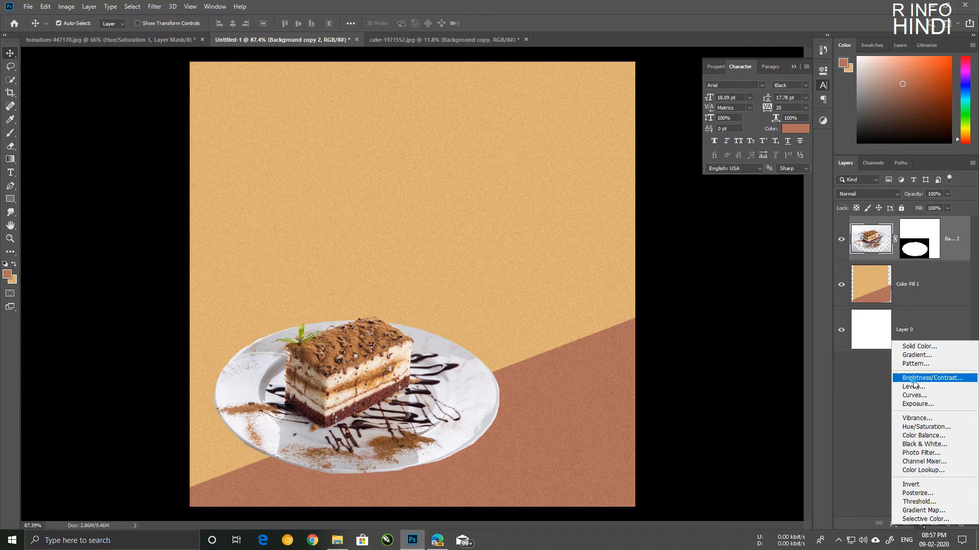
click(860, 394)
right_click(870, 240)
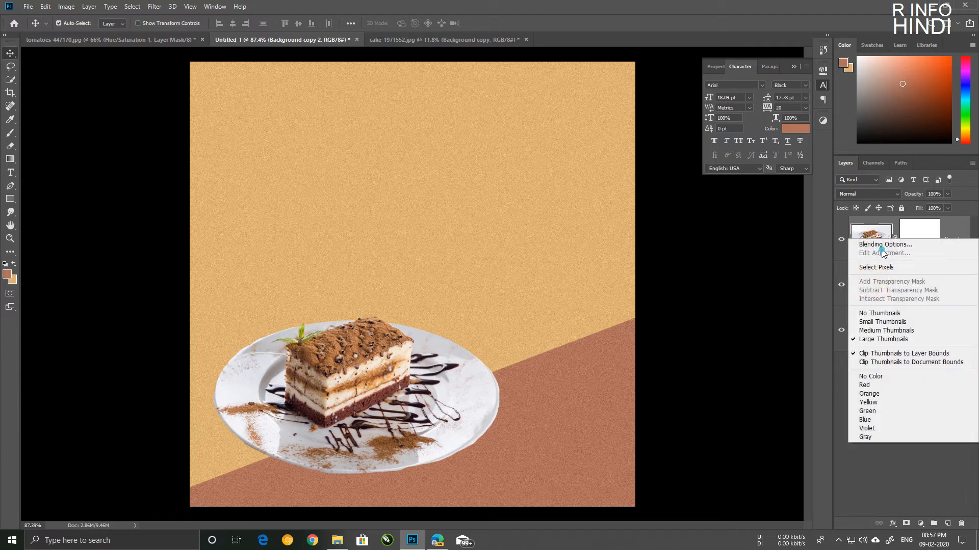
click(882, 245)
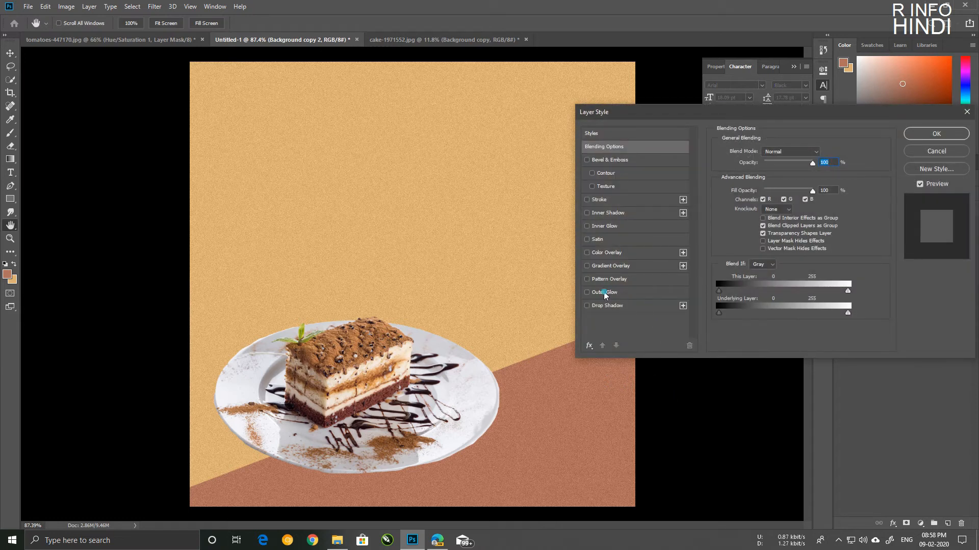
click(600, 294)
click(600, 306)
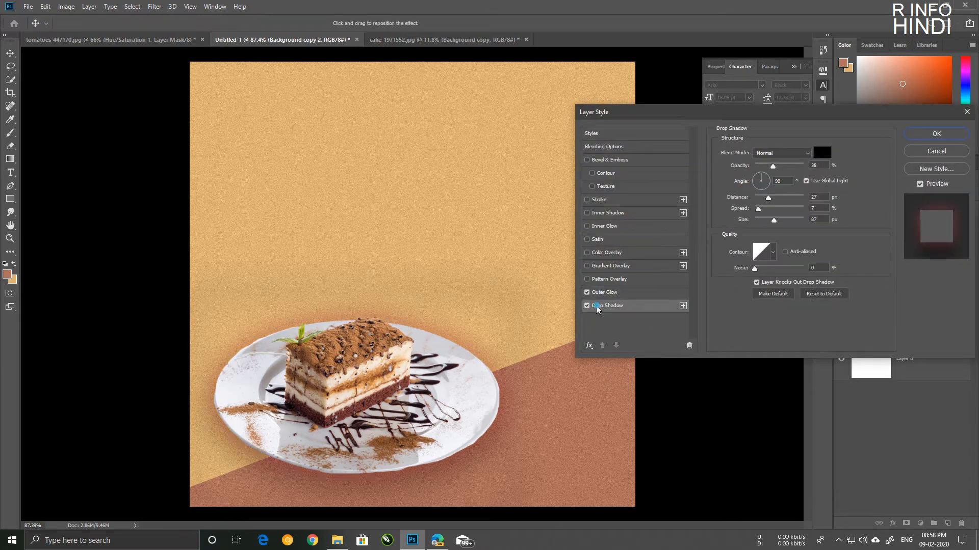
click(587, 293)
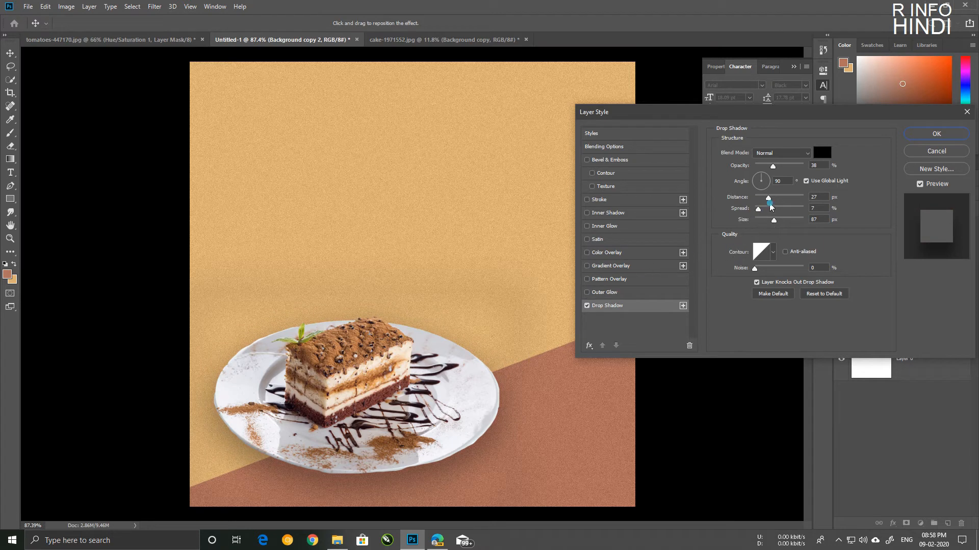
drag(774, 170, 782, 167)
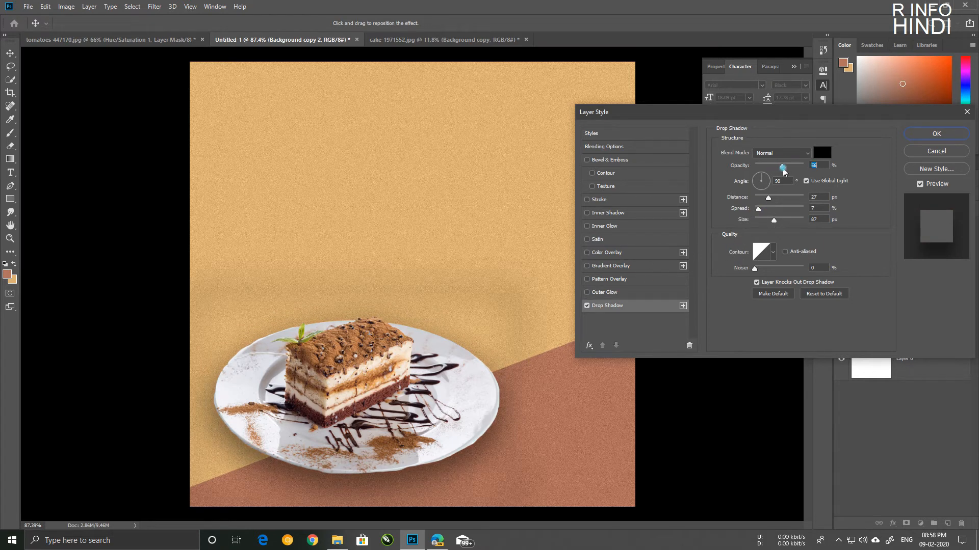
click(938, 134)
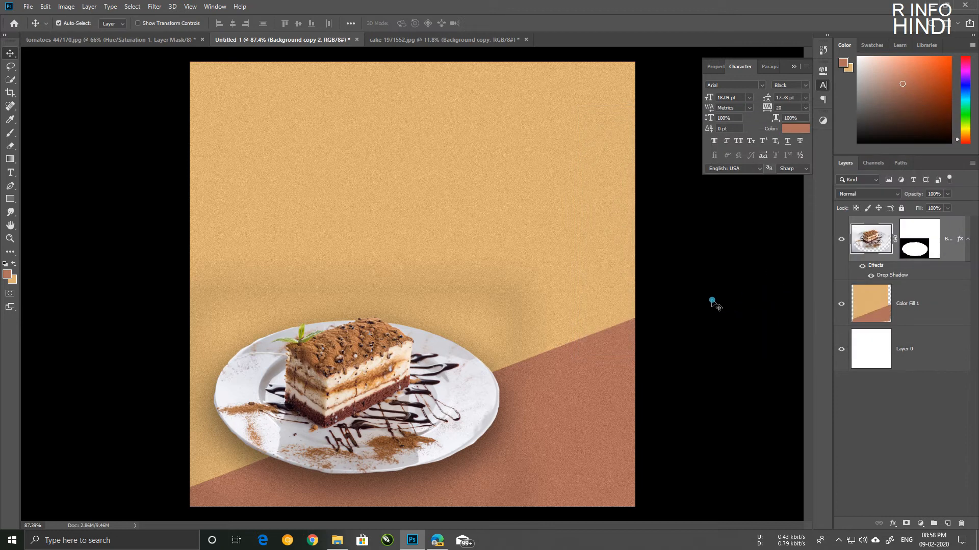
Show the rulers and enlarge the cake layer so the plate runs off the canvas's lower-left corner.
key(ctrl+r)
key(ctrl+t)
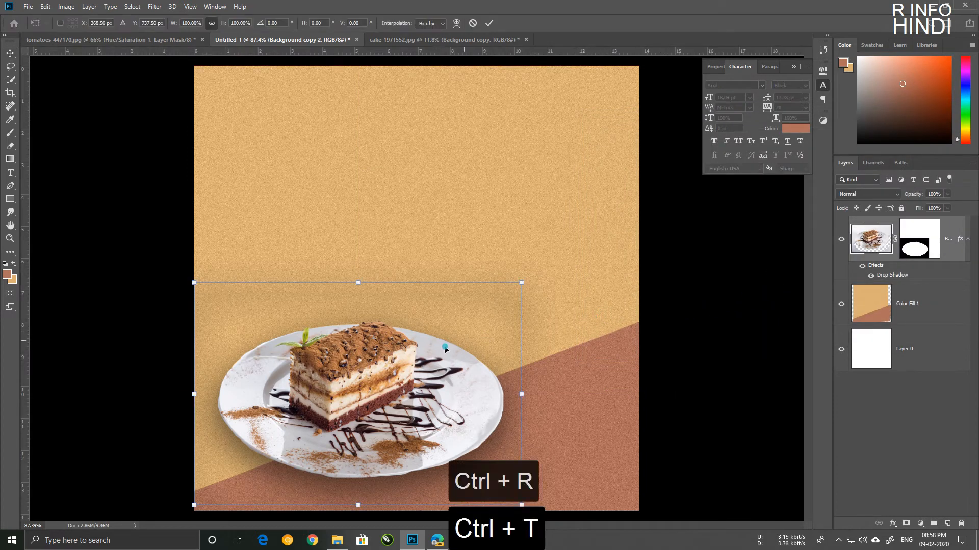
alt+scroll(260, 419, down, 3)
drag(288, 416, 222, 458)
drag(475, 285, 506, 264)
key(Return)
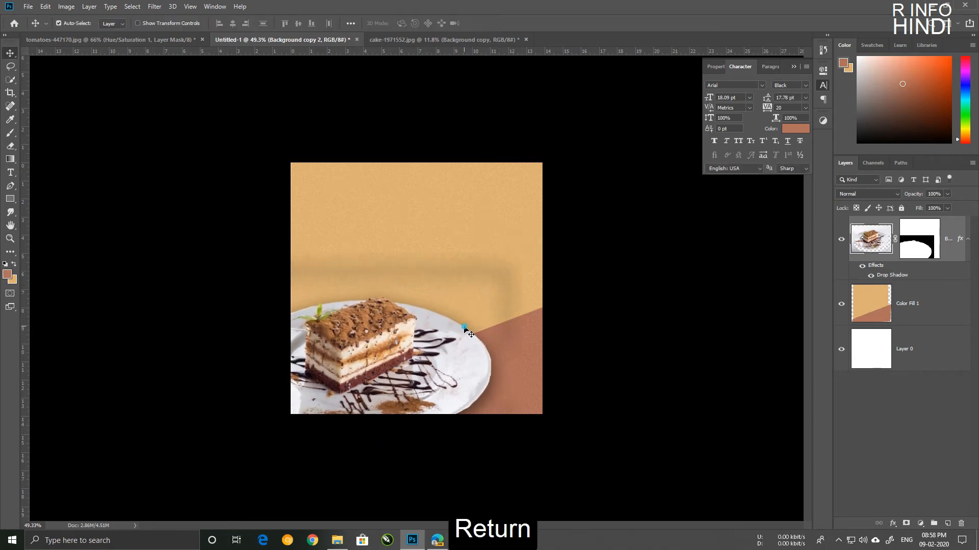
Copy the "SOMETIME YOU JUST NEED CAKE" text from tomatoes-447170.jpg into the upper middle of the Untitled-1 design.
alt+scroll(467, 364, up, 5)
alt+scroll(468, 392, down, 3)
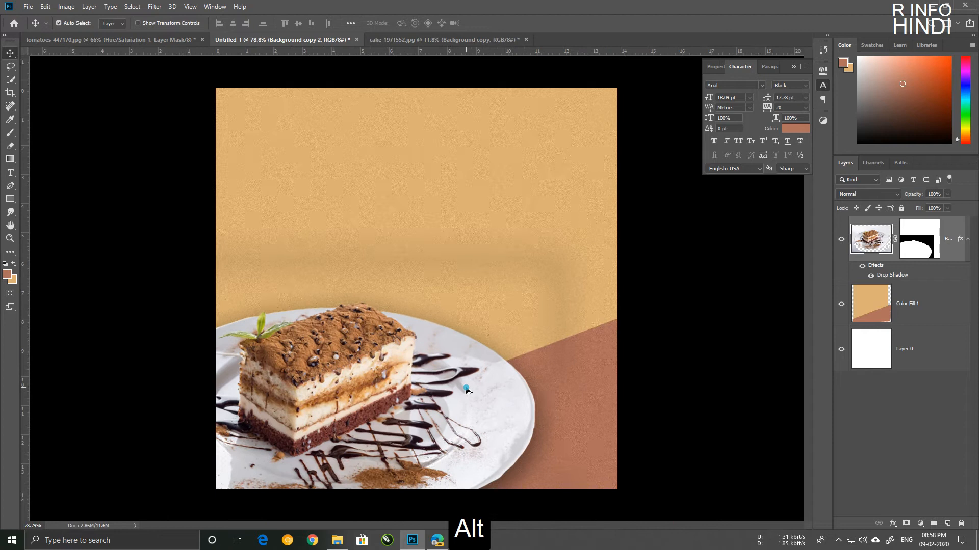
alt+scroll(391, 190, up, 2)
drag(389, 183, 378, 241)
alt+scroll(379, 320, up, 2)
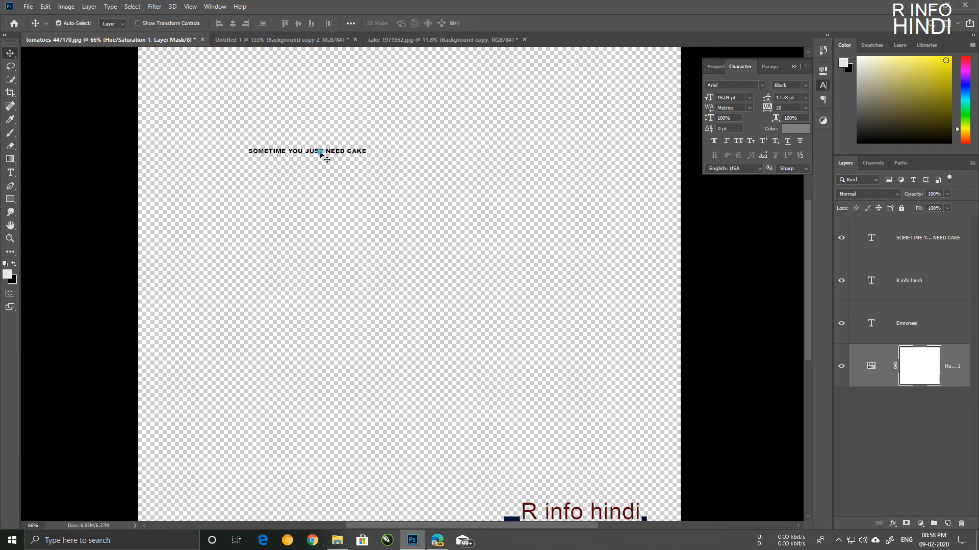
drag(320, 153, 396, 41)
drag(290, 39, 406, 238)
key(alt)
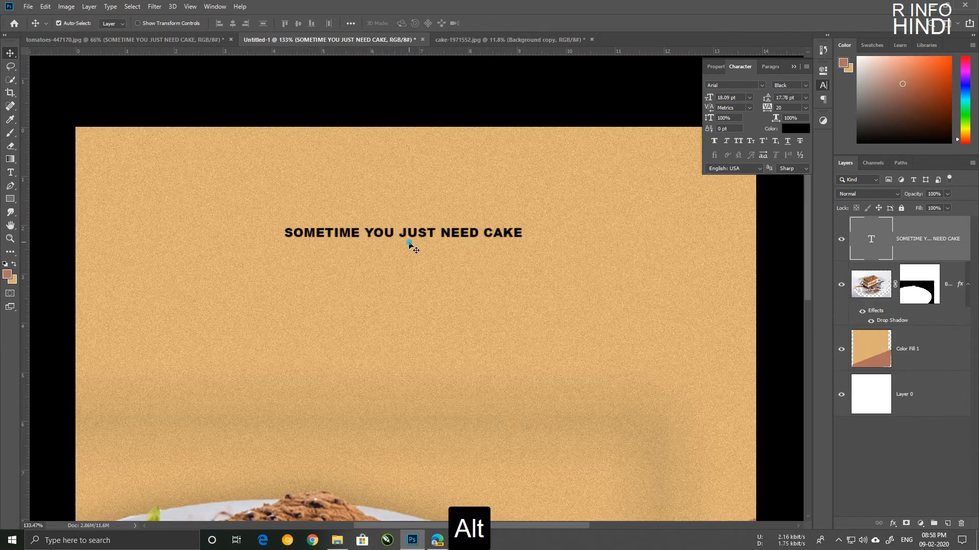
Erase the leftover rectangular shadow above and to the right of the plate on the cake layer.
scroll(409, 244, down, 3)
click(453, 270)
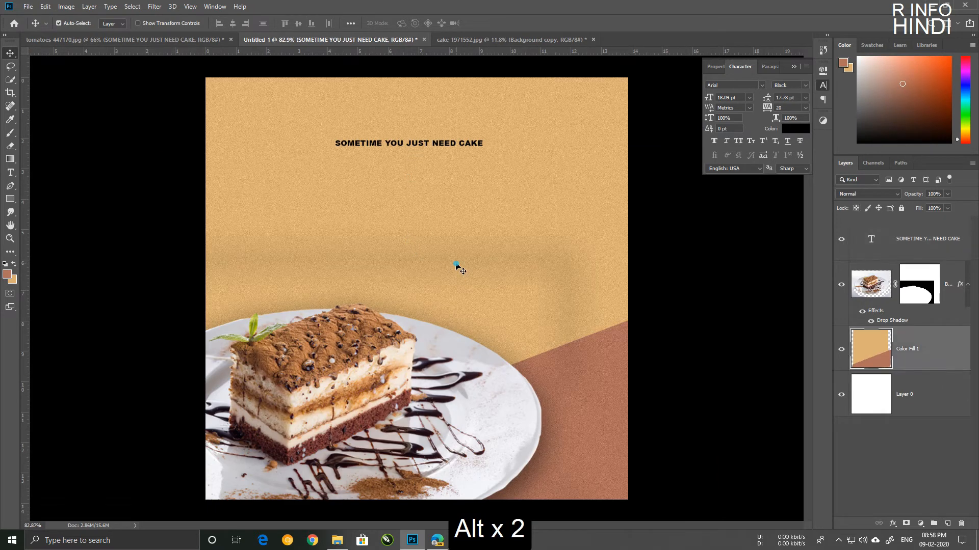
click(10, 145)
click(956, 280)
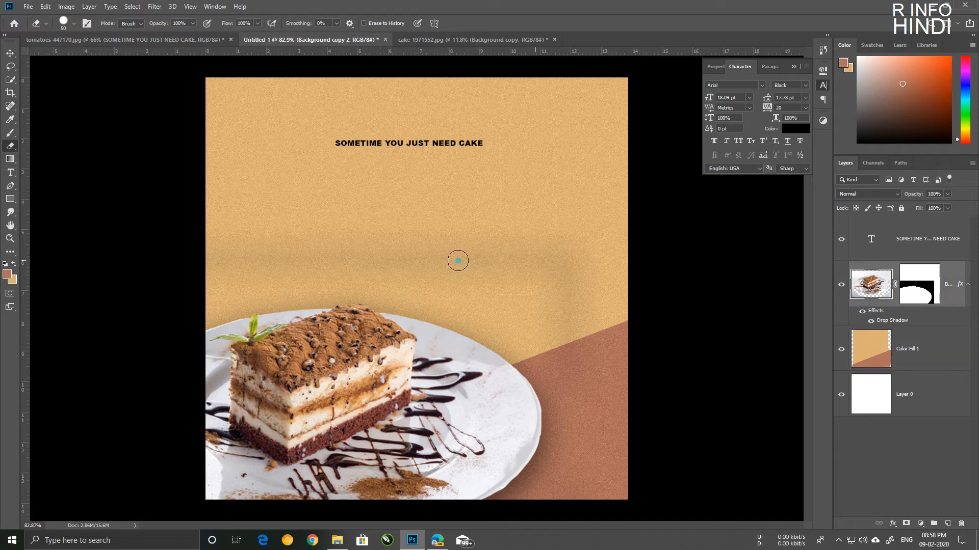
mouse_move(197, 241)
mouse_down()
mouse_move(426, 255)
mouse_move(601, 247)
mouse_up()
drag(580, 411, 572, 510)
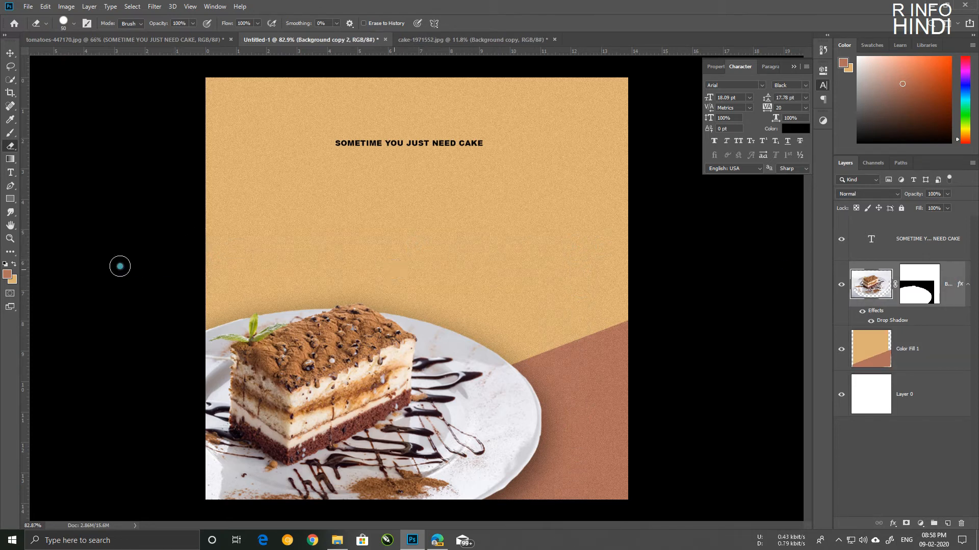
click(10, 52)
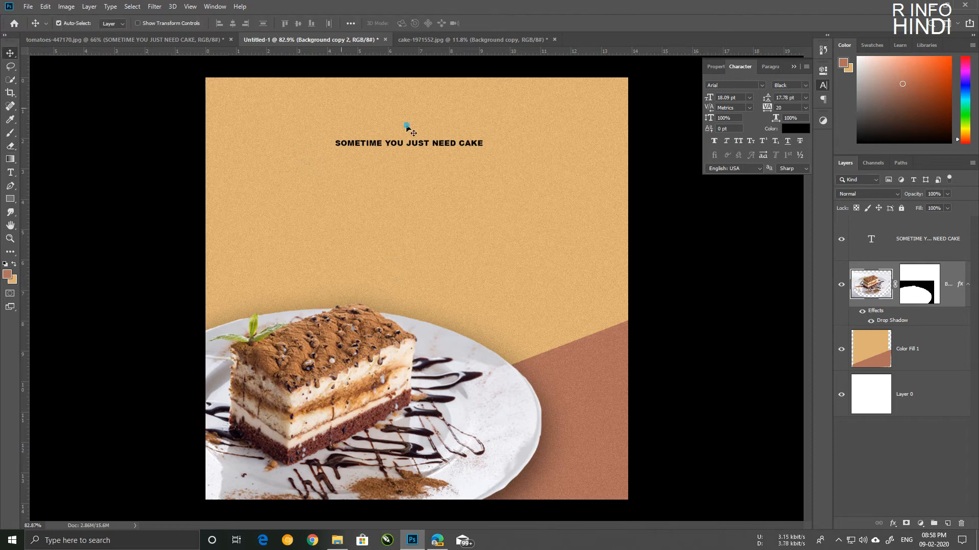
Change the font of the "SOMETIME YOU JUST NEED CAKE" text to Zhi Mang Xing Regular.
click(455, 147)
text(zhi)
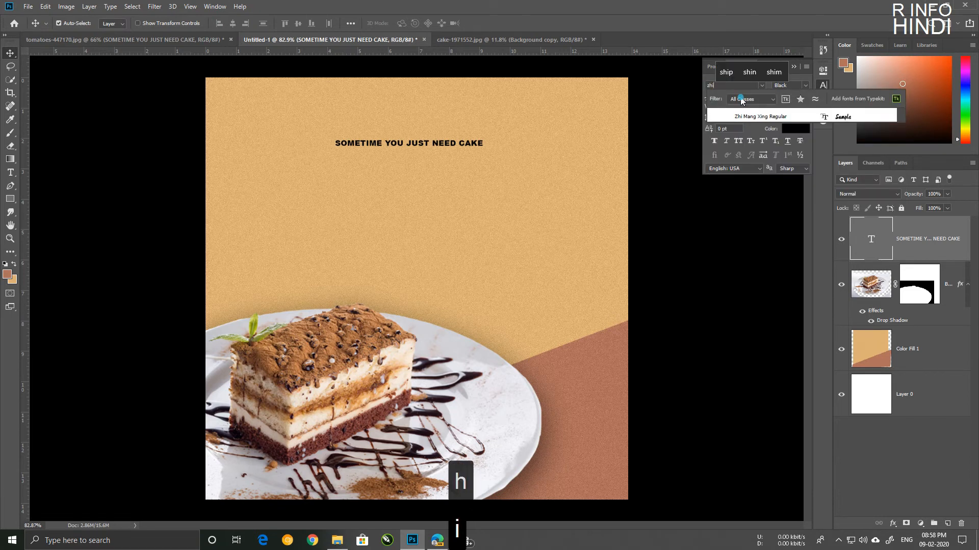
key(Down)
key(Return)
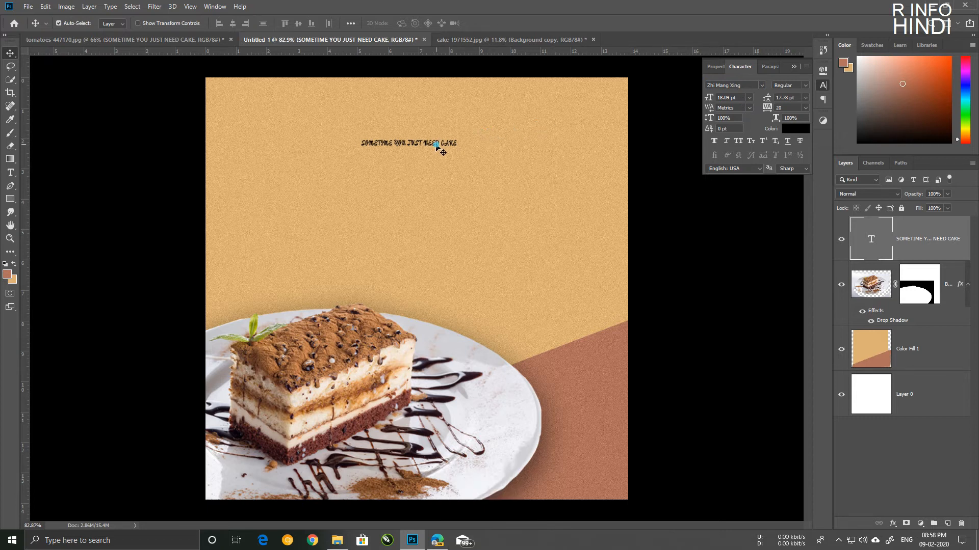
Try small caps on the "SOMETIME YOU JUST NEED CAKE" headline and retype its first letter as "S".
double_click(456, 146)
scroll(433, 146, up, 2)
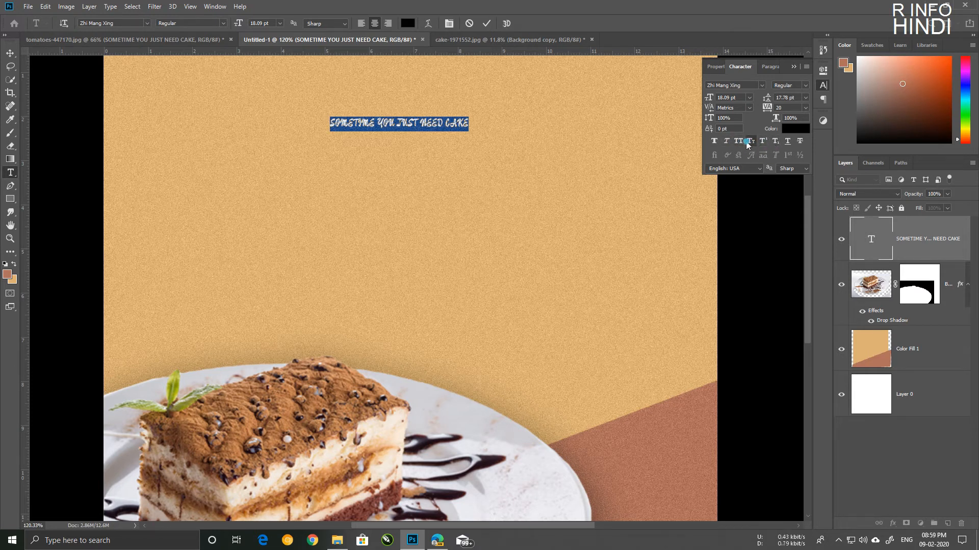
scroll(425, 120, up, 2)
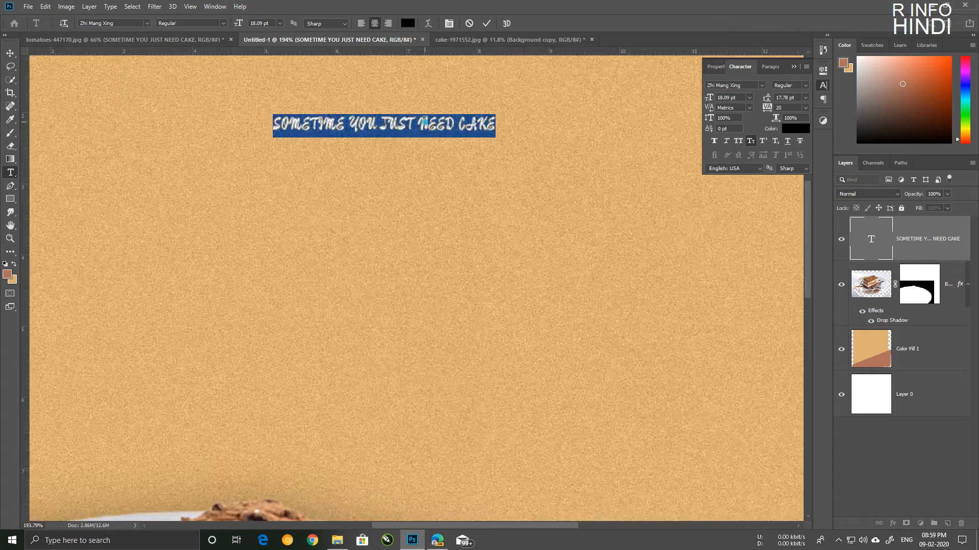
key(alt)
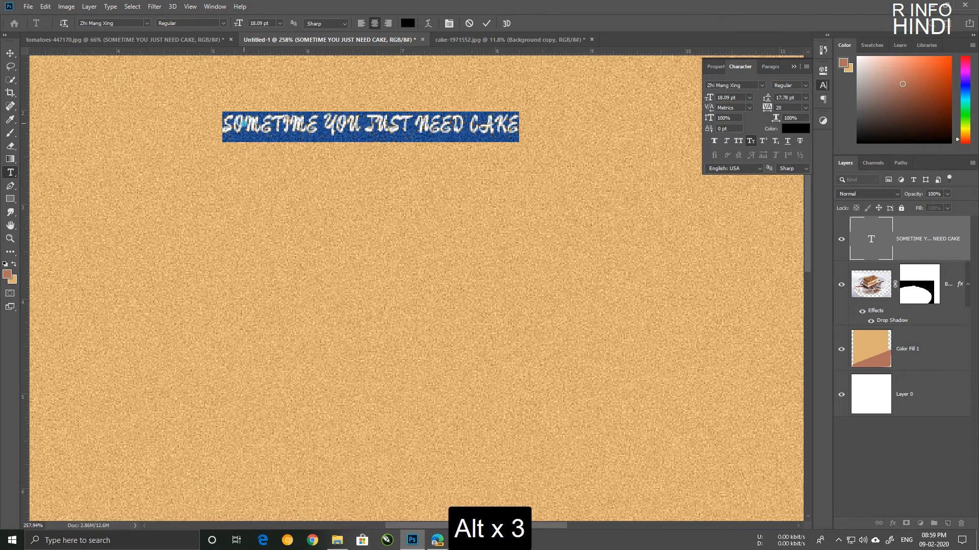
click(237, 123)
key(BackSpace)
text(==)
key(BackSpace)
key(BackSpace)
text(S)
key(BackSpace)
text(s)
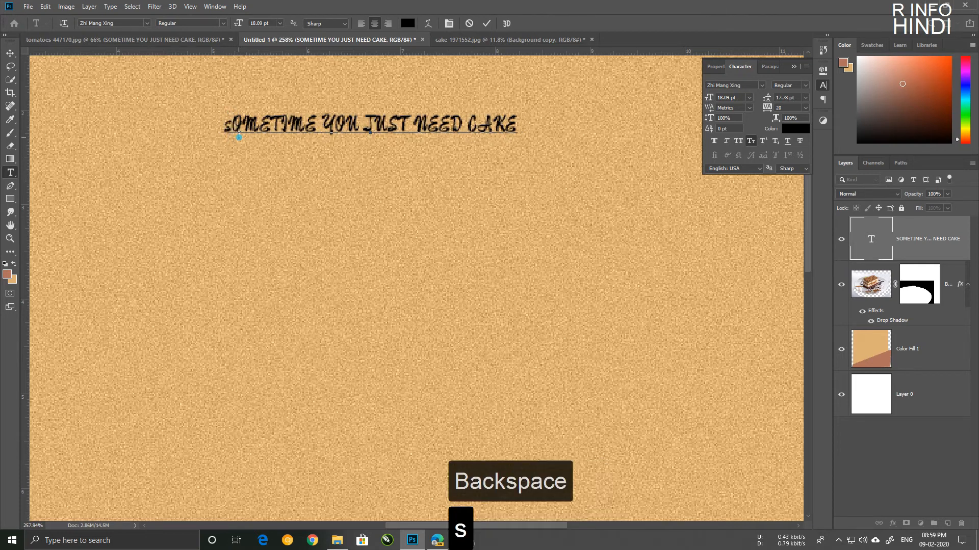
key(BackSpace)
text(S)
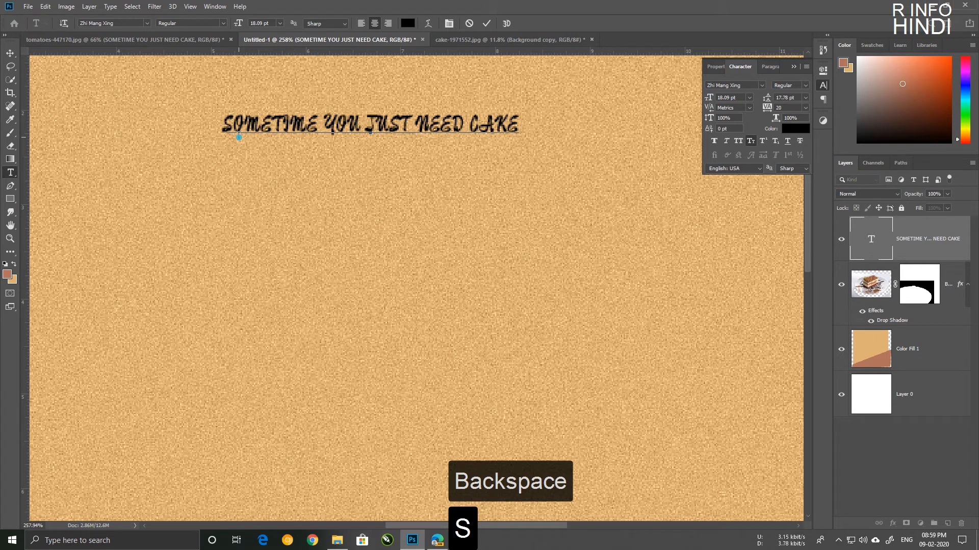
Enlarge the headline to about 63 pt and position it across the upper part of the canvas.
key(ctrl+a)
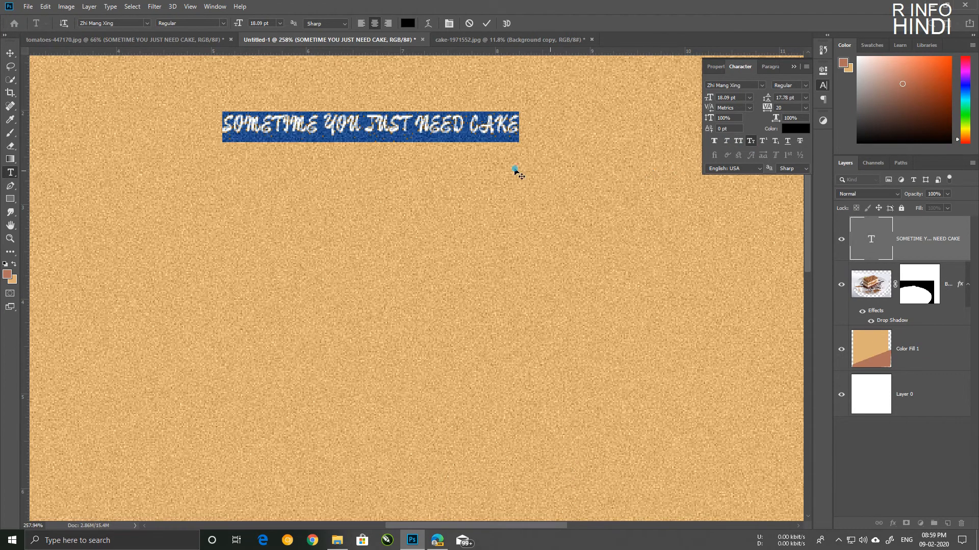
alt+scroll(444, 169, down, 3)
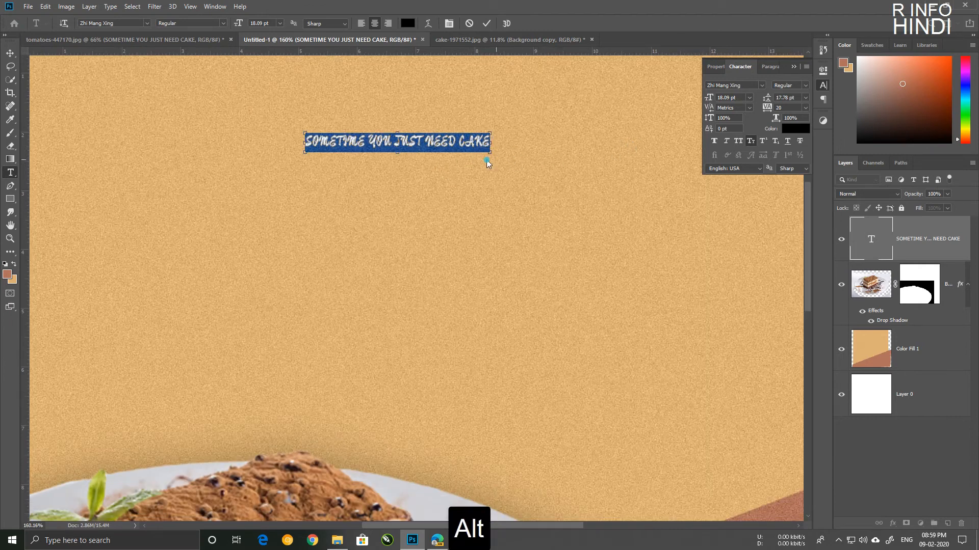
drag(489, 159, 757, 268)
click(10, 53)
alt+scroll(474, 234, down, 2)
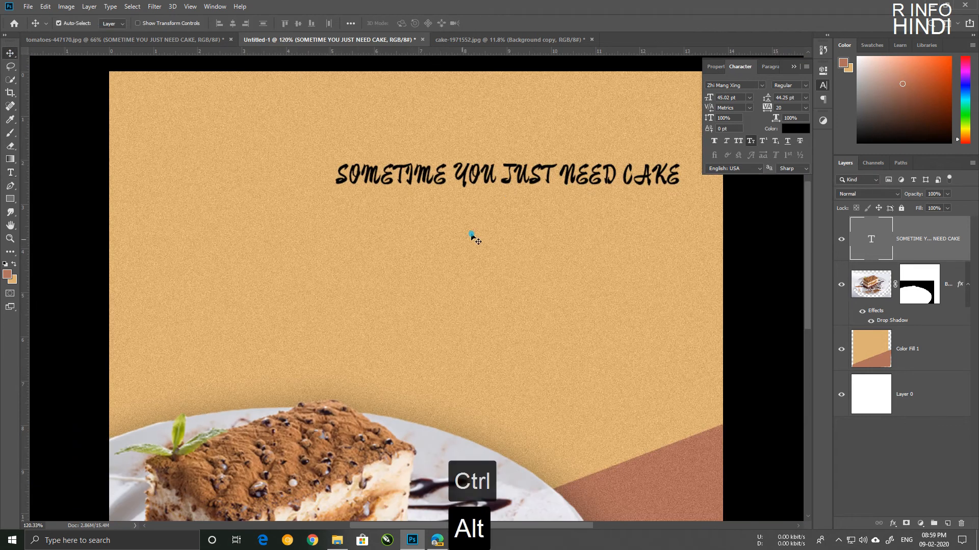
drag(499, 176, 382, 168)
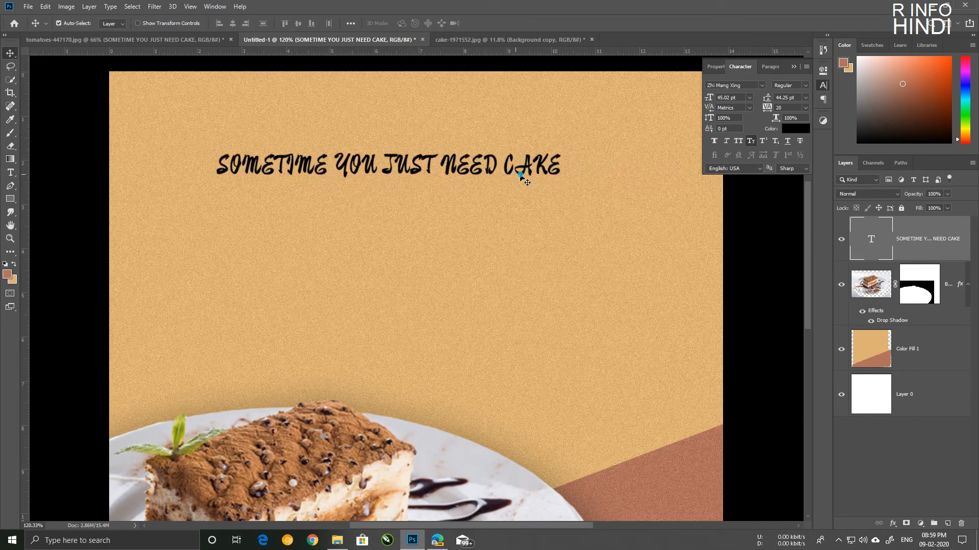
key(ctrl+t)
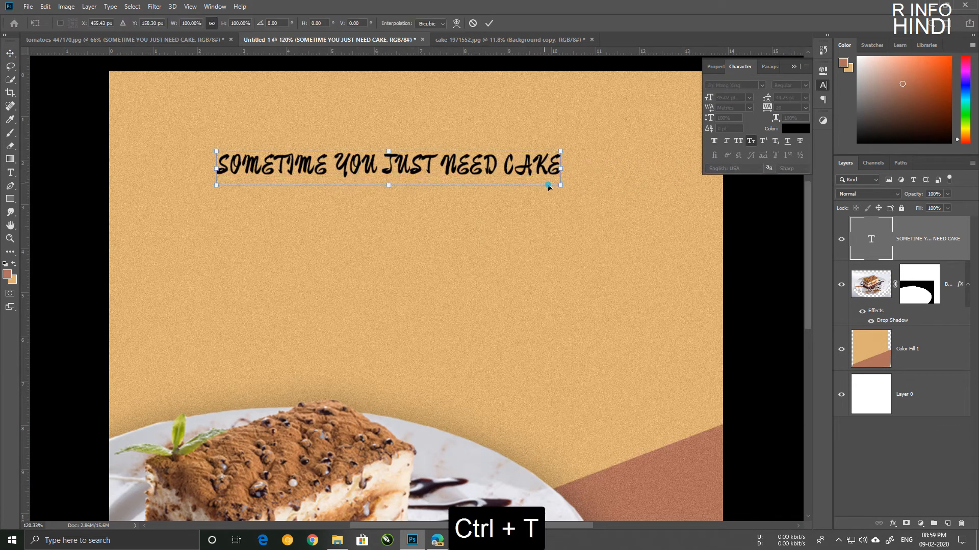
drag(566, 192, 704, 206)
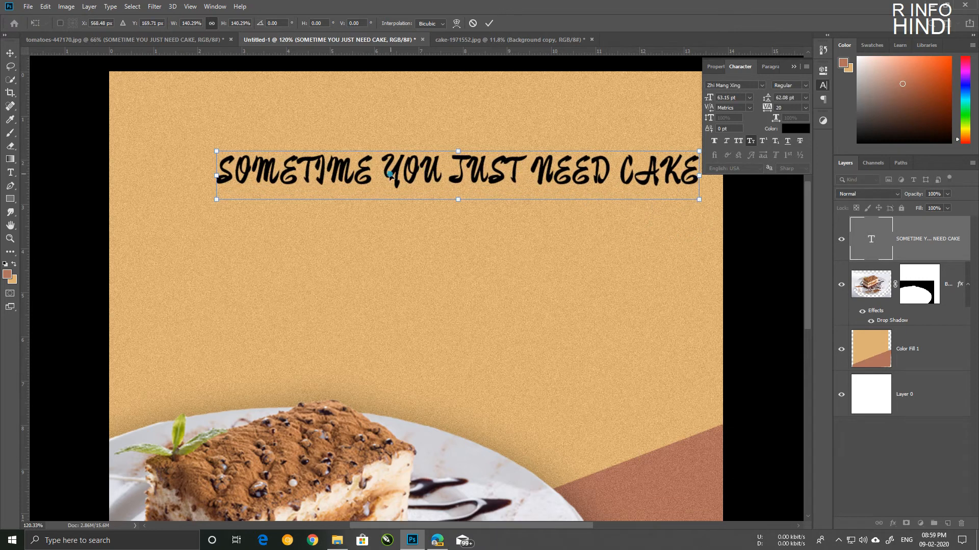
key(Return)
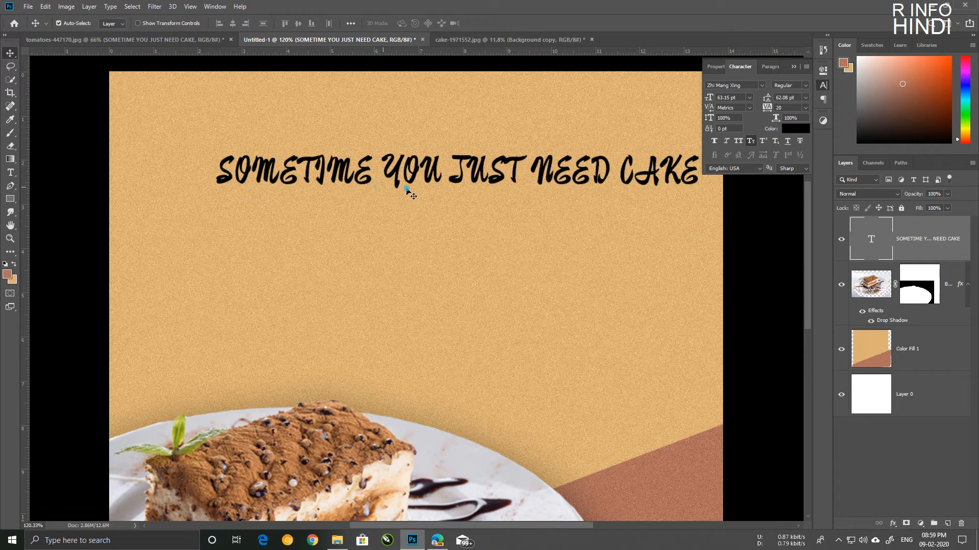
Turn off small caps for the whole headline text.
click(803, 88)
click(674, 156)
double_click(427, 176)
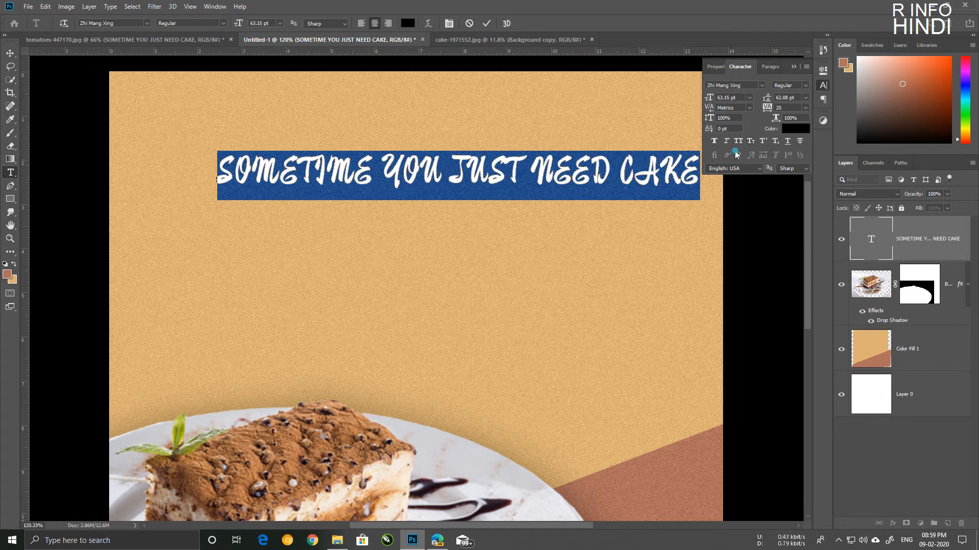
click(751, 143)
click(536, 179)
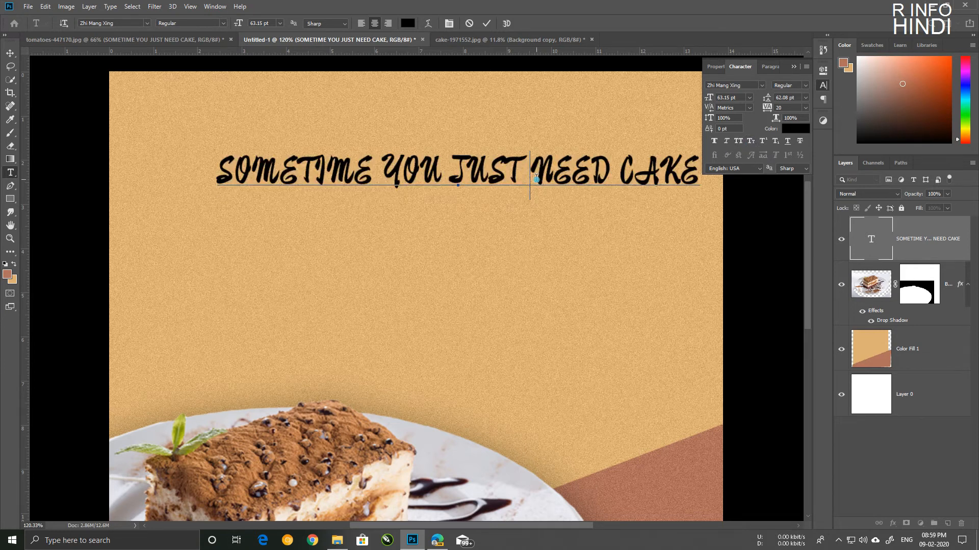
Retype the headline's first word with lowercase letters after the S, as "Sometime".
drag(238, 168, 376, 171)
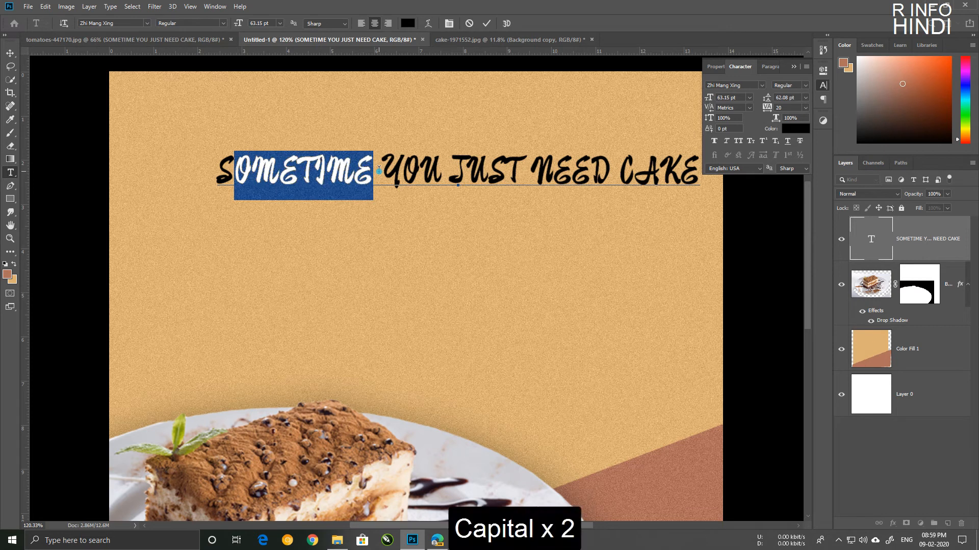
text(ometine)
key(BackSpace)
key(BackSpace)
text(me)
Change the headline's second word to "You", keeping only the first letter capitalized.
key(Right)
key(Right)
key(Right)
key(Right)
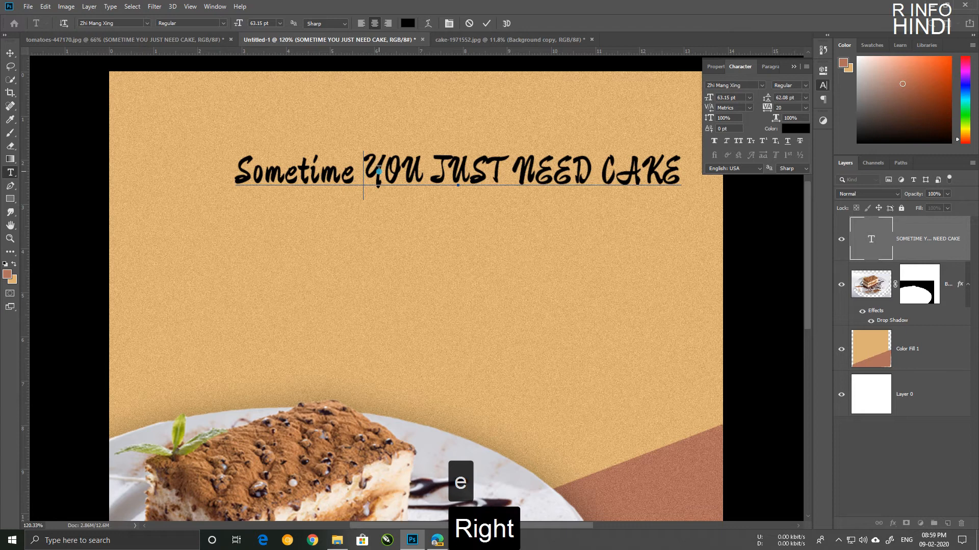
key(BackSpace)
key(BackSpace)
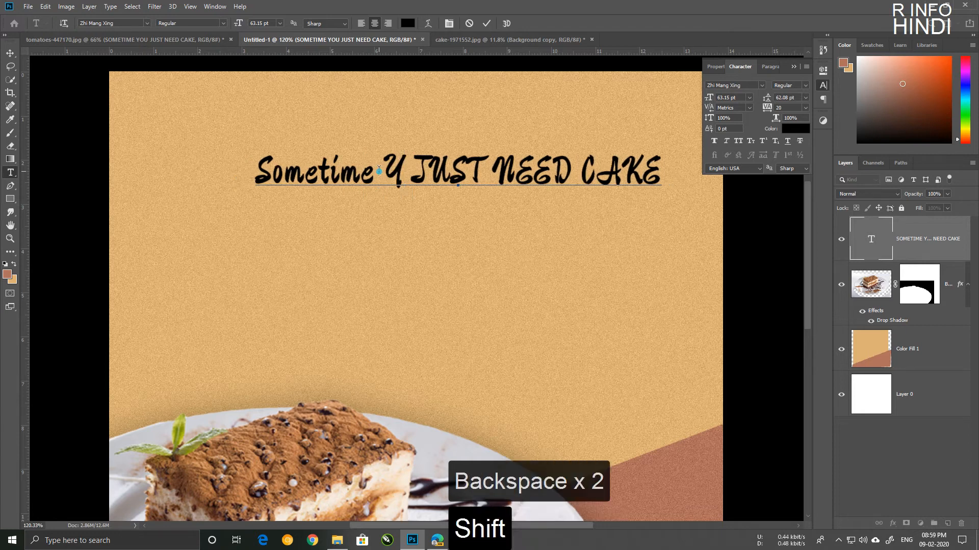
text(ou)
Change the headline's third word to "Just" with lowercase letters after the J.
key(Right)
key(Right)
key(Right)
key(Right)
key(Right)
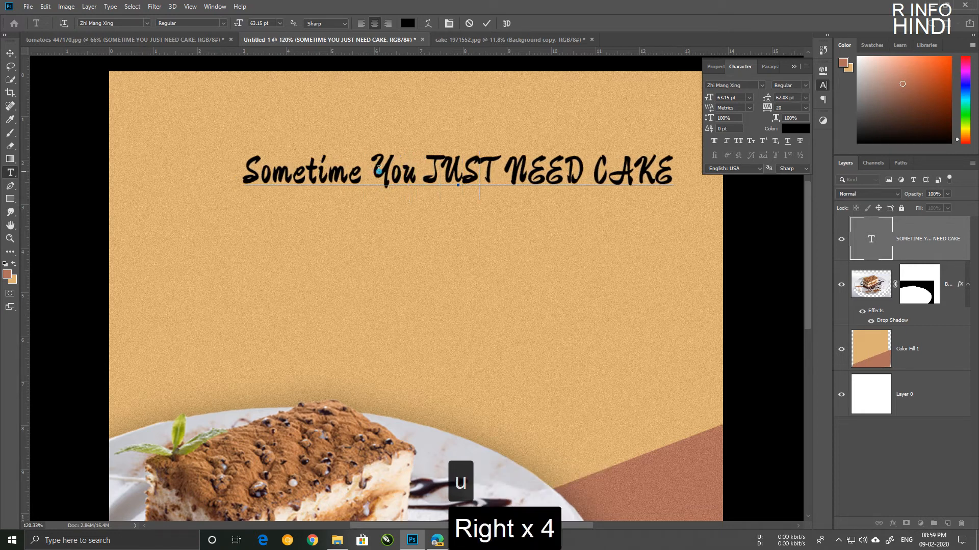
key(BackSpace)
key(BackSpace)
key(BackSpace)
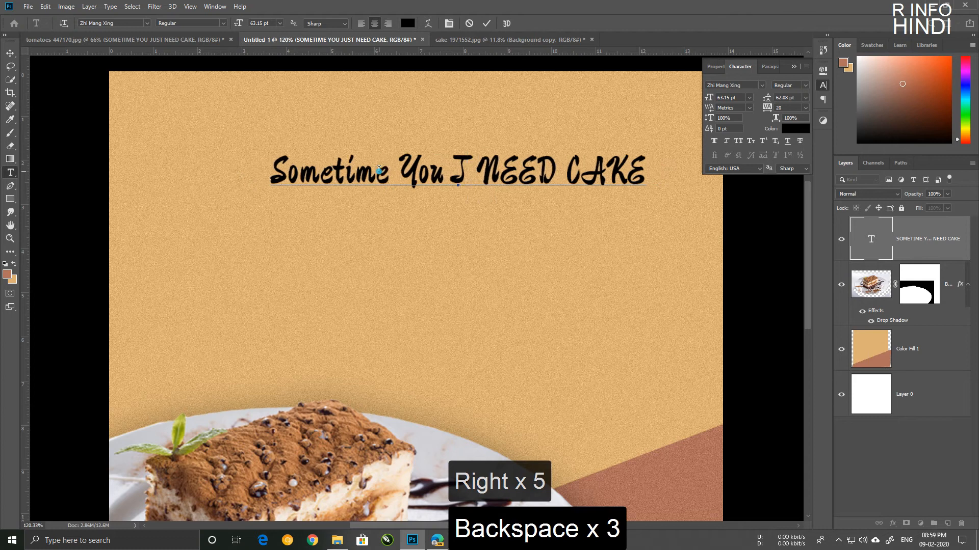
text(ust)
Change the headline's fourth word to "Need" with lowercase letters after the N.
key(Right)
key(Right)
key(Right)
key(Right)
key(Right)
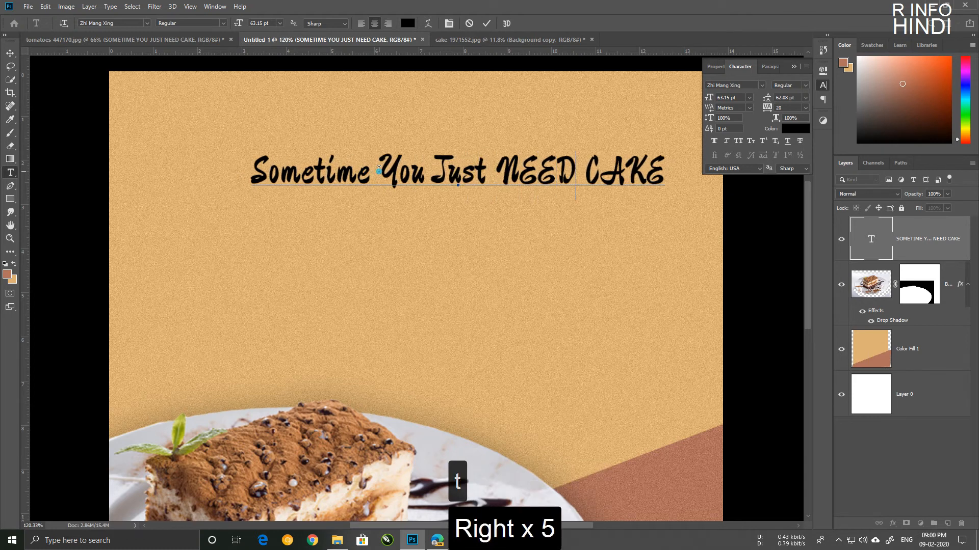
key(BackSpace)
key(BackSpace)
key(BackSpace)
text(n)
key(BackSpace)
text(eed)
Change the headline's last word to "Cake" and commit the text edit.
key(Right)
key(Right)
key(Right)
key(Right)
key(Right)
key(Right)
key(Right)
key(Right)
key(Right)
key(Right)
key(Right)
key(Right)
key(Right)
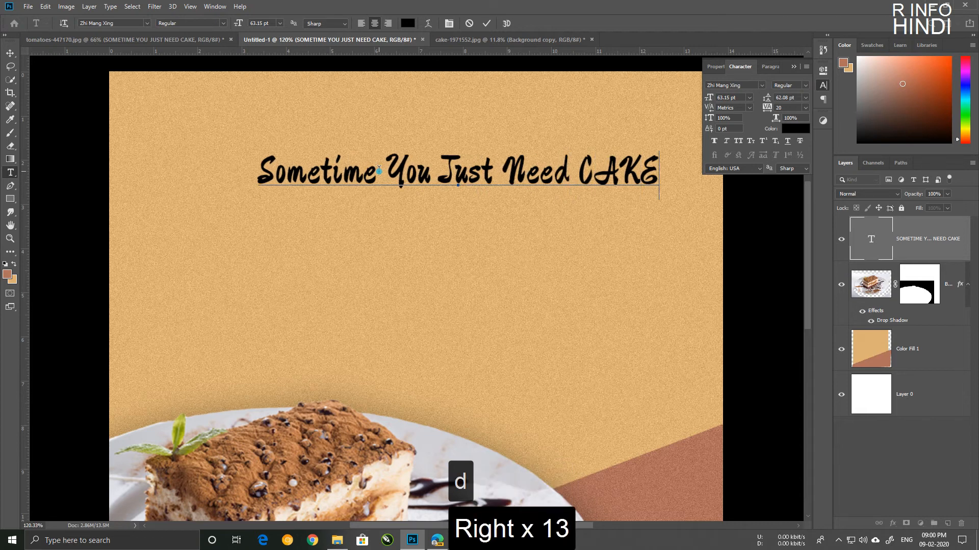
key(BackSpace)
key(BackSpace)
key(BackSpace)
text(ca)
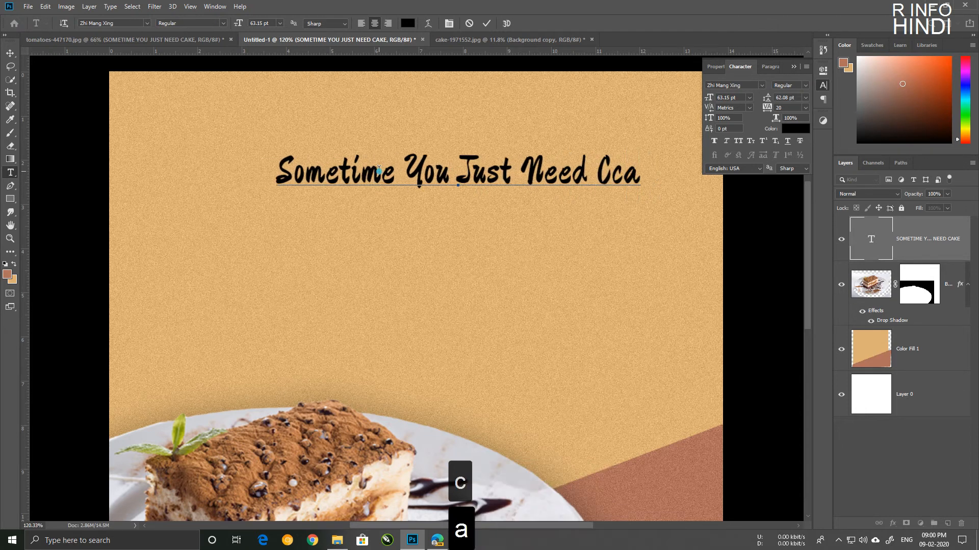
key(Insert)
key(Insert)
key(Insert)
key(BackSpace)
key(BackSpace)
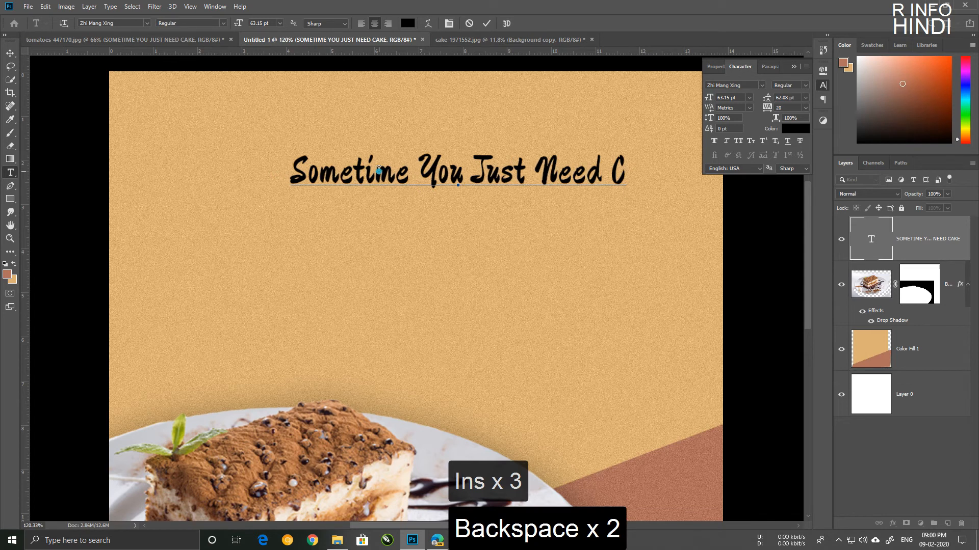
text(ake)
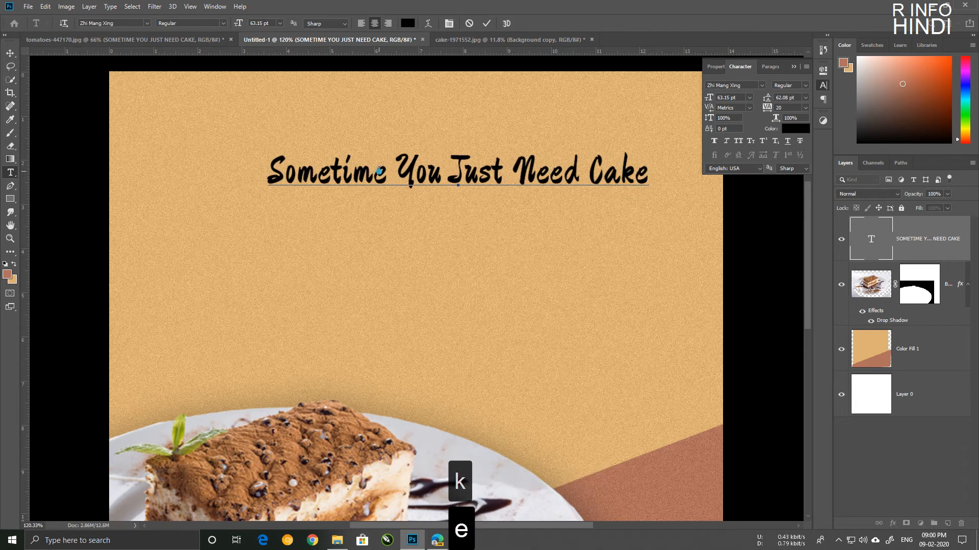
key(ctrl+Return)
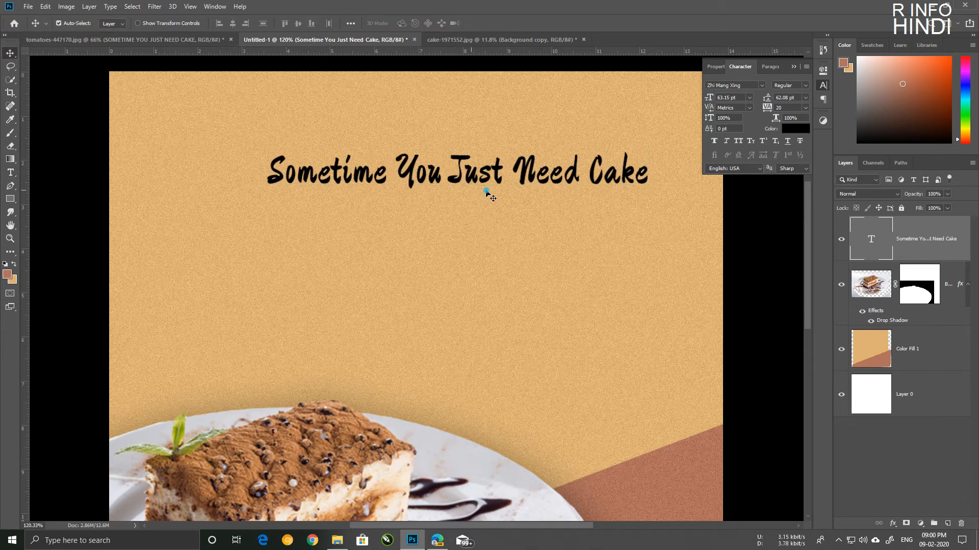
Break the headline into three lines: "Sometime", "You Just" and "Need Cake".
triple_click(409, 173)
click(408, 173)
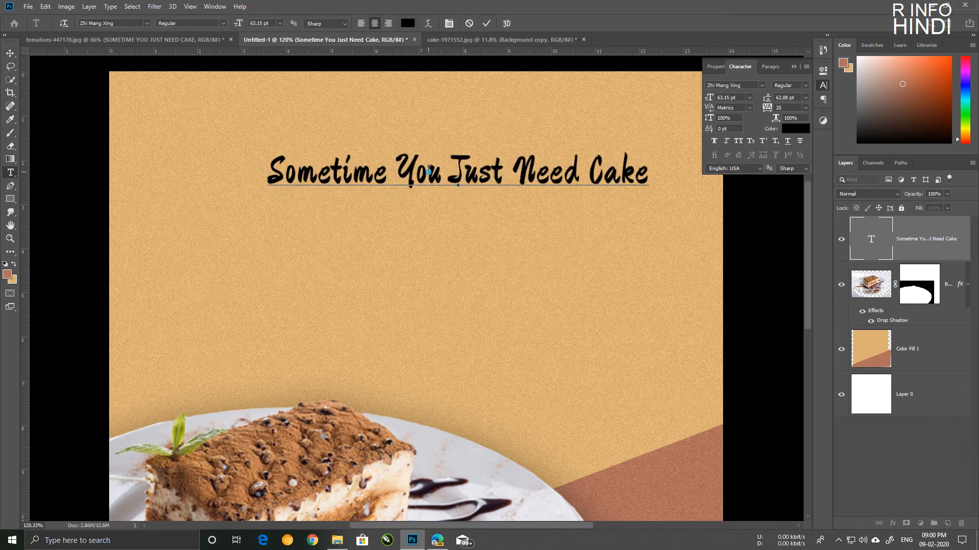
key(Return)
key(Right)
key(Right)
key(Right)
key(Right)
key(Right)
key(Right)
key(Right)
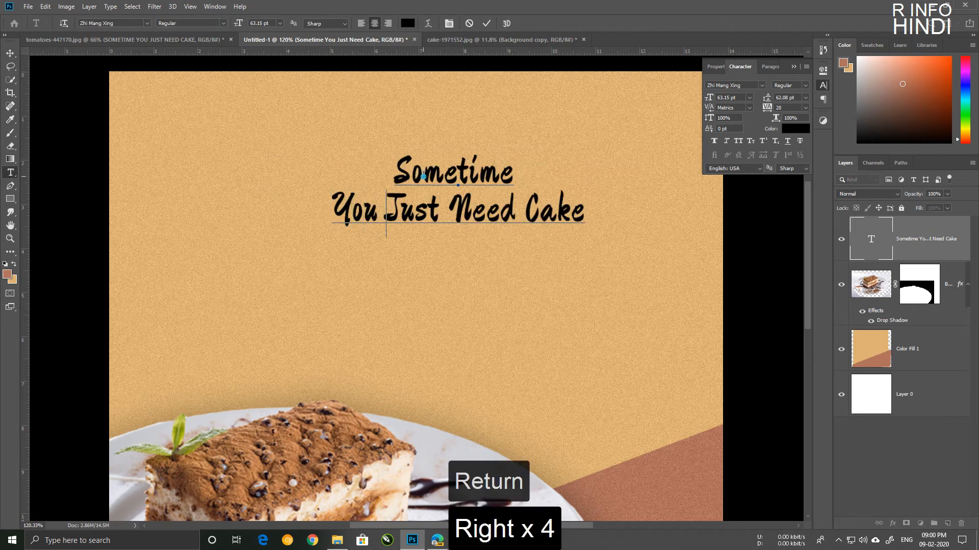
key(Right)
key(Return)
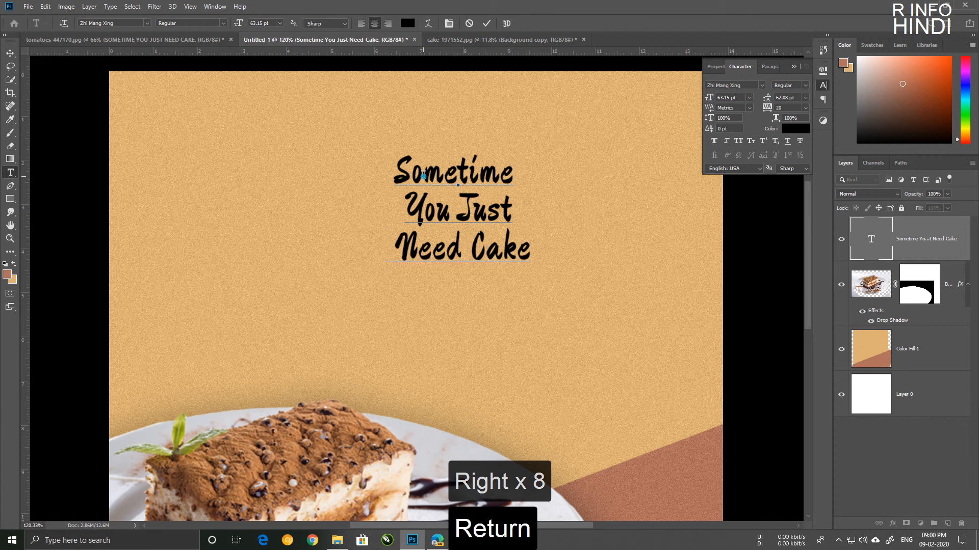
Enlarge the three-line headline to about 98 pt and move it toward the canvas's upper-left area.
key(ctrl+a)
drag(531, 152, 581, 81)
click(10, 51)
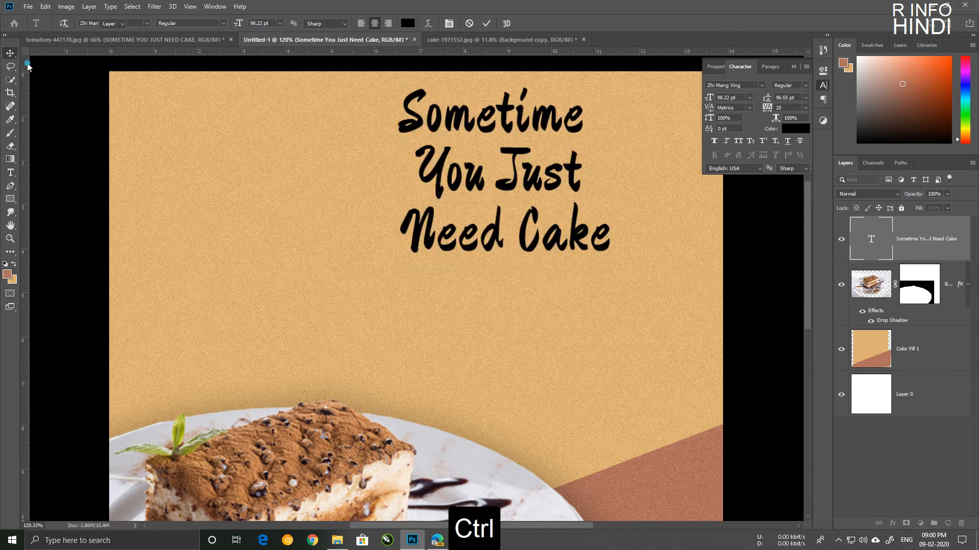
drag(433, 172, 282, 197)
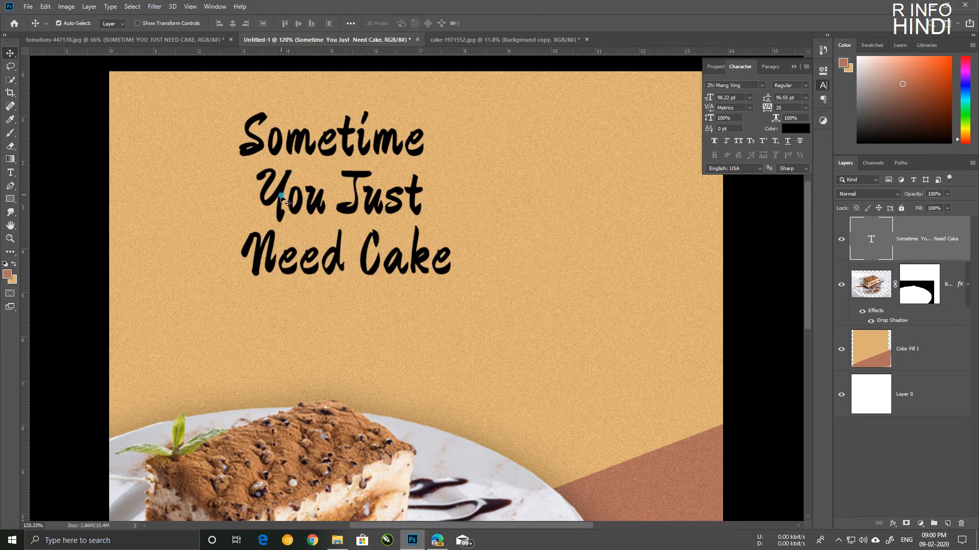
Left-align the headline and delete the extra space before "Need" on the third line.
double_click(370, 259)
click(363, 25)
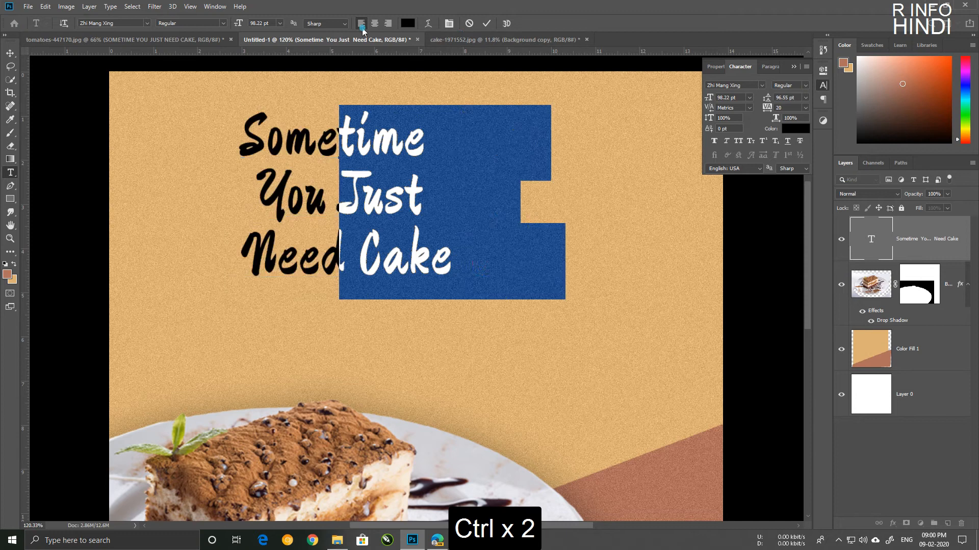
drag(359, 242, 318, 239)
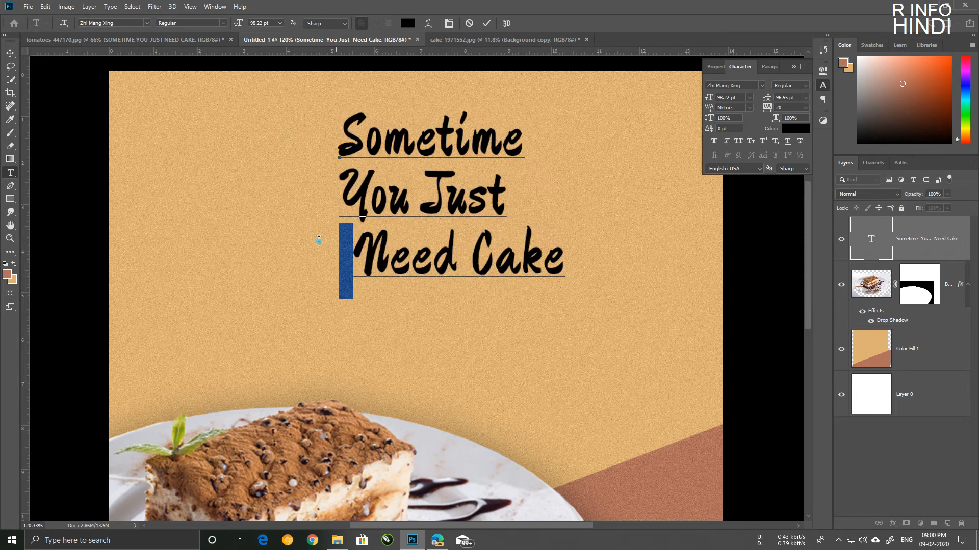
key(BackSpace)
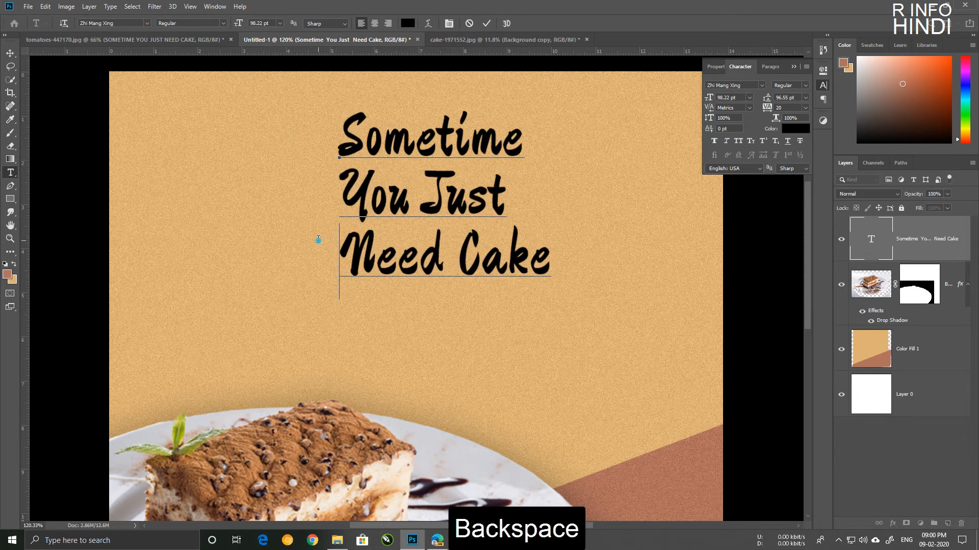
Move the three-line headline toward the canvas's upper-left area and join "You Just" onto the "Sometime" line.
click(9, 54)
drag(451, 156, 282, 149)
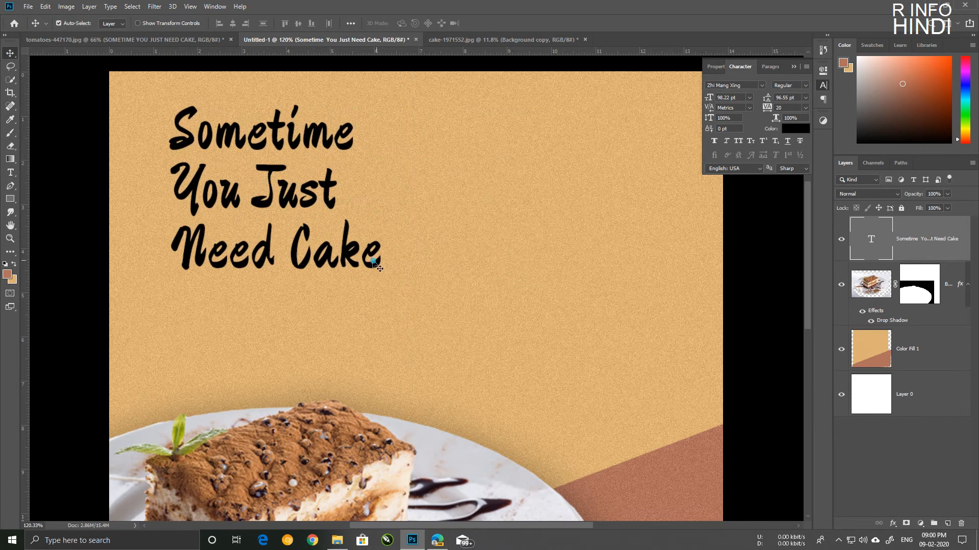
double_click(179, 183)
click(180, 180)
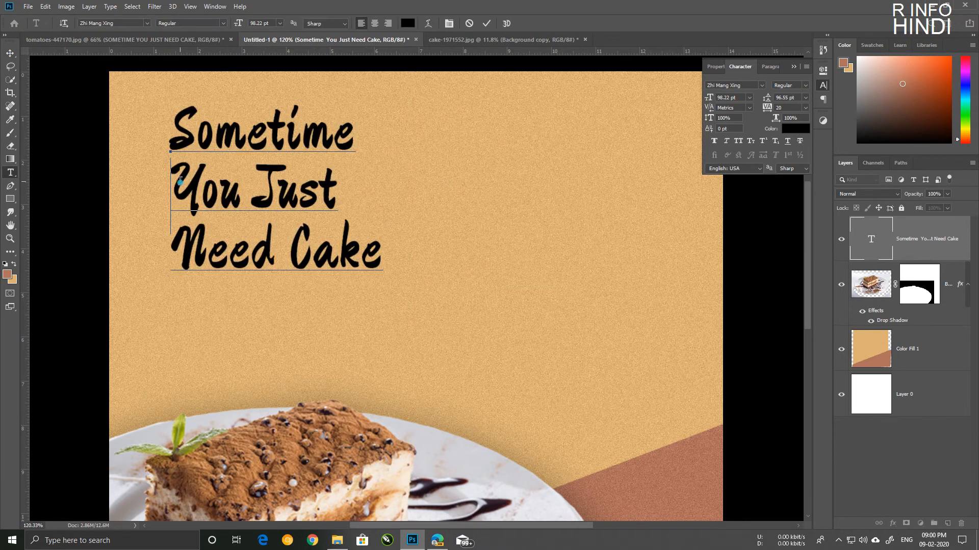
key(BackSpace)
key(BackSpace)
Insert a line break after "You" in the headline so that "Just" starts a new line.
key(Down)
key(Left)
key(Right)
key(Right)
key(Right)
key(Up)
key(Up)
key(Right)
key(Right)
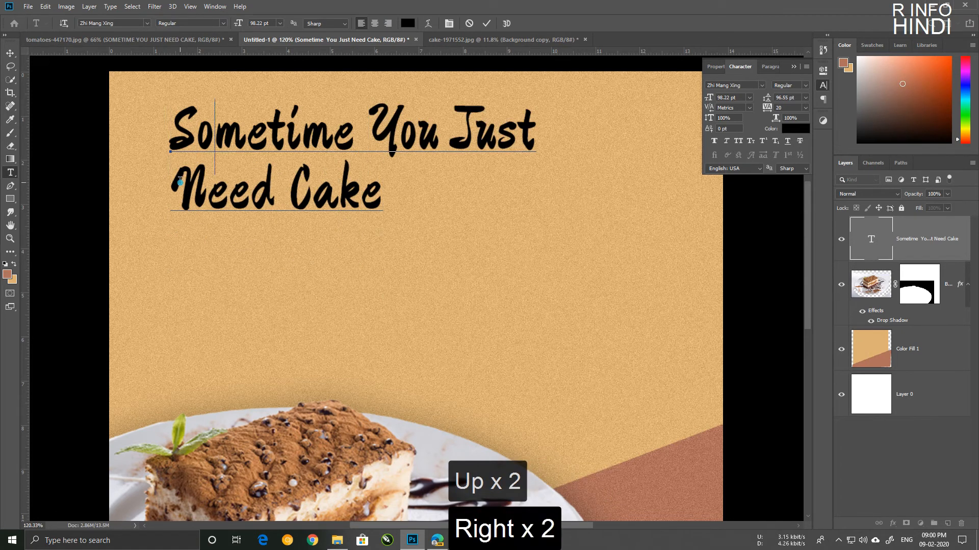
key(End)
key(Left)
key(Left)
key(Left)
key(Left)
key(Left)
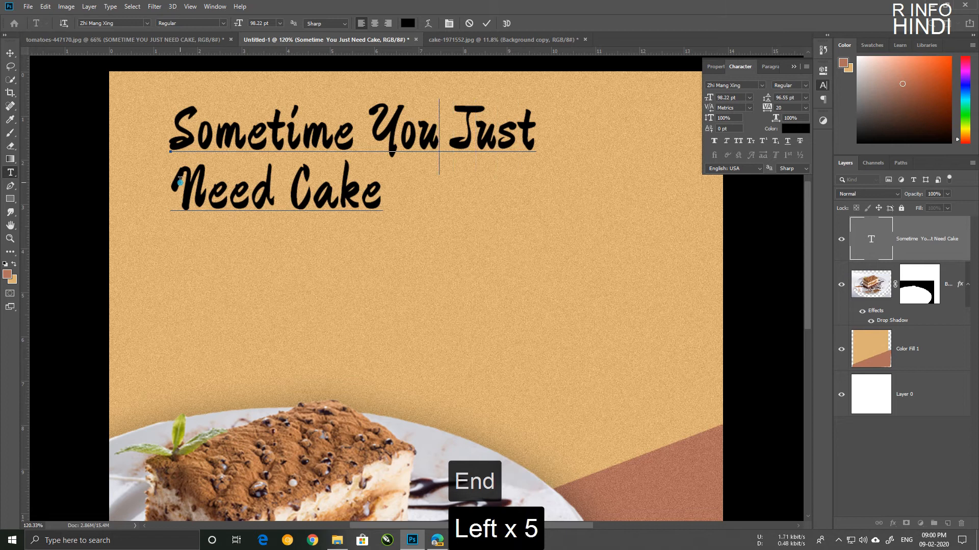
key(Return)
Join "Need Cake" onto the "Just" line and delete the extra space before "Just".
key(Down)
key(BackSpace)
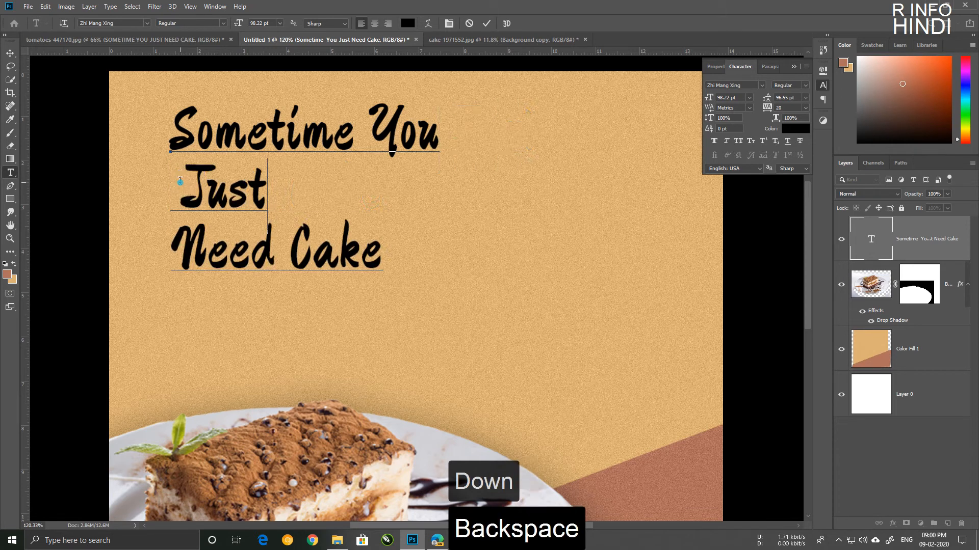
key(Left)
key(Right)
key(Left)
key(Left)
key(Left)
key(Left)
key(Left)
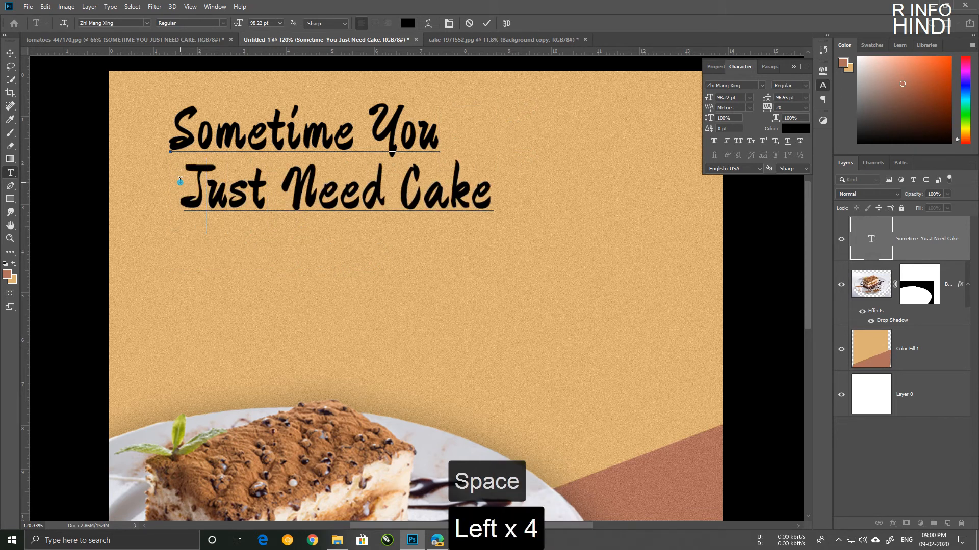
key(BackSpace)
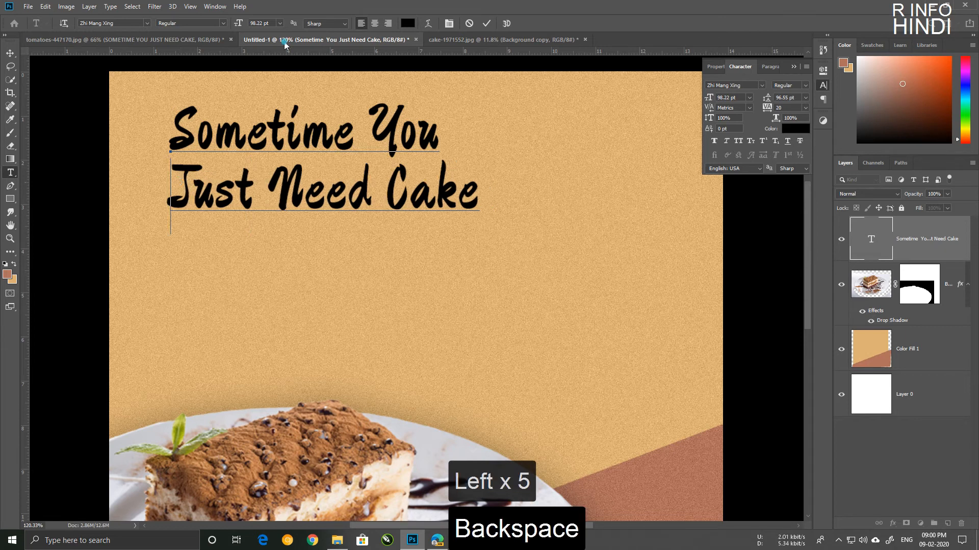
Move the two-line headline down and left, and enlarge it to about 120 pt.
key(ctrl)
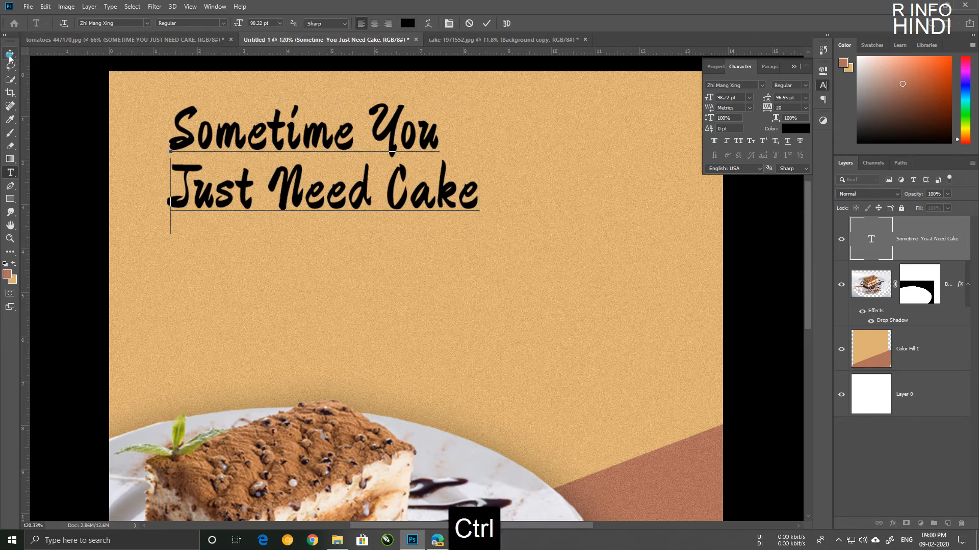
click(10, 55)
drag(322, 152, 299, 208)
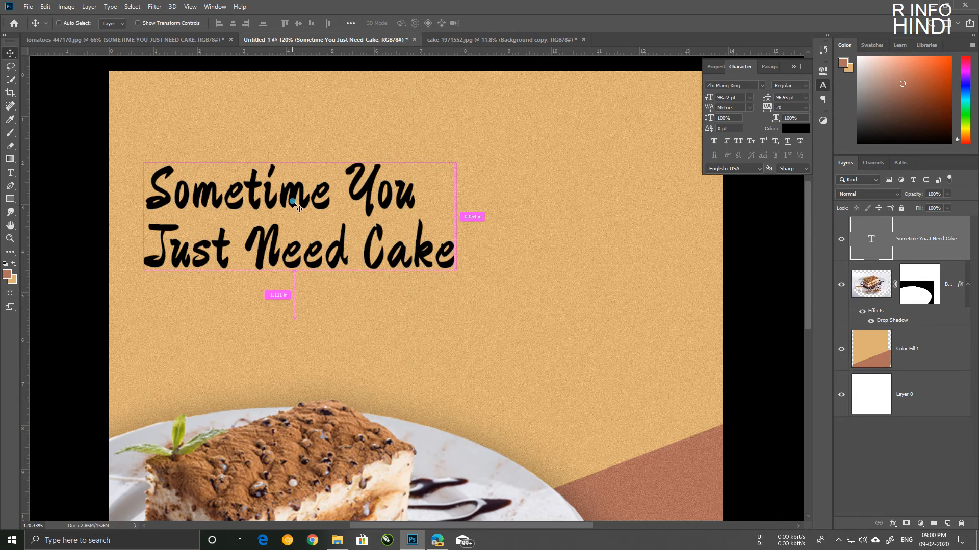
key(ctrl+t)
drag(459, 158, 580, 104)
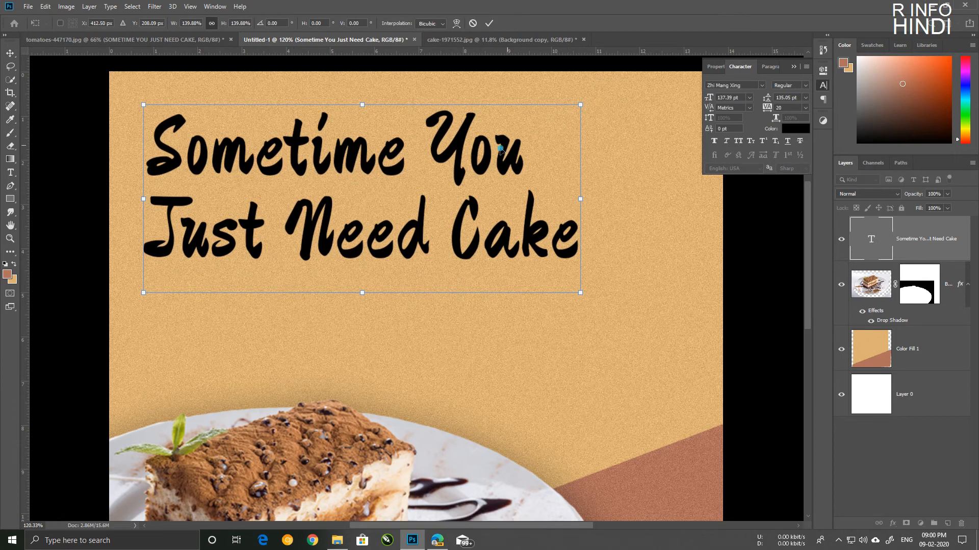
drag(462, 148, 465, 181)
drag(581, 138, 513, 192)
key(Return)
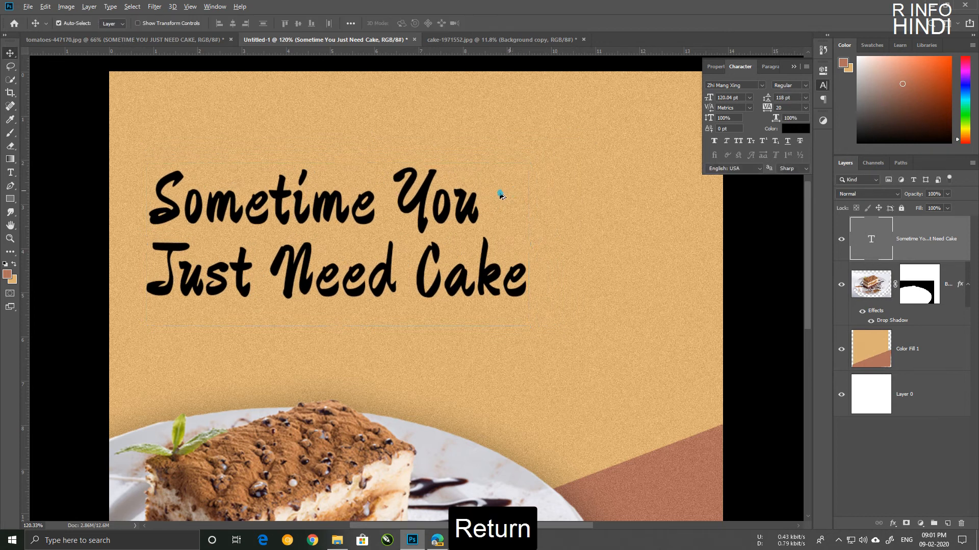
Nudge the headline slightly down and shift the cake cut-out left so its plate runs off the canvas edge.
scroll(501, 196, down, 4)
scroll(434, 278, up, 2)
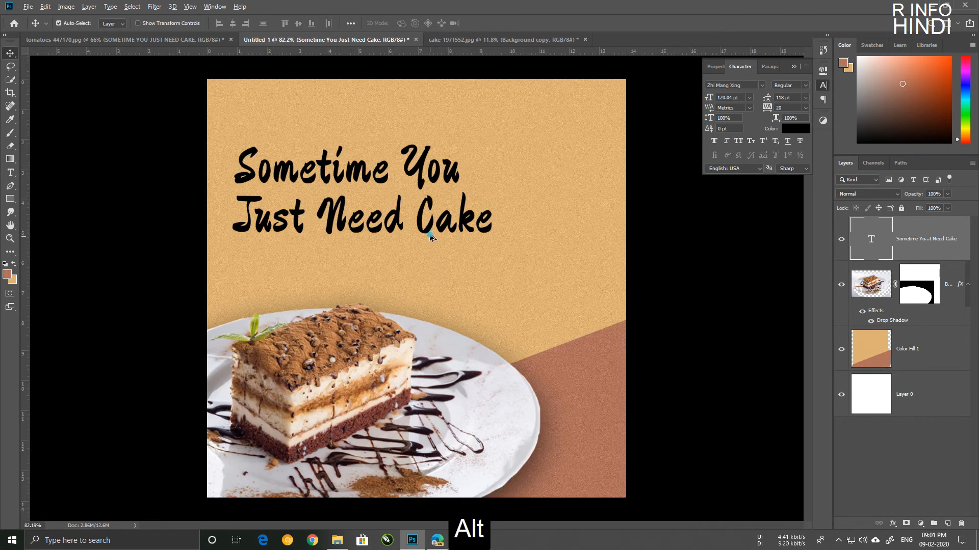
drag(426, 223, 426, 227)
drag(404, 395, 375, 395)
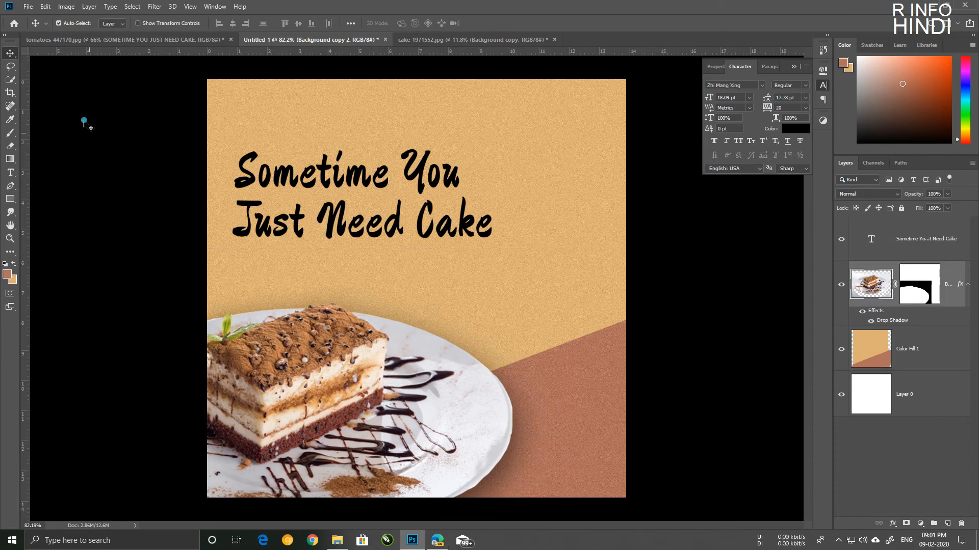
Copy the "R info hindi" and "Emroneel" text layers from tomatoes-447170.jpg into the cake design's upper-right corner.
click(117, 40)
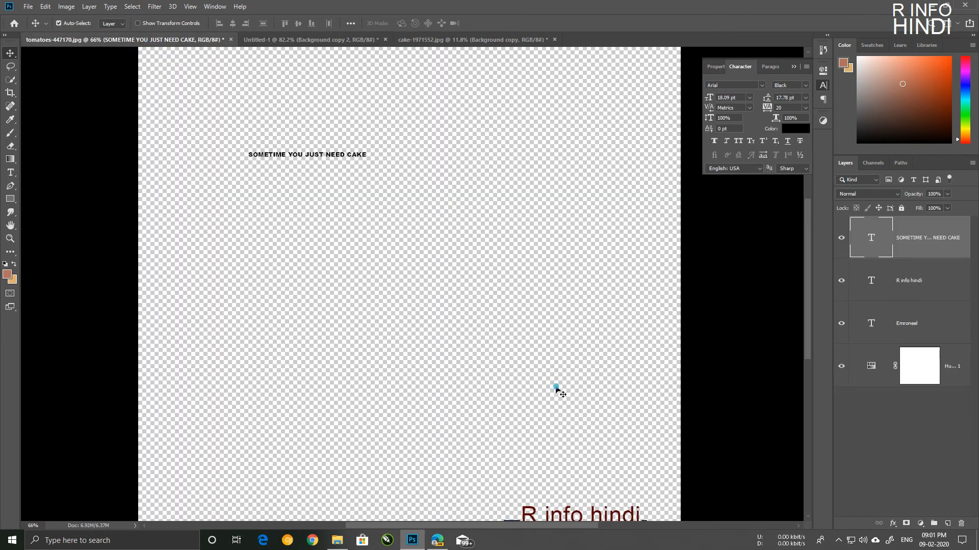
scroll(560, 392, down, 1)
click(900, 280)
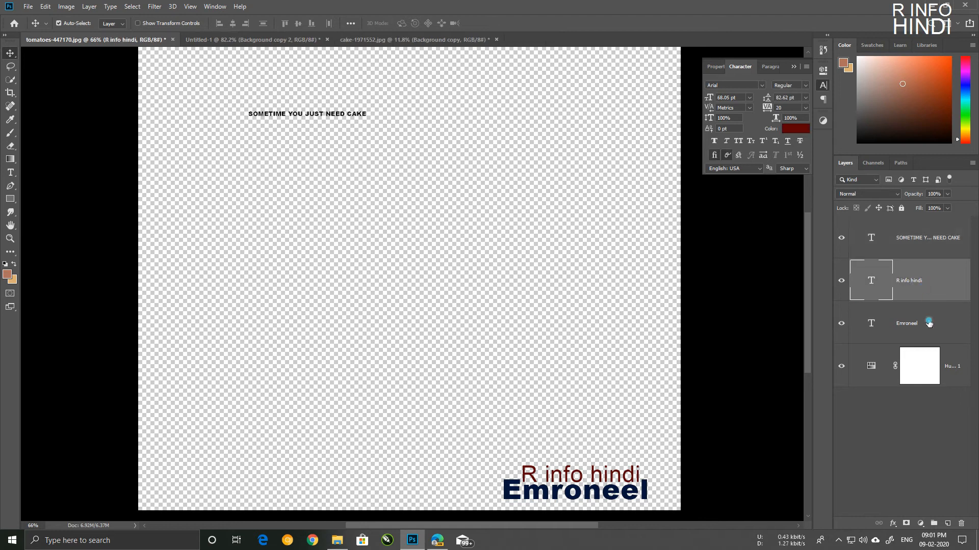
shift+click(928, 323)
drag(917, 288, 544, 132)
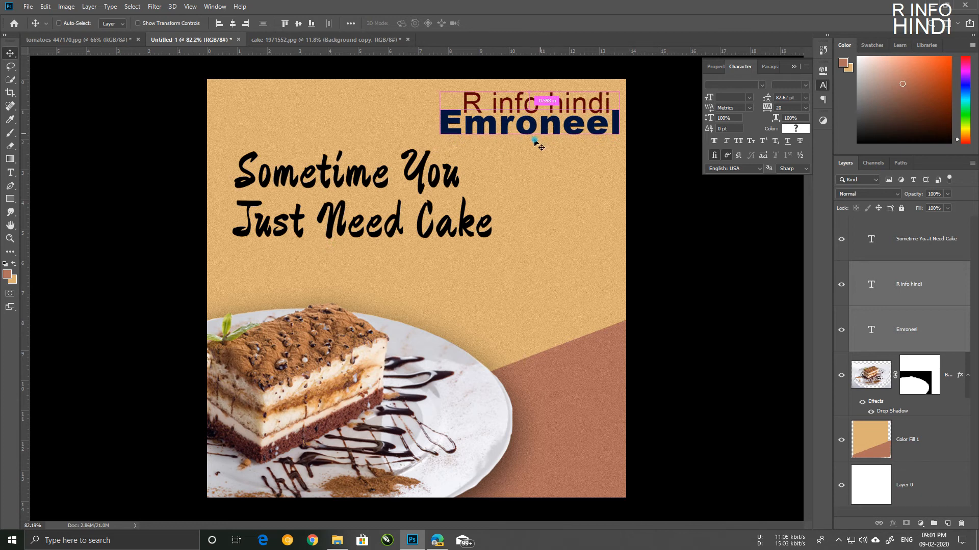
Scale the "R info hindi" and "Emroneel" text down to about 83% and deselect both layers.
key(ctrl+t)
drag(438, 134, 470, 130)
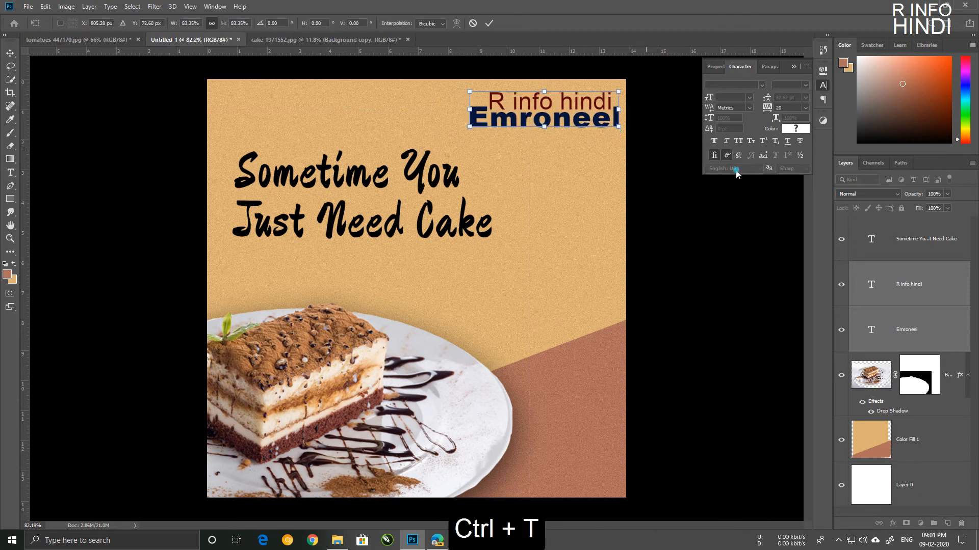
key(Return)
scroll(541, 89, up, 2)
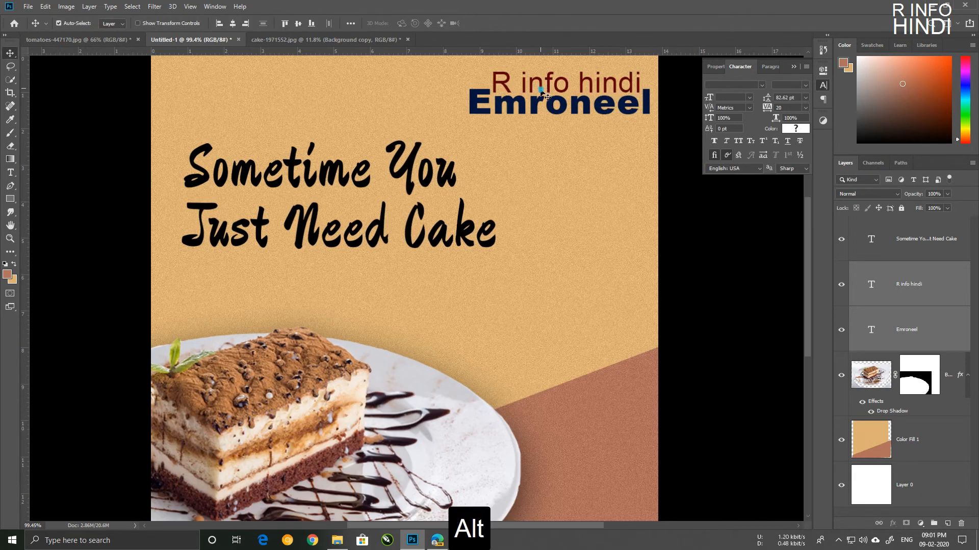
click(723, 230)
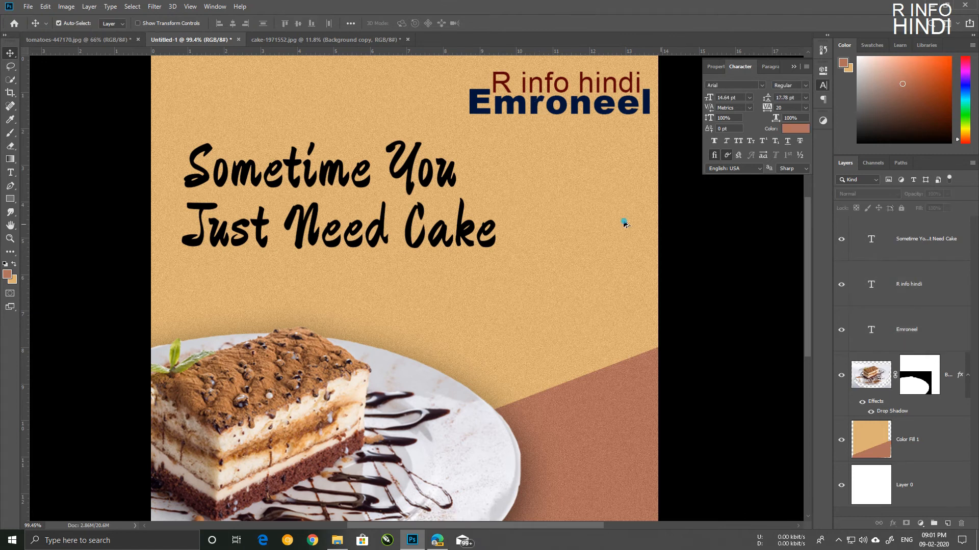
Move the headline right and slightly down, into the open area above the cake.
scroll(452, 210, down, 2)
drag(429, 228, 489, 244)
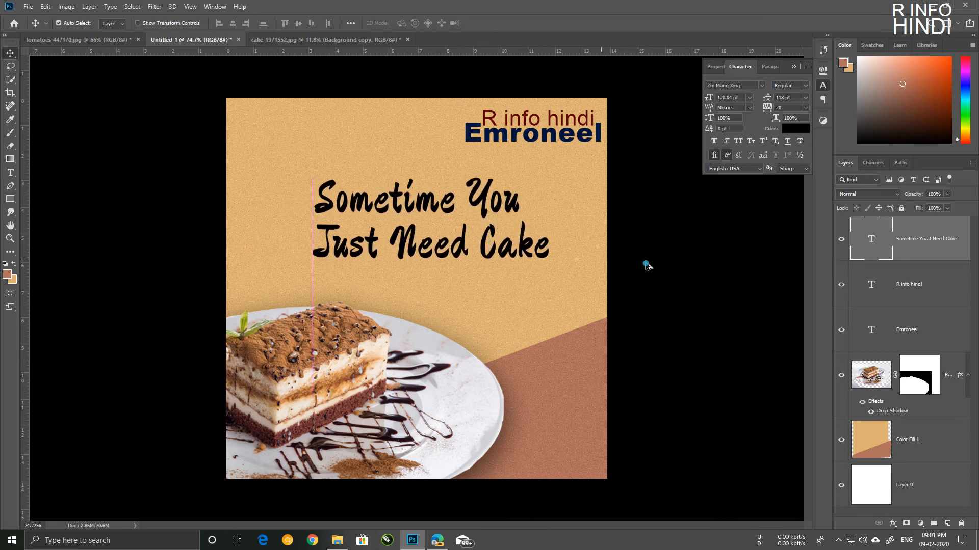
scroll(601, 350, down, 2)
scroll(545, 384, up, 3)
Add a text layer reading "rinfohindi/emroneel" below the headline, near the canvas's right side.
key(space)
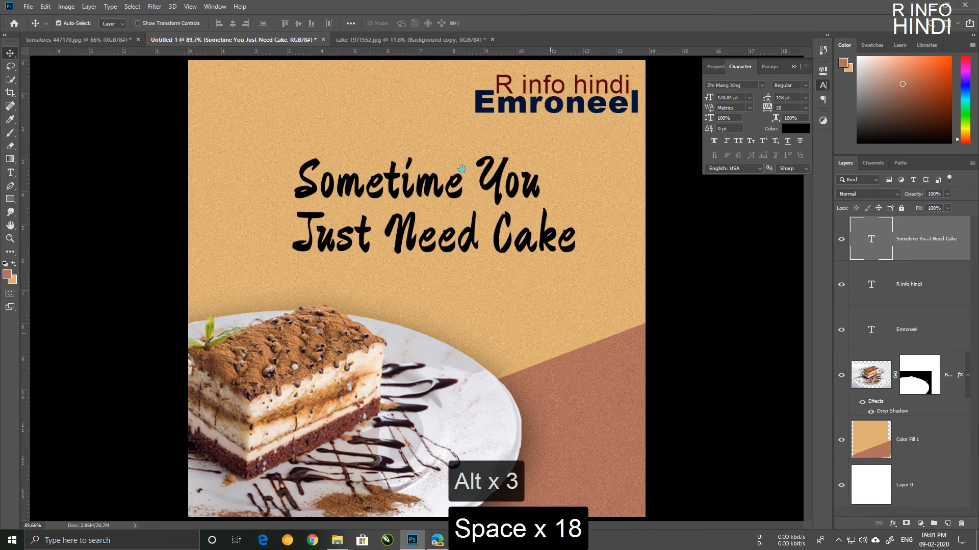
scroll(611, 277, up, 2)
drag(611, 277, 199, 186)
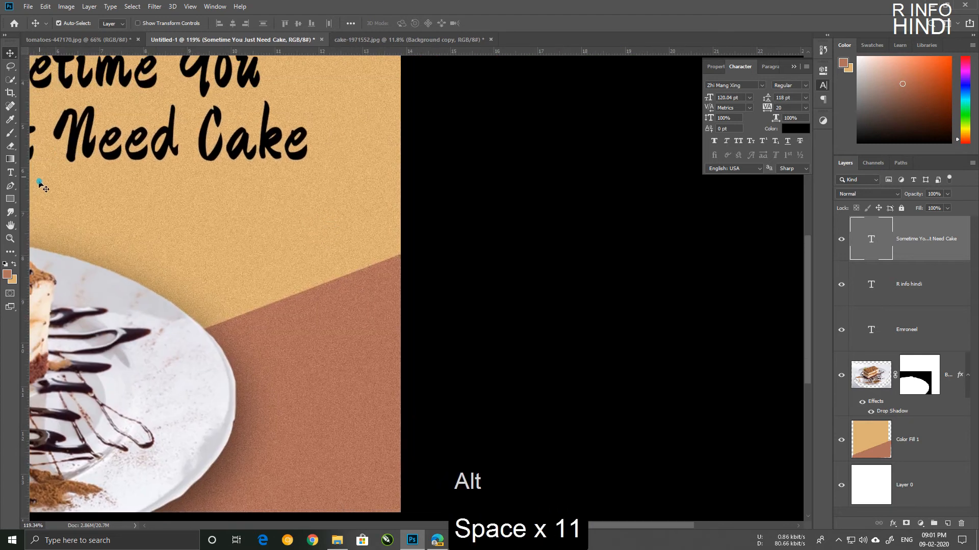
key(t)
click(227, 240)
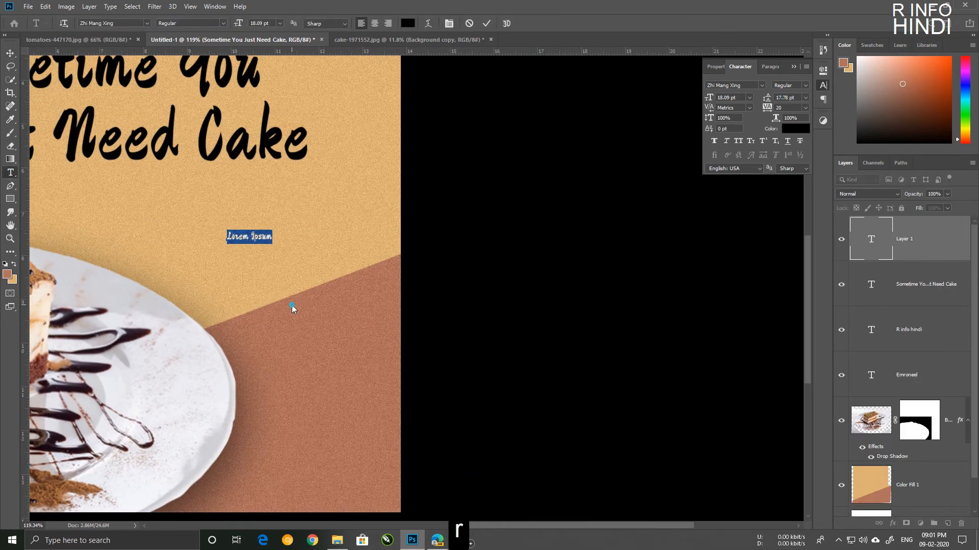
text(rinfohindi)
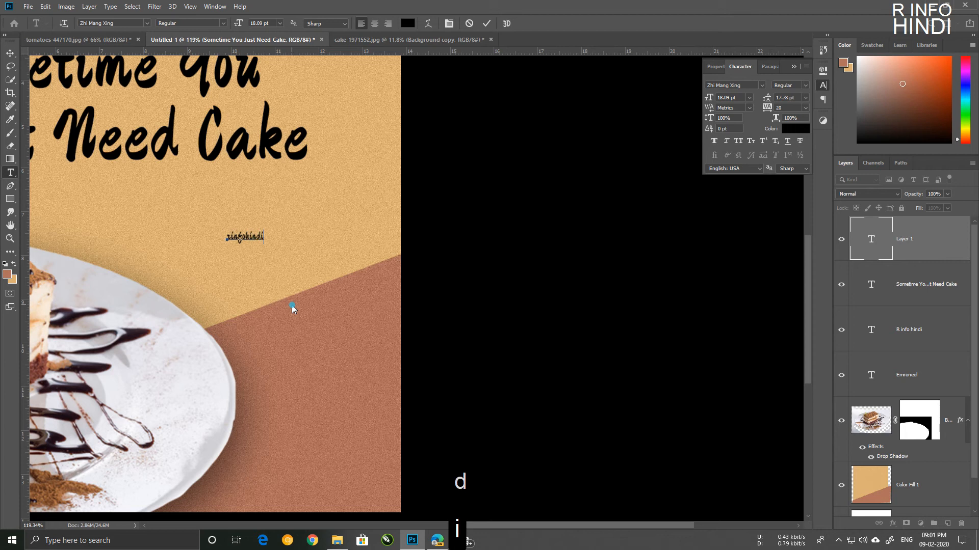
text(/e)
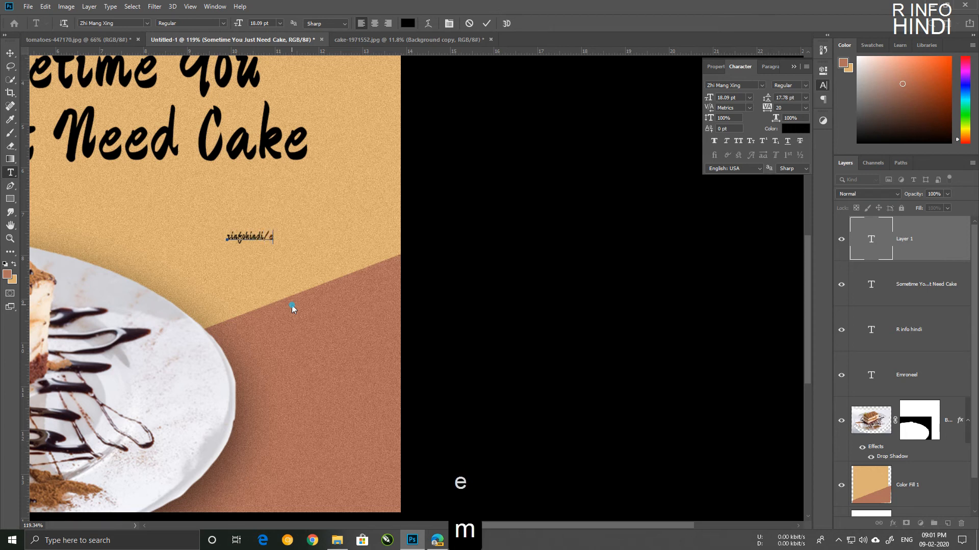
text(mroneel)
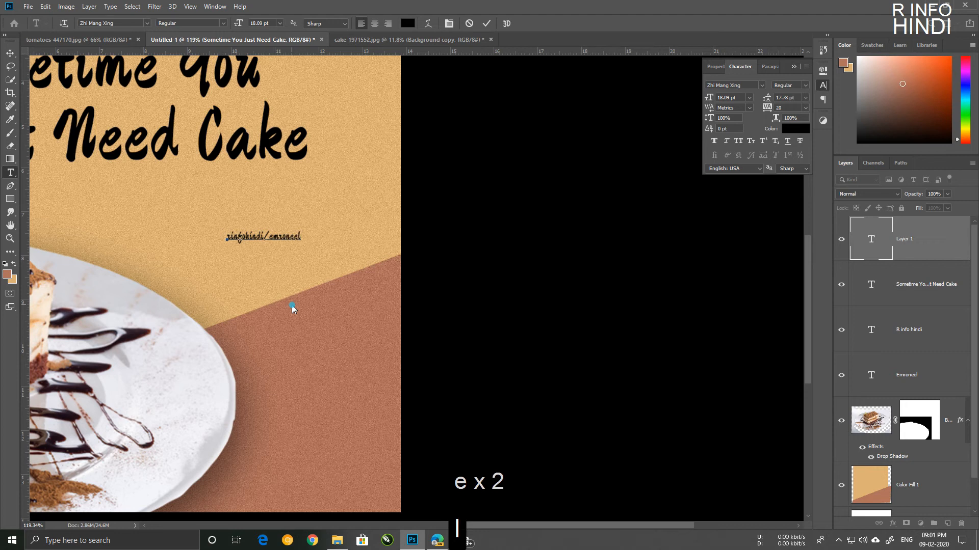
Rotate the "rinfohindi/emroneel" text to read vertically upward, set its tracking to 900 and commit the edit.
key(ctrl+a)
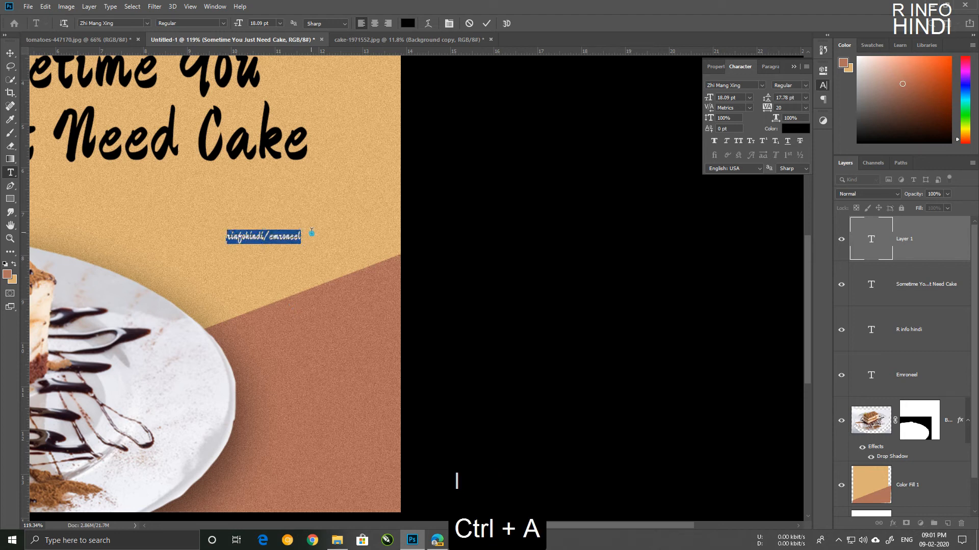
key(ctrl+t)
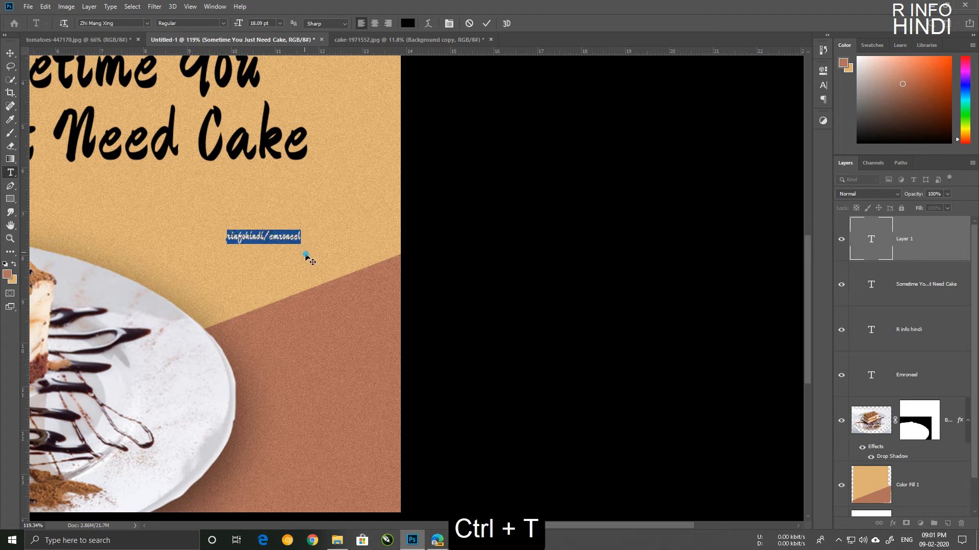
drag(303, 249, 286, 181)
click(821, 85)
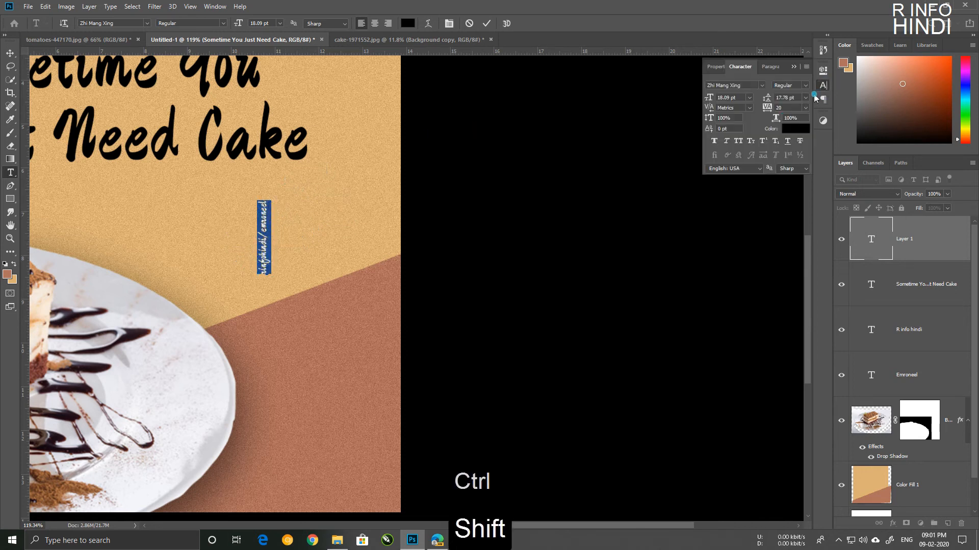
drag(767, 110, 785, 113)
click(10, 52)
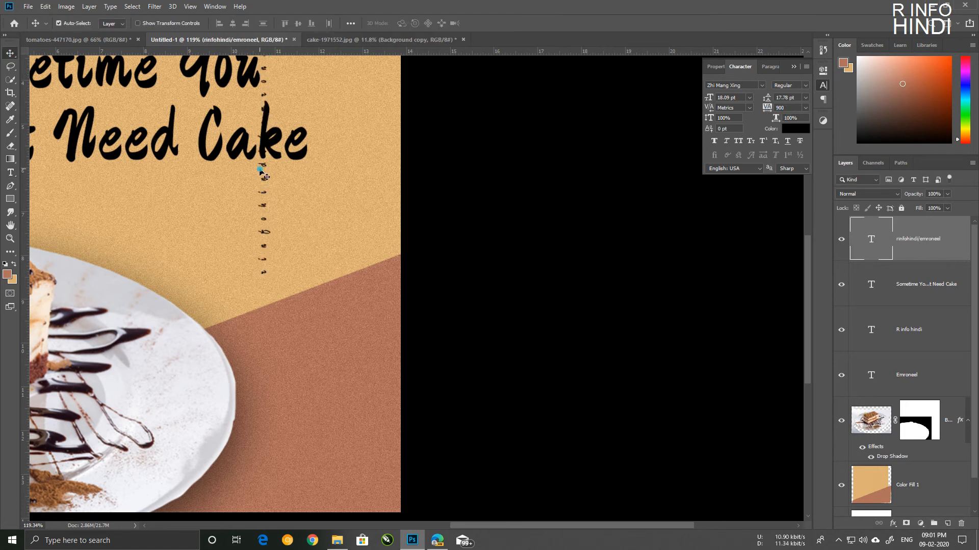
Place the vertical "rinfohindi/emroneel" text along the canvas's right edge and set its tracking to 1200.
drag(263, 178, 382, 259)
drag(770, 109, 781, 108)
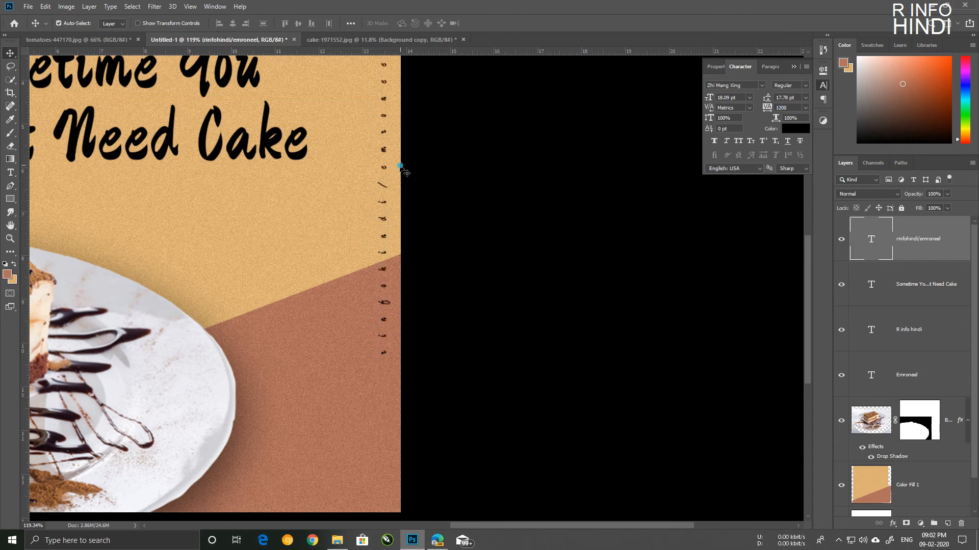
drag(384, 170, 384, 186)
key(ctrl+0)
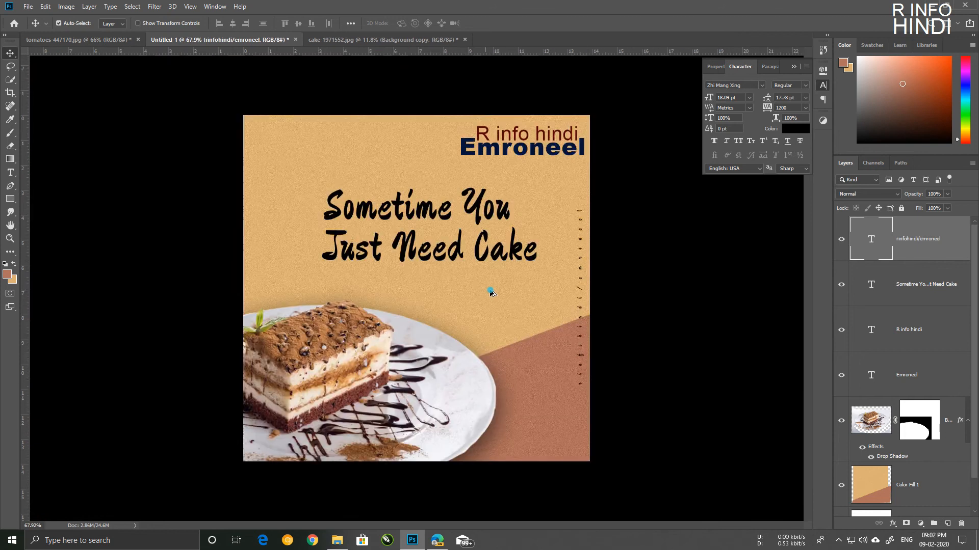
scroll(442, 318, up, 3)
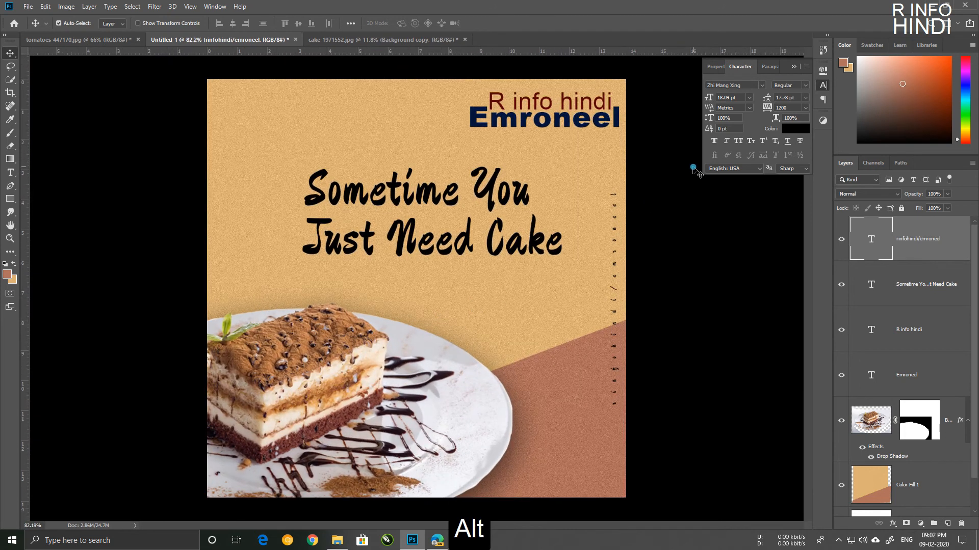
Set the vertical "rinfohindi/emroneel" text's size to 25.09 pt, commit it, clear the selection and move the text lower along the right edge.
key(ctrl+a)
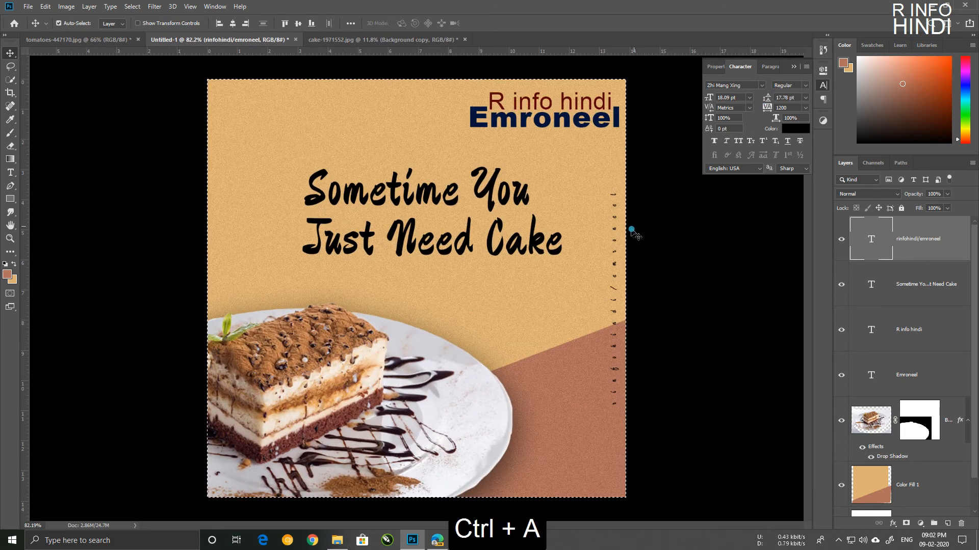
double_click(873, 240)
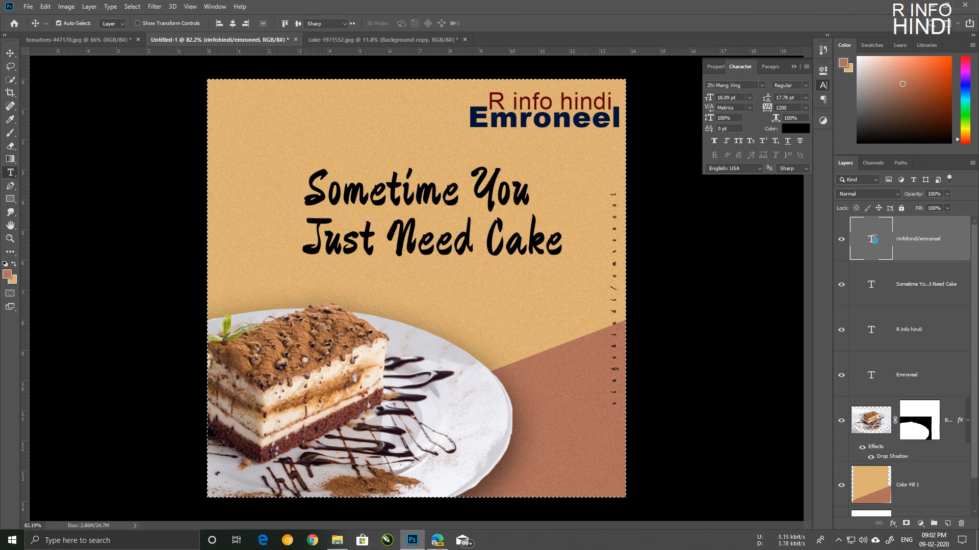
key(ctrl+d)
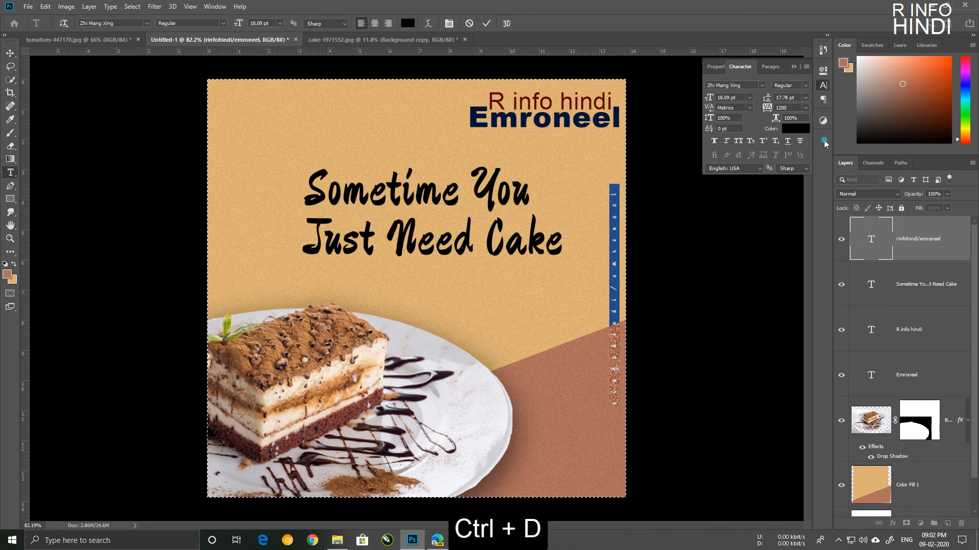
mouse_move(709, 99)
mouse_down()
mouse_move(721, 99)
mouse_move(697, 104)
mouse_up()
click(9, 55)
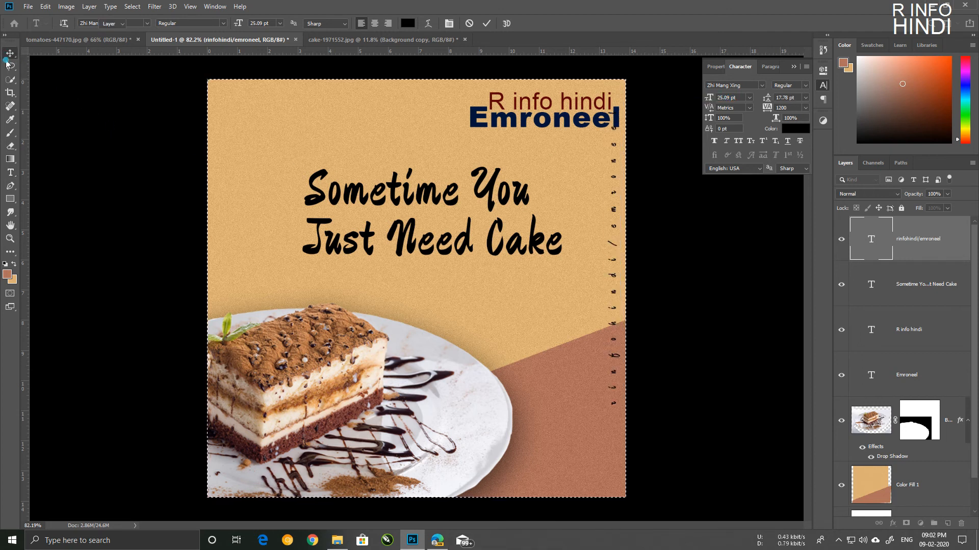
key(ctrl+d)
key(ctrl+d)
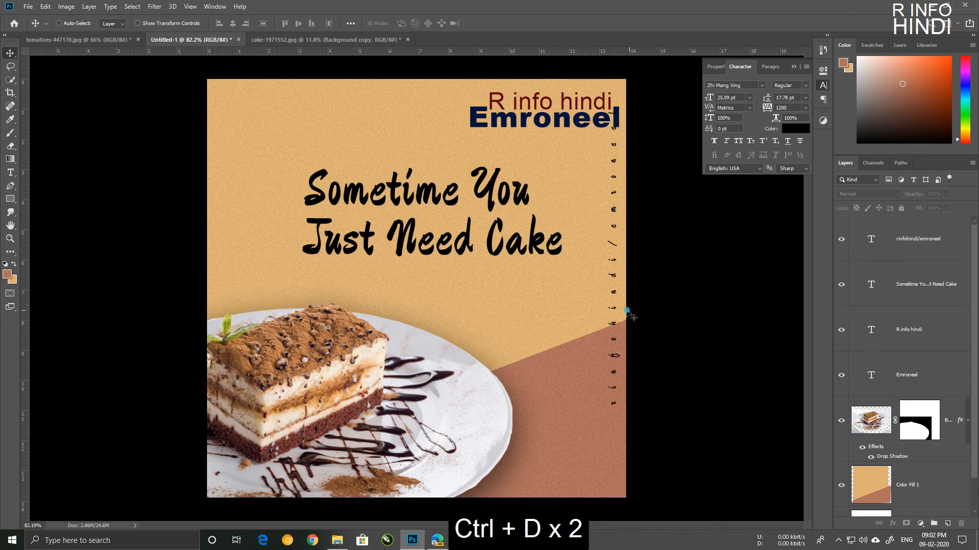
drag(613, 280, 615, 318)
click(710, 317)
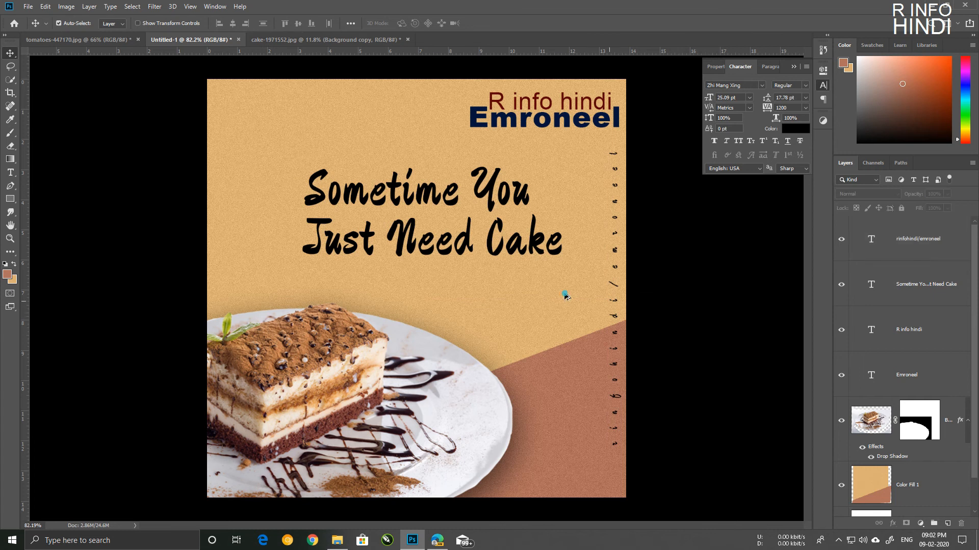
Reduce the vertical "rinfohindi/emroneel" text's tracking to 1000.
scroll(556, 301, down, 4)
key(alt)
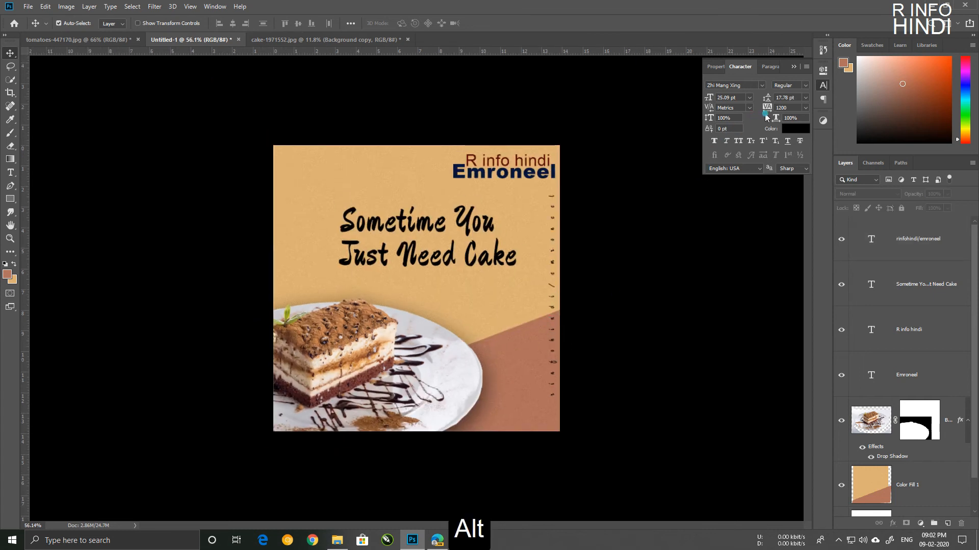
drag(761, 110, 763, 111)
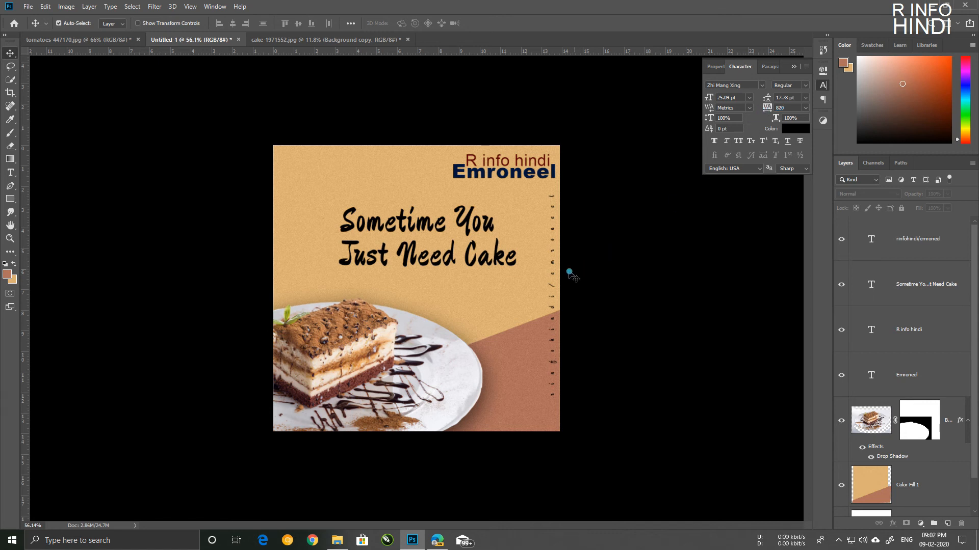
click(922, 247)
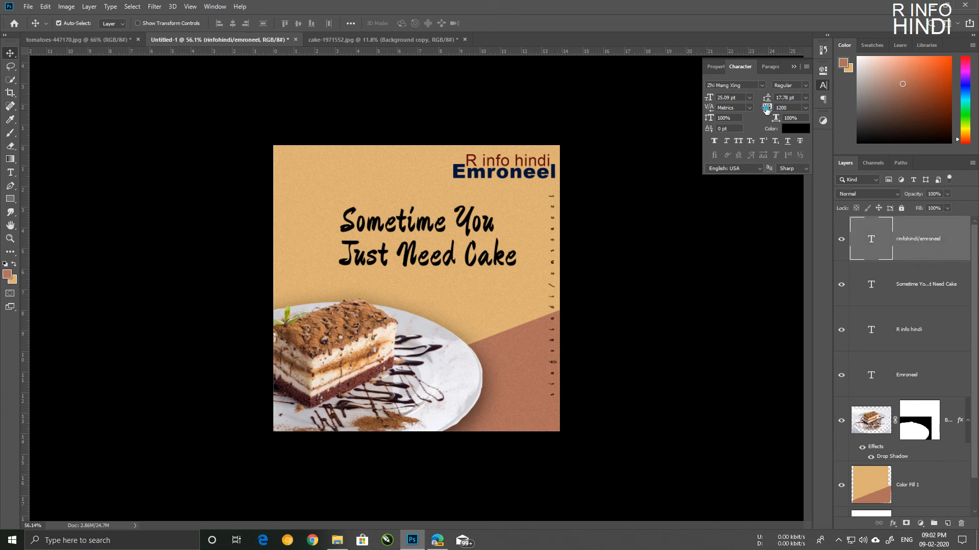
drag(767, 109, 766, 112)
scroll(503, 358, up, 2)
scroll(493, 270, down, 2)
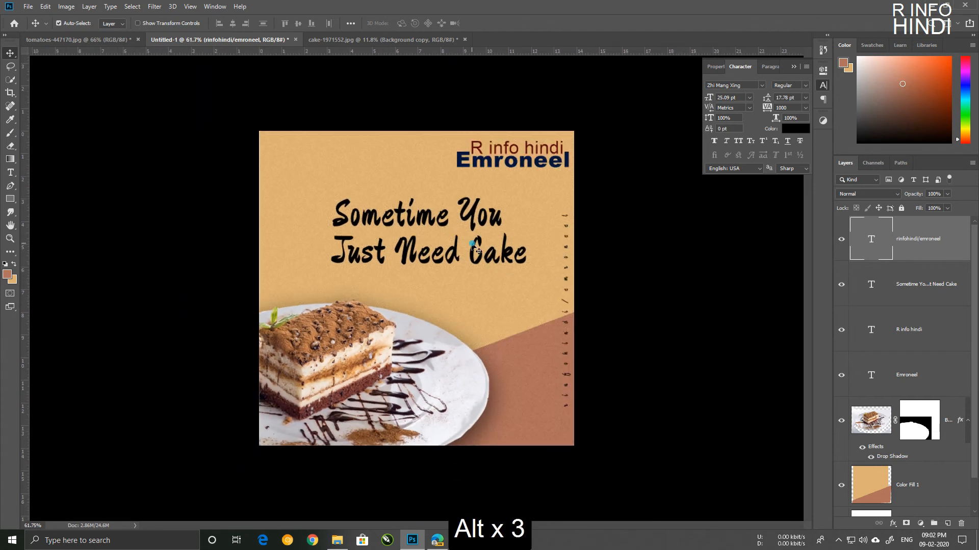
Recolour the "Sometime You Just Need Cake" headline to dark red #4f0000.
click(475, 253)
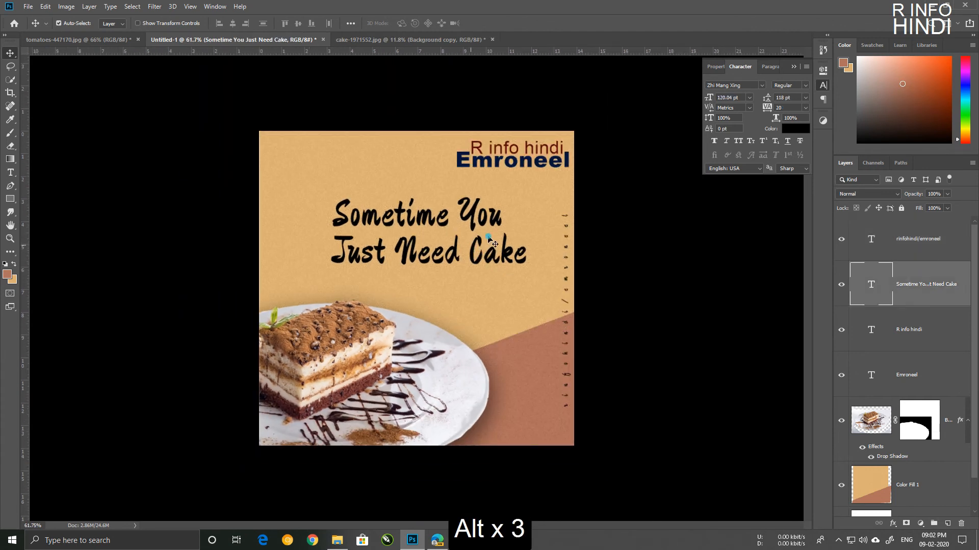
click(790, 128)
text(ffffff)
mouse_move(800, 95)
mouse_down()
mouse_move(838, 104)
mouse_move(832, 119)
mouse_up()
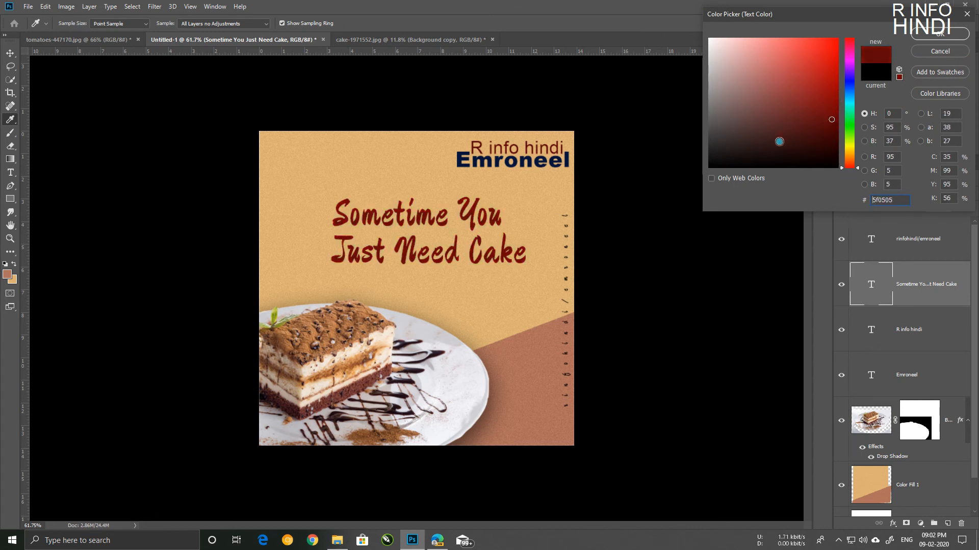
drag(831, 117, 847, 132)
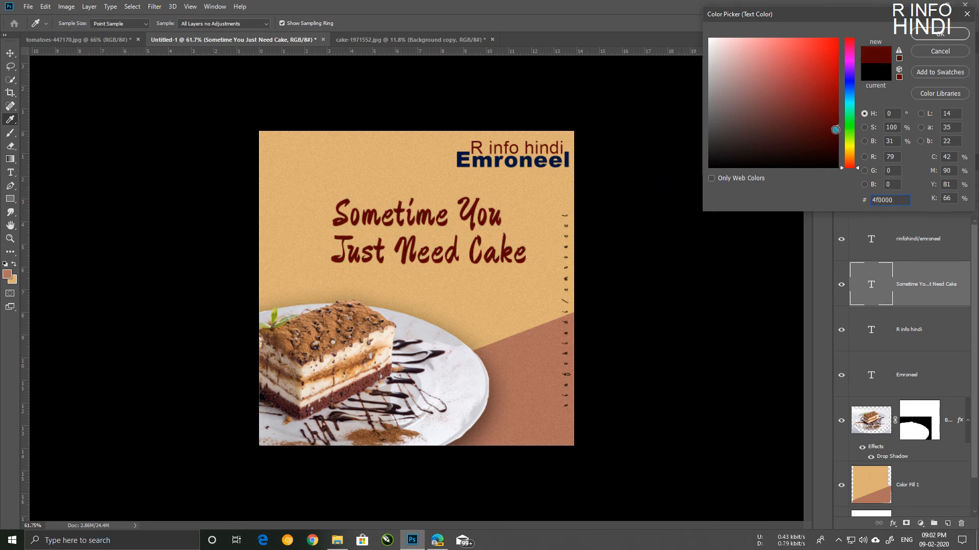
click(938, 36)
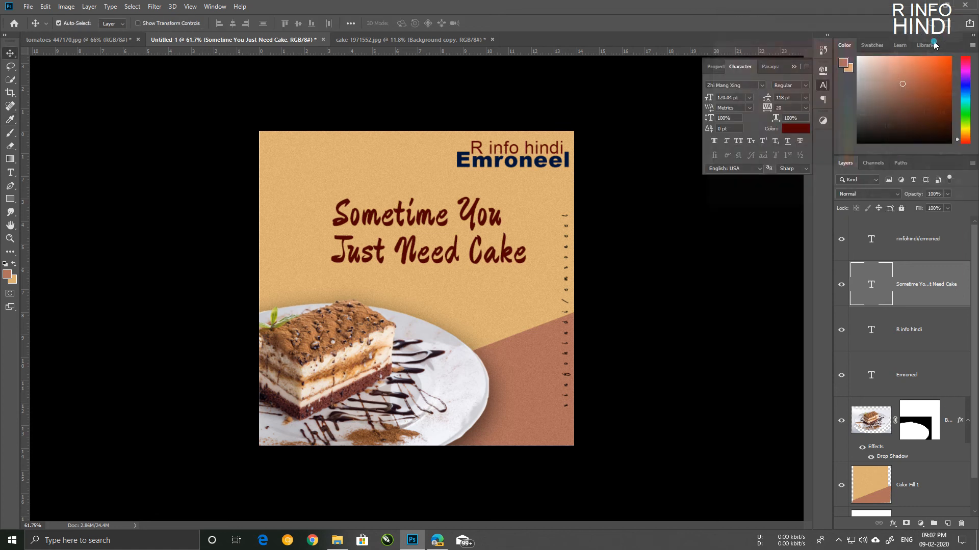
Set the headline's text colour back to black #000000.
alt+scroll(442, 319, up, 4)
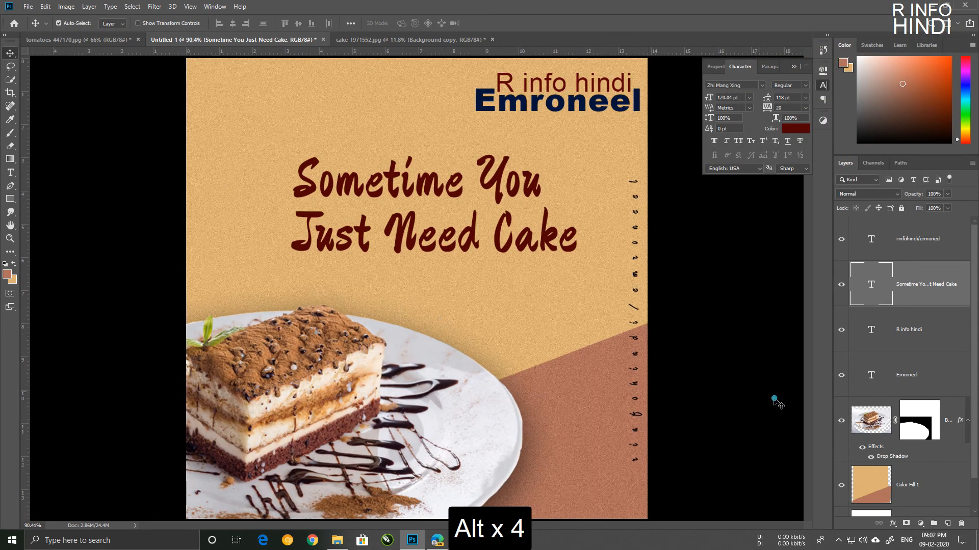
scroll(838, 430, down, 1)
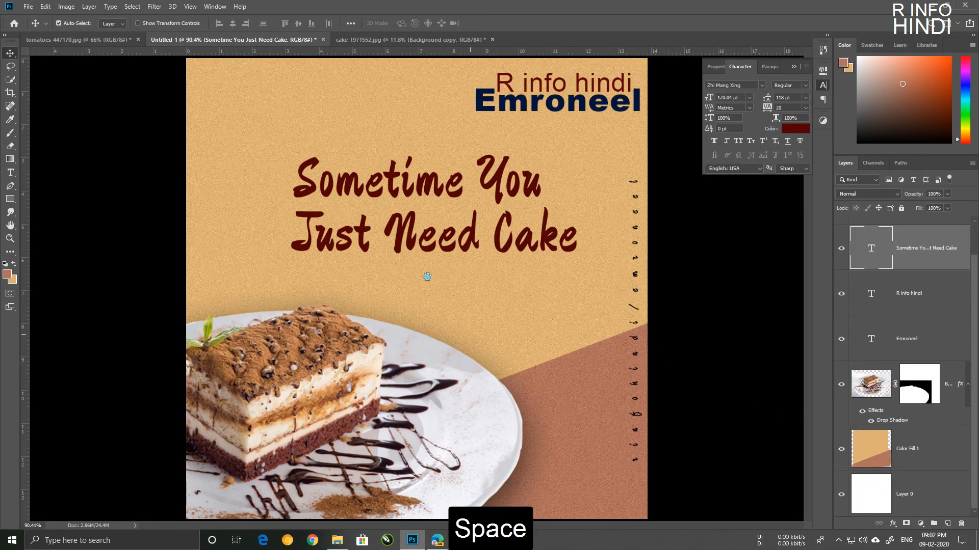
alt+scroll(444, 303, up, 2)
drag(449, 306, 383, 161)
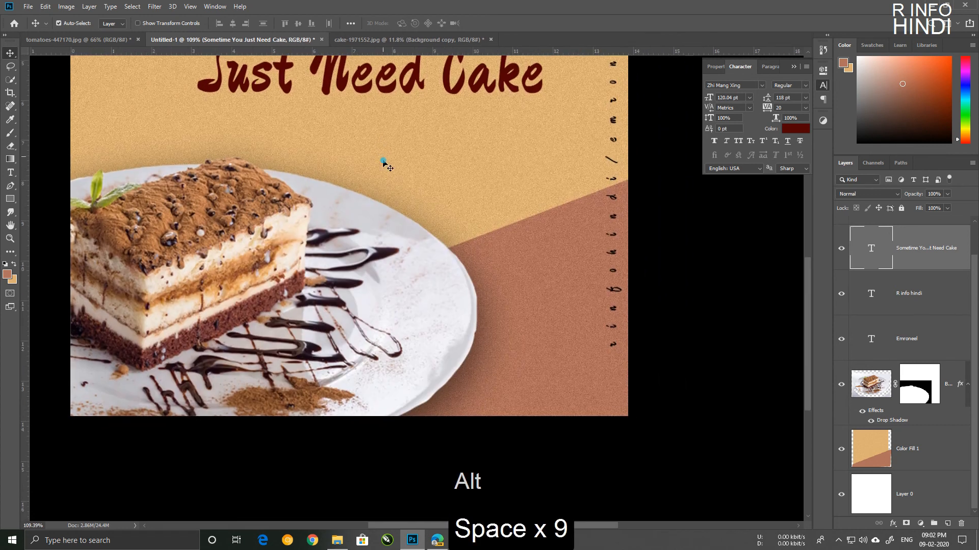
alt+scroll(524, 351, down, 2)
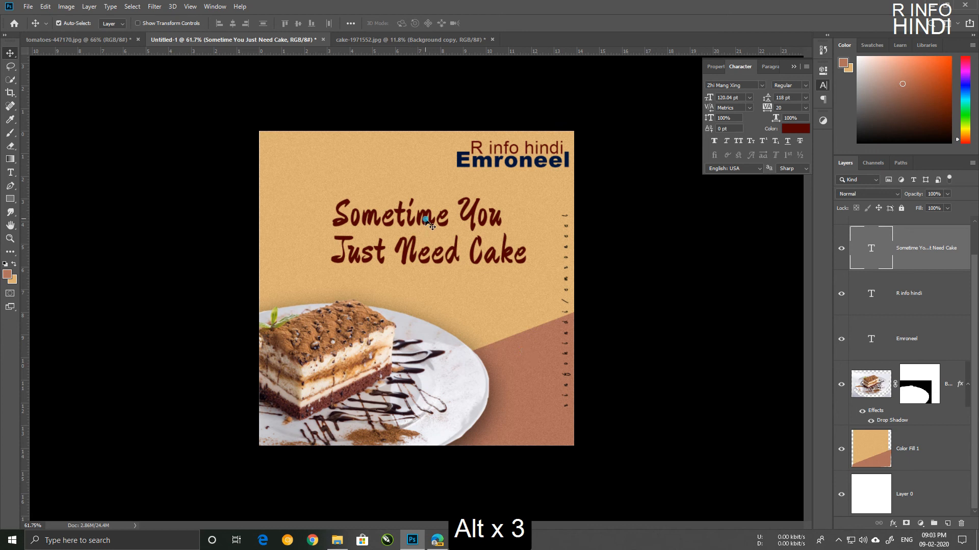
click(790, 129)
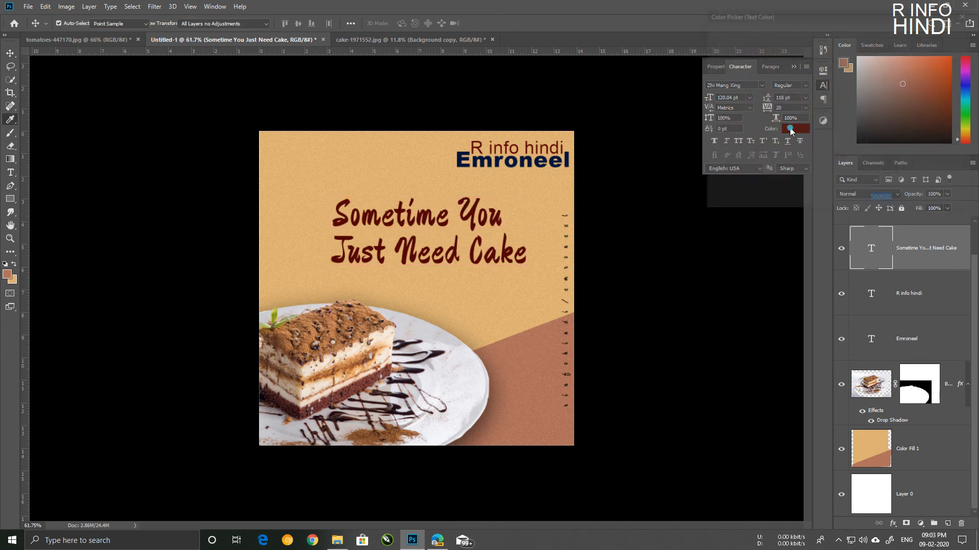
mouse_move(773, 144)
mouse_down()
mouse_move(727, 212)
mouse_move(866, 209)
mouse_up()
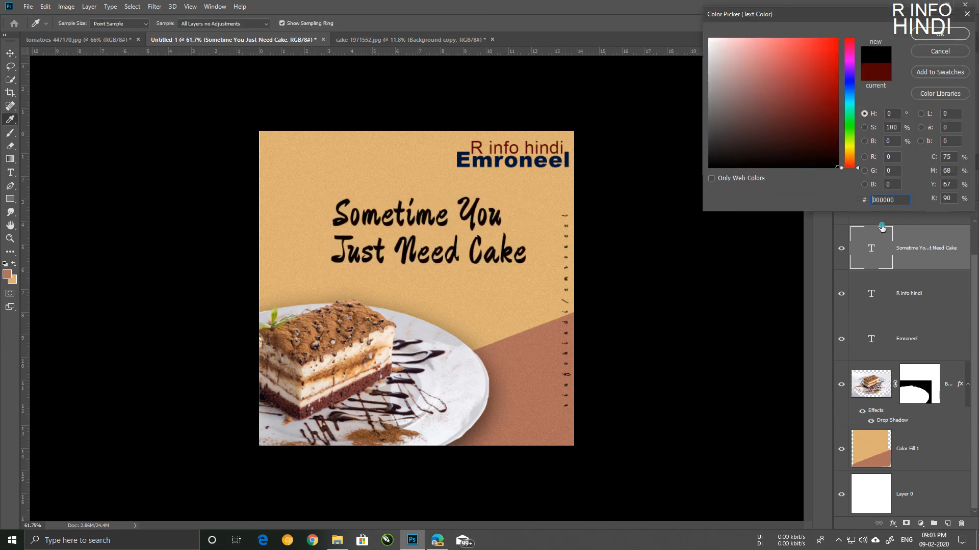
click(937, 39)
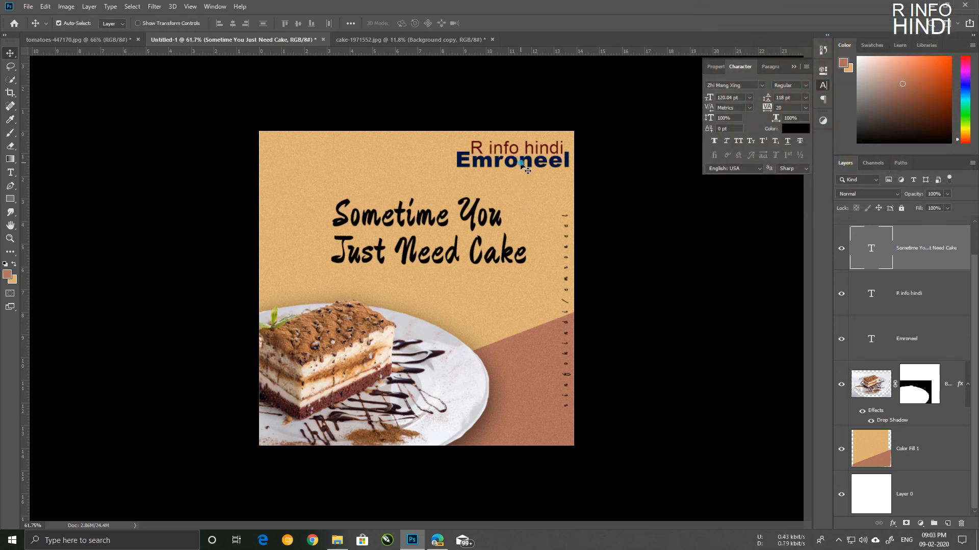
Scale down the "R info hindi" and "Emroneel" text layers together slightly and commit the transform.
click(520, 165)
key(Caps_Lock)
click(513, 150)
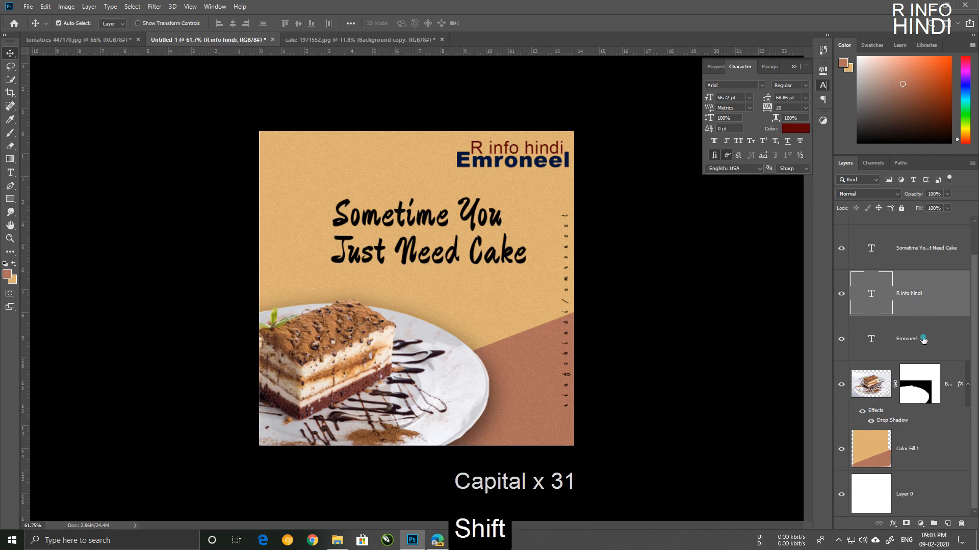
shift+click(922, 339)
key(ctrl+t)
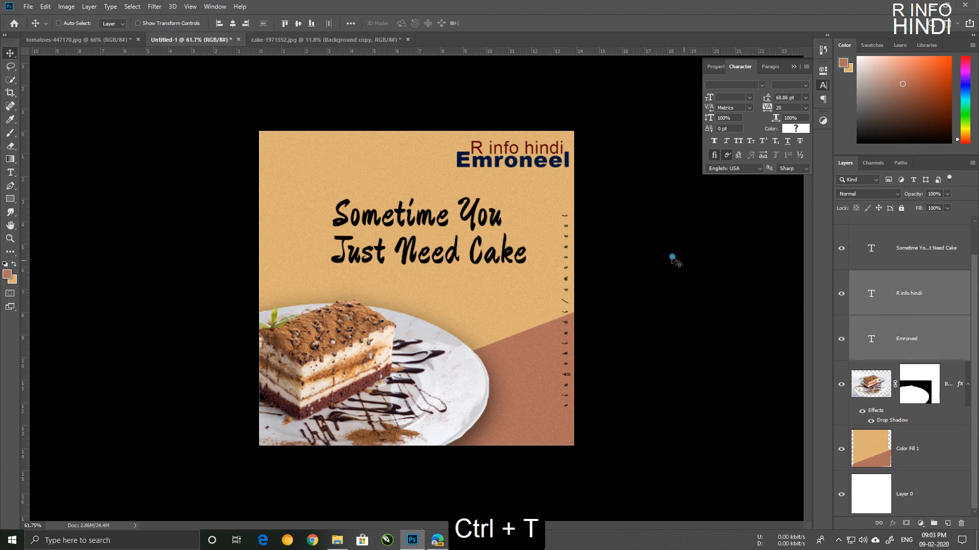
drag(459, 164, 473, 169)
key(Return)
scroll(581, 153, up, 1)
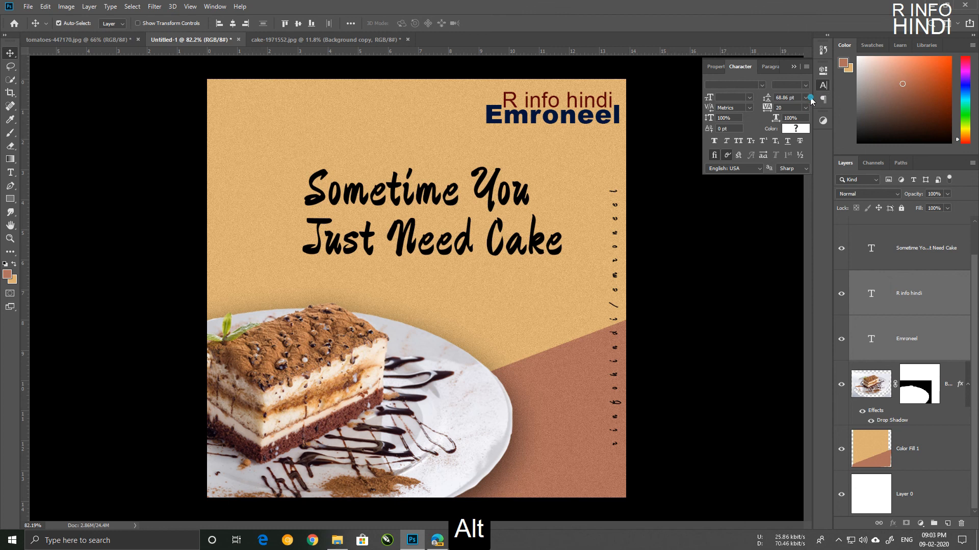
Try the background's brown #a0644e on both brand text lines, then undo the recolouring and the scaling.
click(795, 129)
click(539, 411)
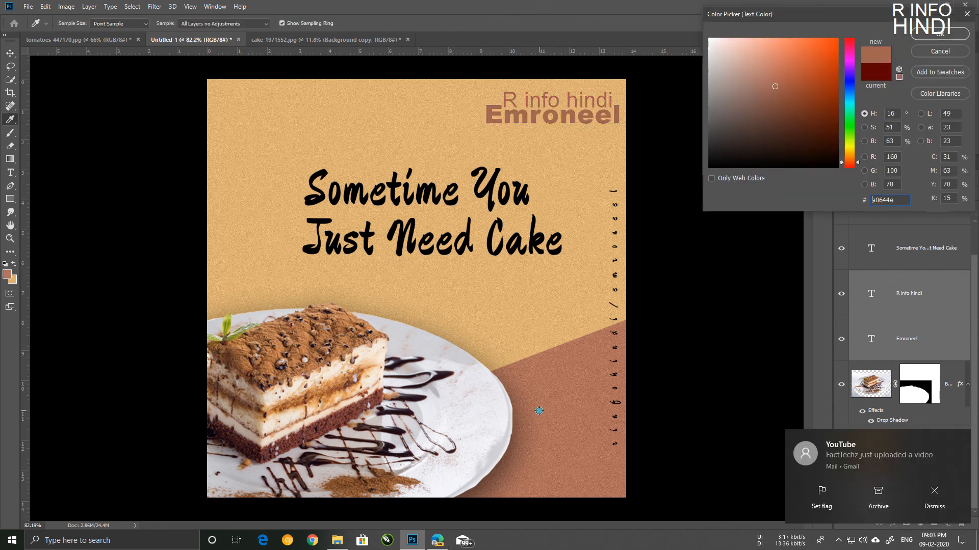
key(ctrl+z)
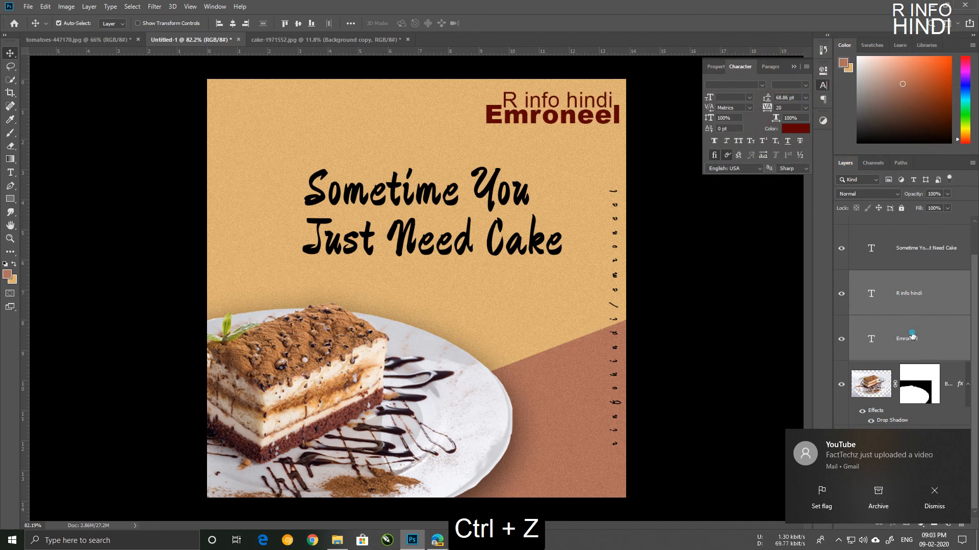
click(910, 335)
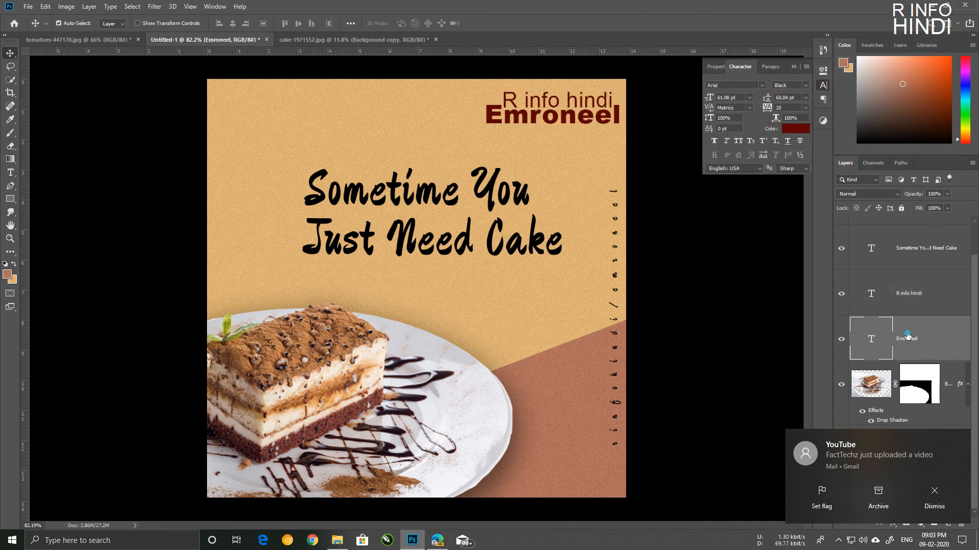
key(ctrl+z)
key(ctrl+z)
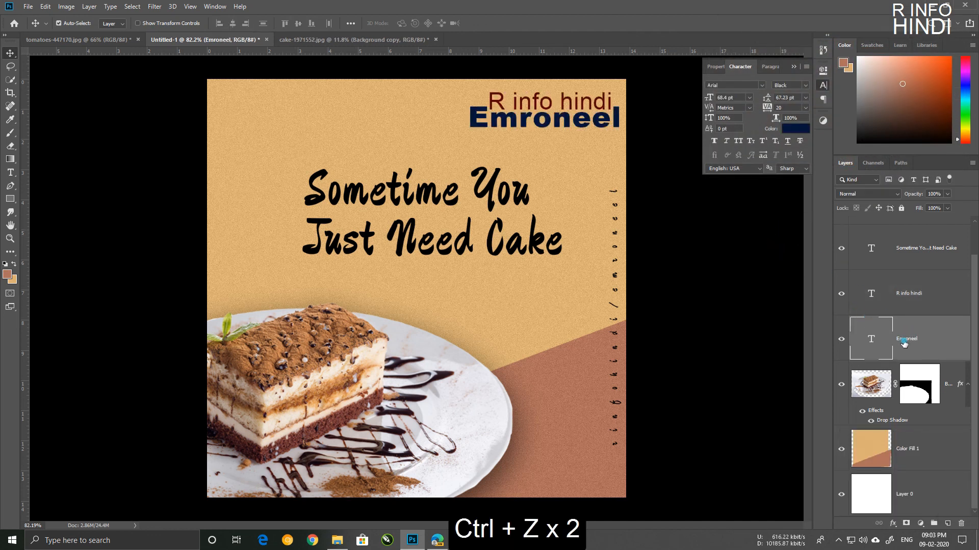
Recolour the "Emroneel" text to brown #723c3a sampled from the cake's base, and select the "R info hindi" text.
click(804, 128)
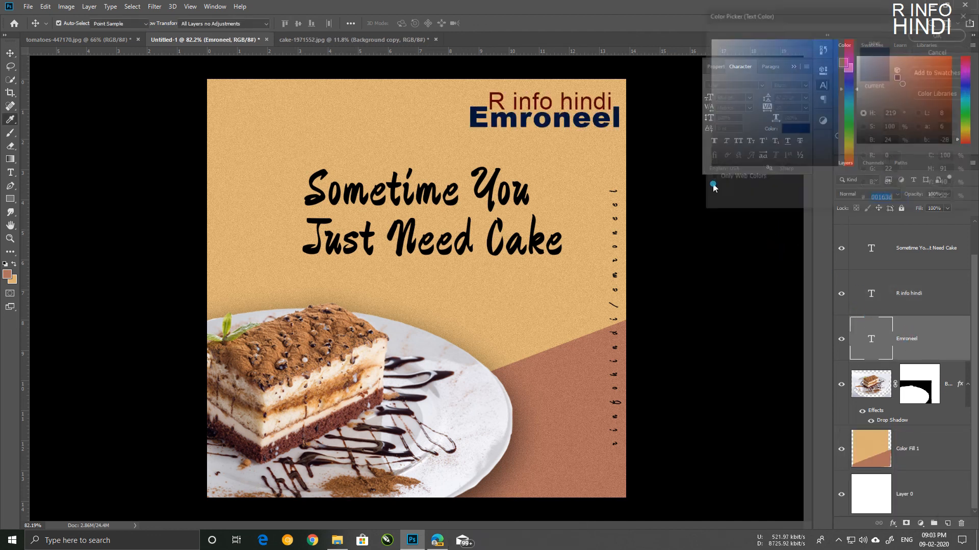
click(346, 413)
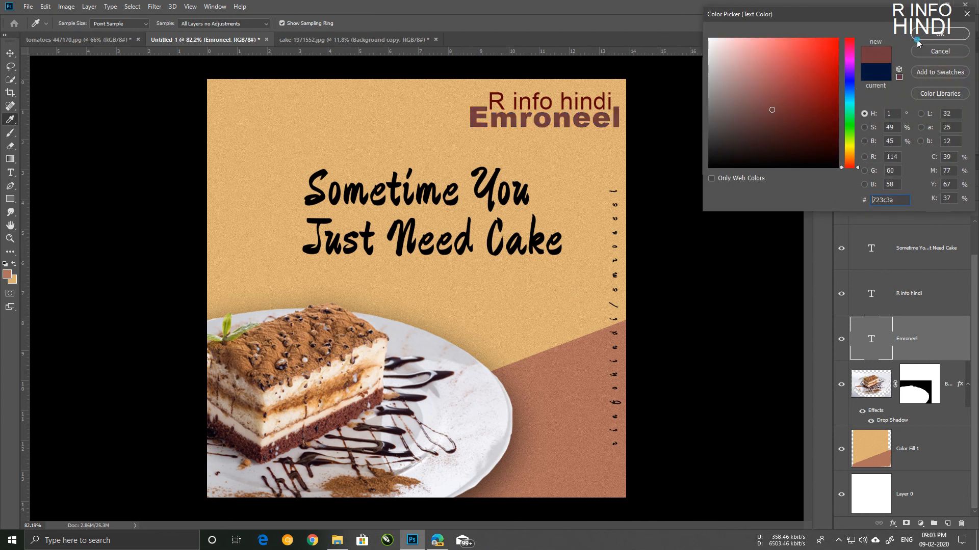
click(933, 35)
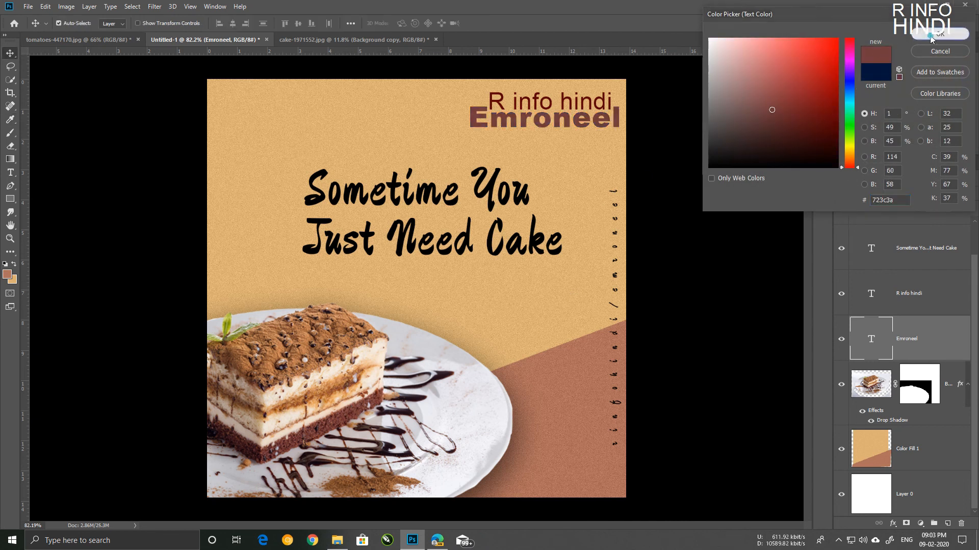
click(601, 102)
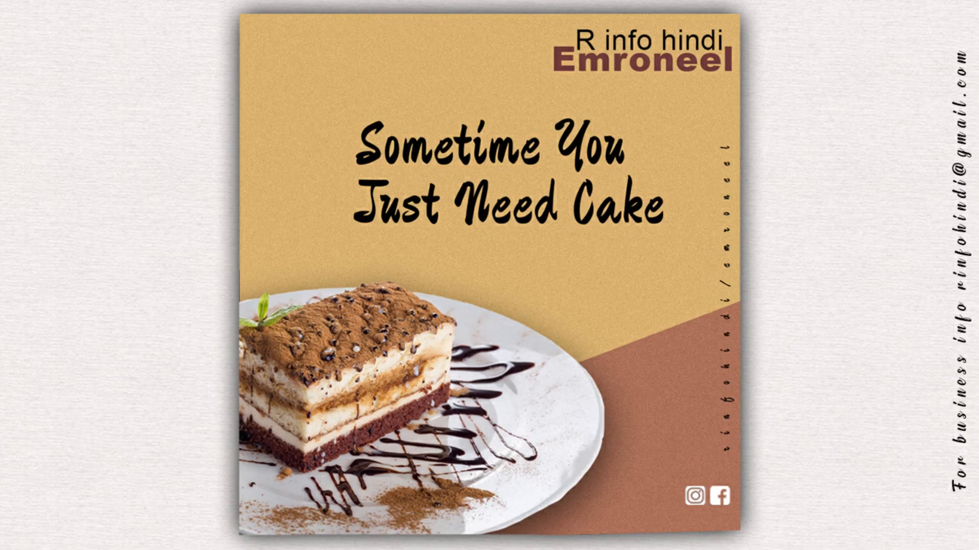